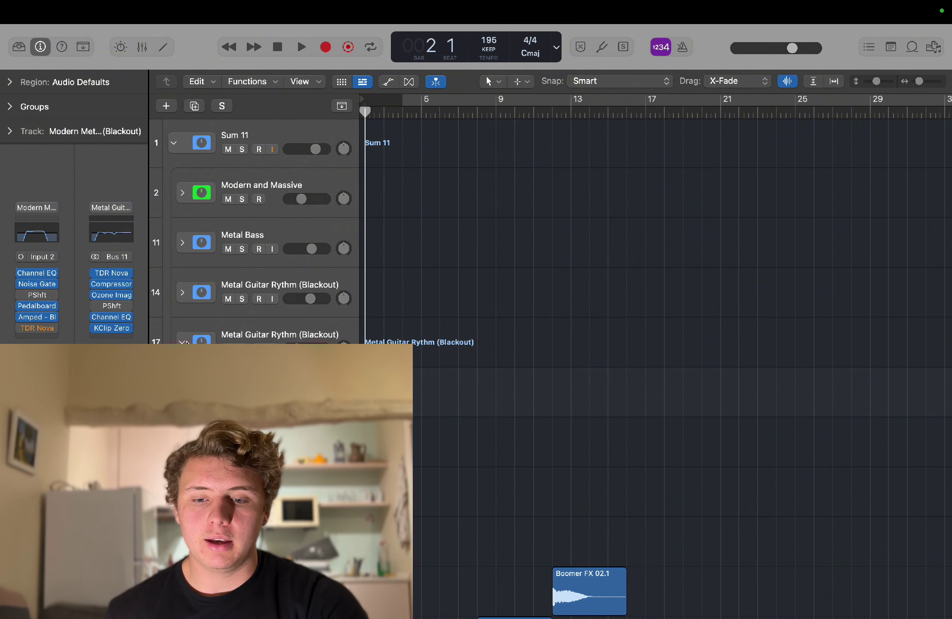
Record a guitar take on the Modern Metal 3 (Blackout) track from bar 1 to around bar 11.
key("r")
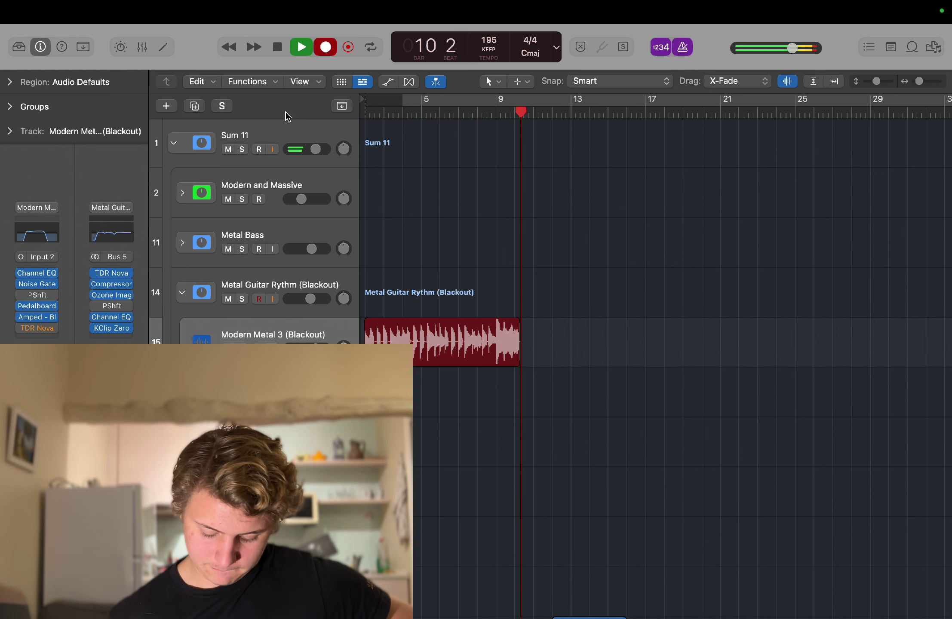
key("space")
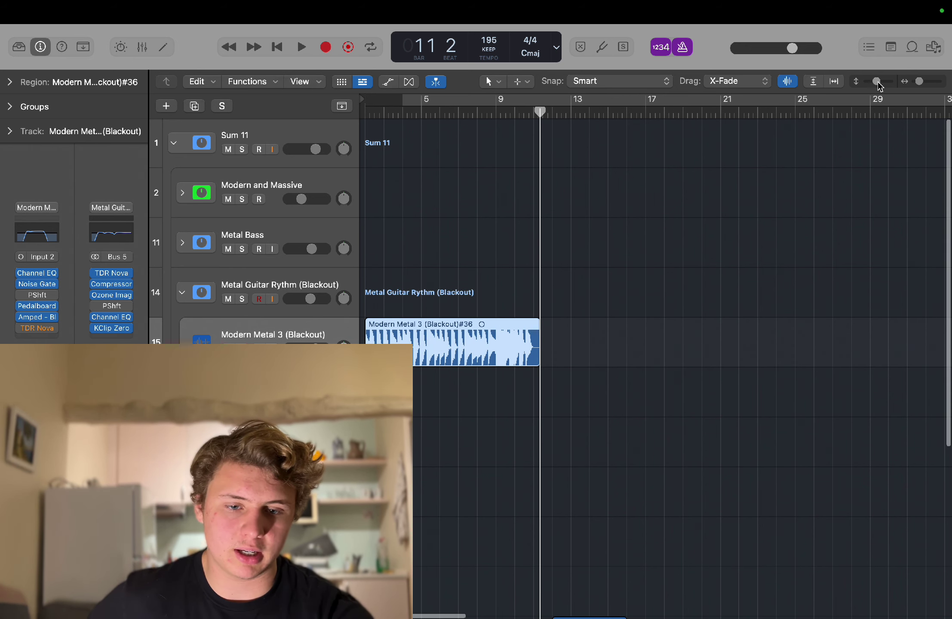
Split the guitar take just before bar 10 and delete the part after the cut.
left_click(520, 114)
left_click(507, 117)
key("space")
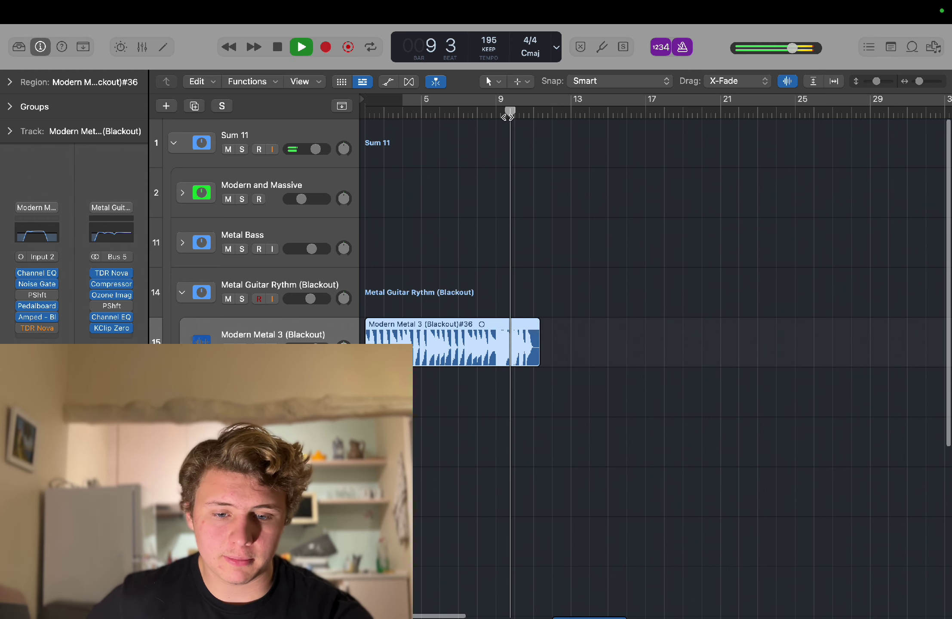
key("space")
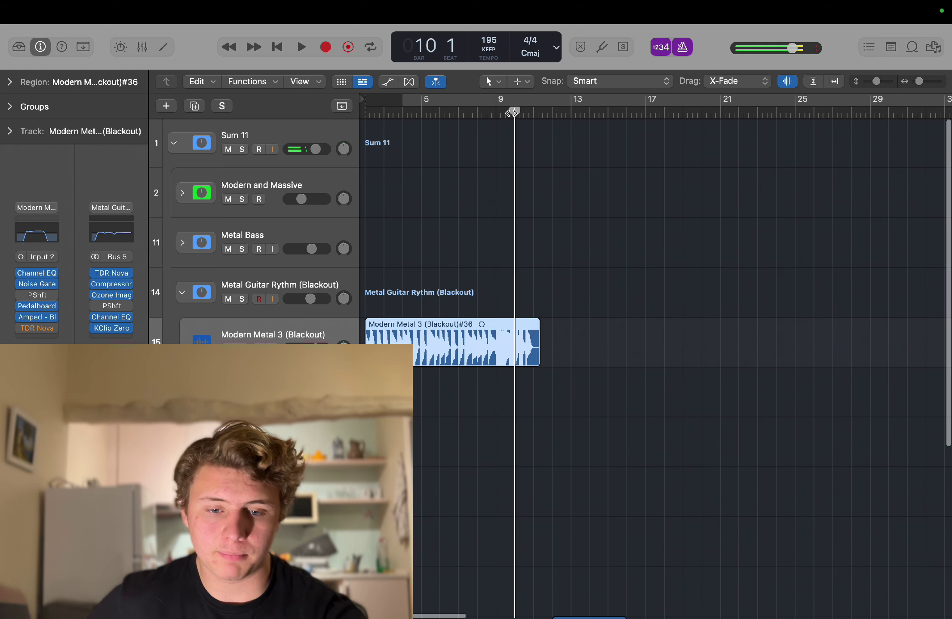
key("super+t")
key("Delete")
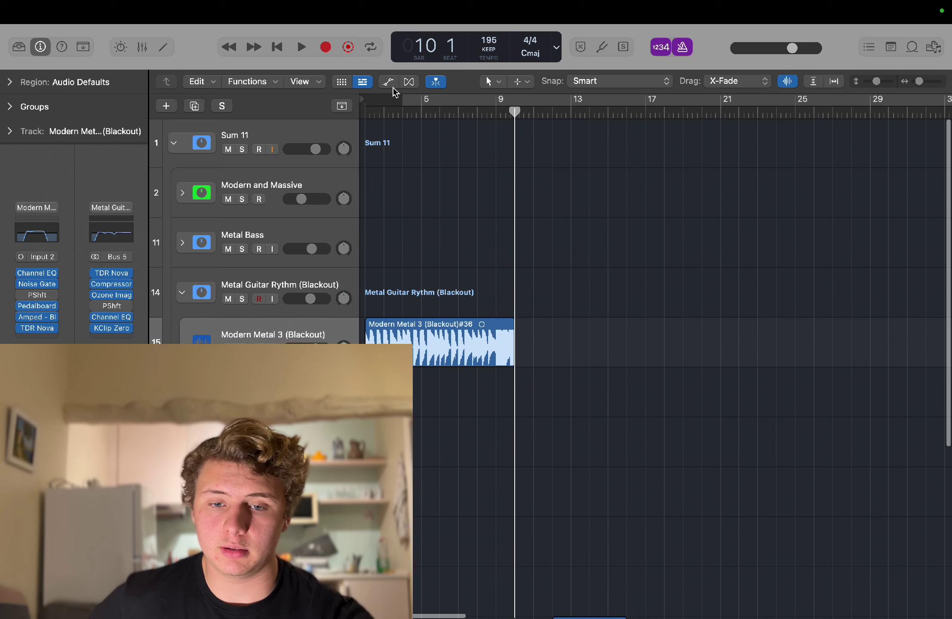
Play the trimmed riff back from the project start with the click turned off.
key("Return")
key("space")
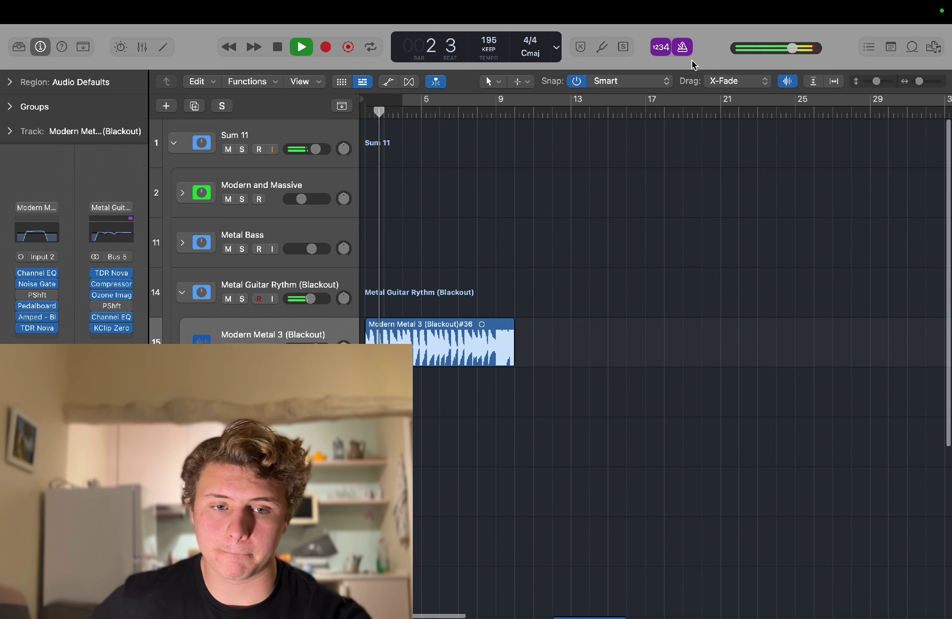
key("k")
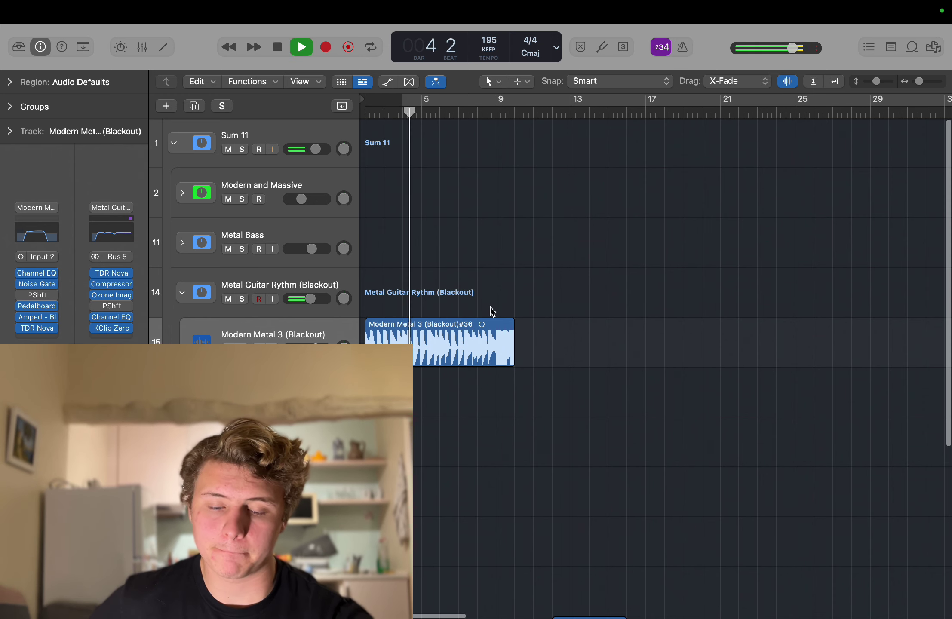
key("space")
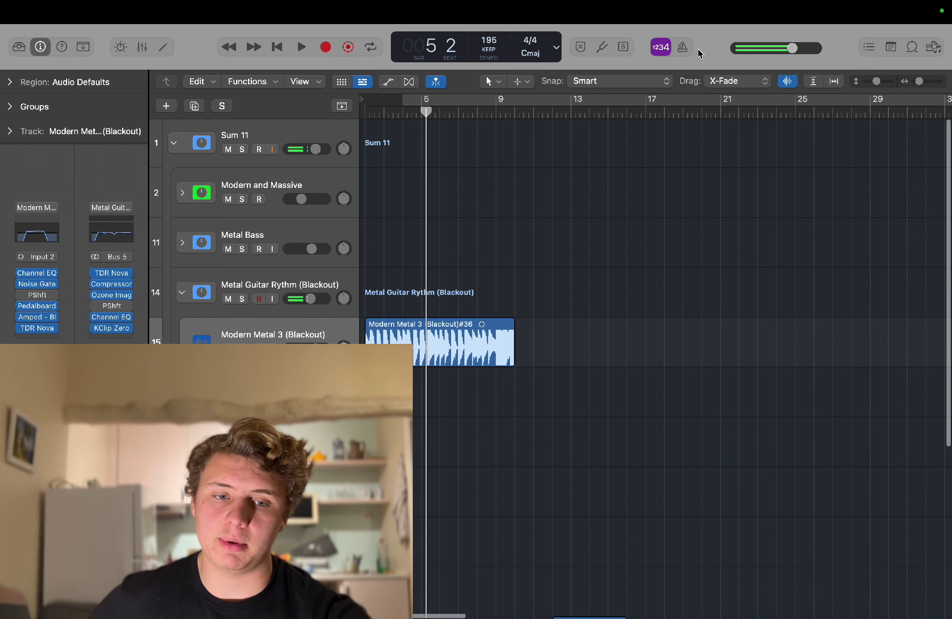
Select the Modern and Massive track, show the Mixer and Musical Typing, and set velocity 127.
key("k")
left_click(275, 189)
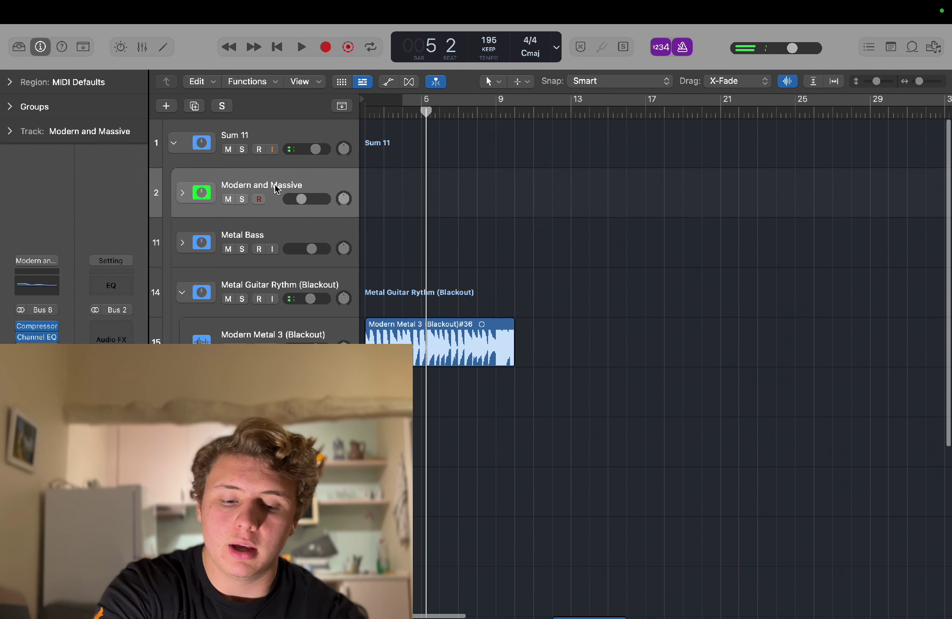
key("x")
key("k")
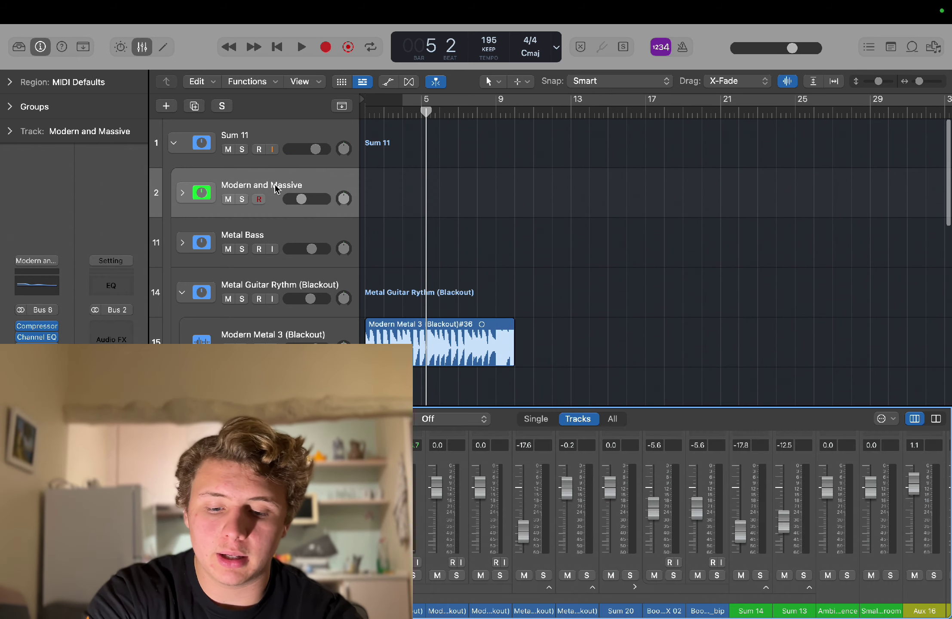
key("super+k")
key("k")
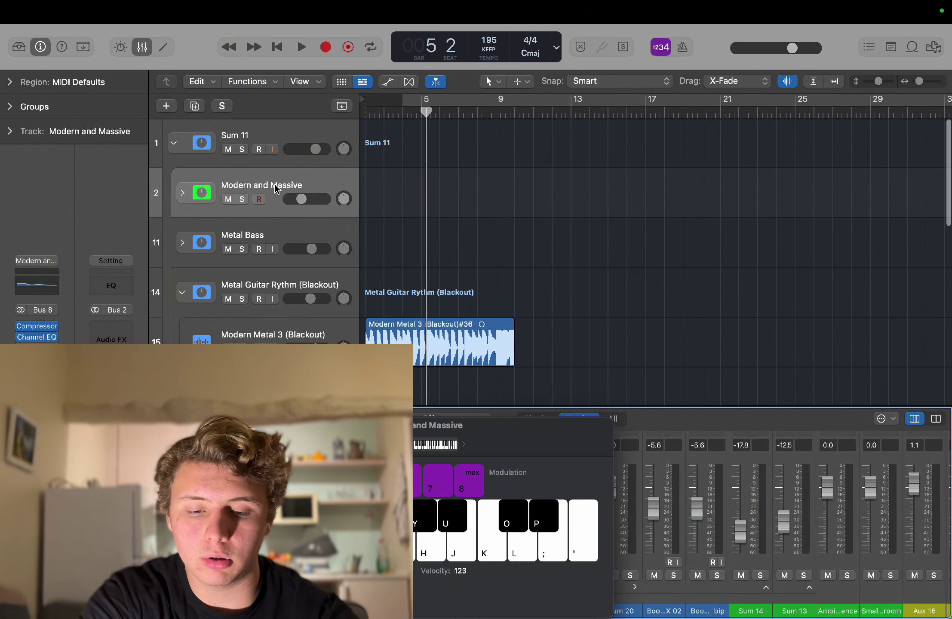
key("c")
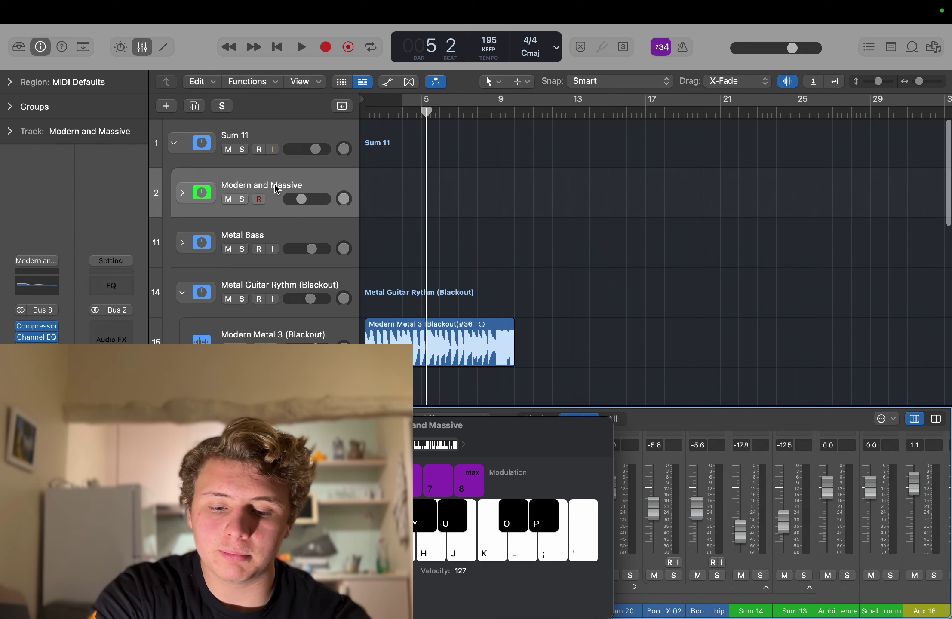
key("k")
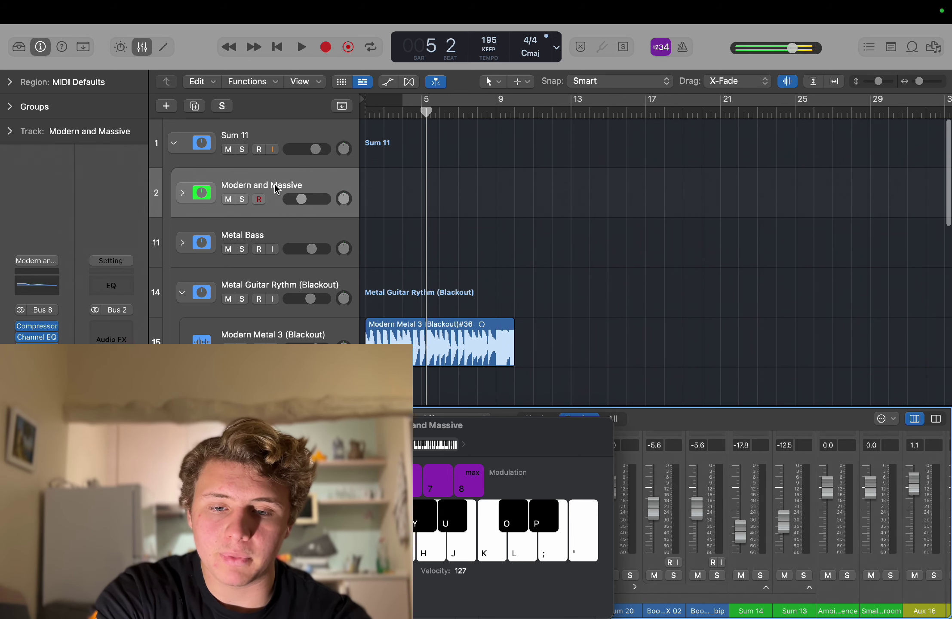
With the click on, record a K/L synth part from bar 1 to about bar 10.
left_click(382, 107)
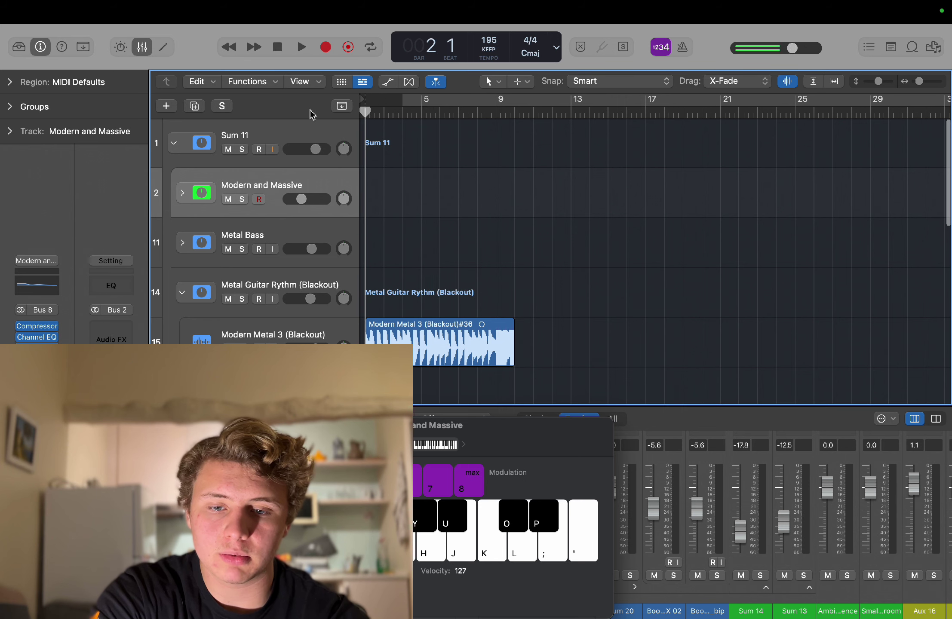
left_click(682, 47)
key("r")
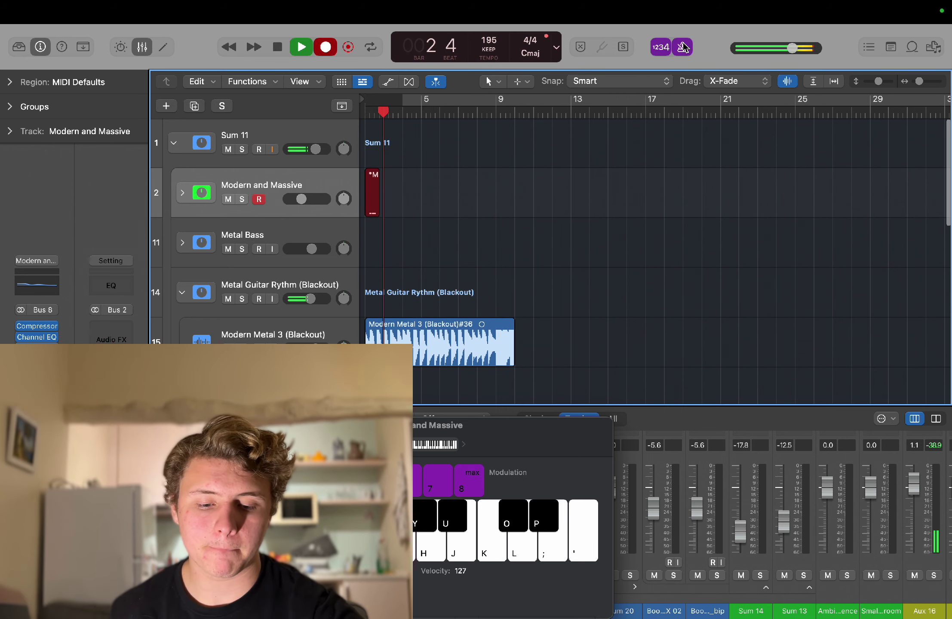
key("k")
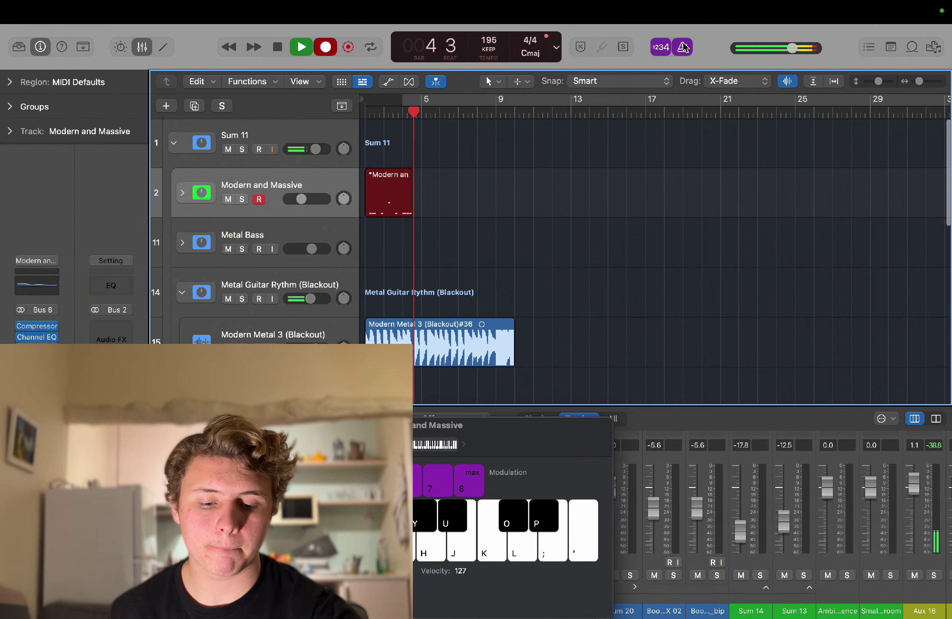
key("k")
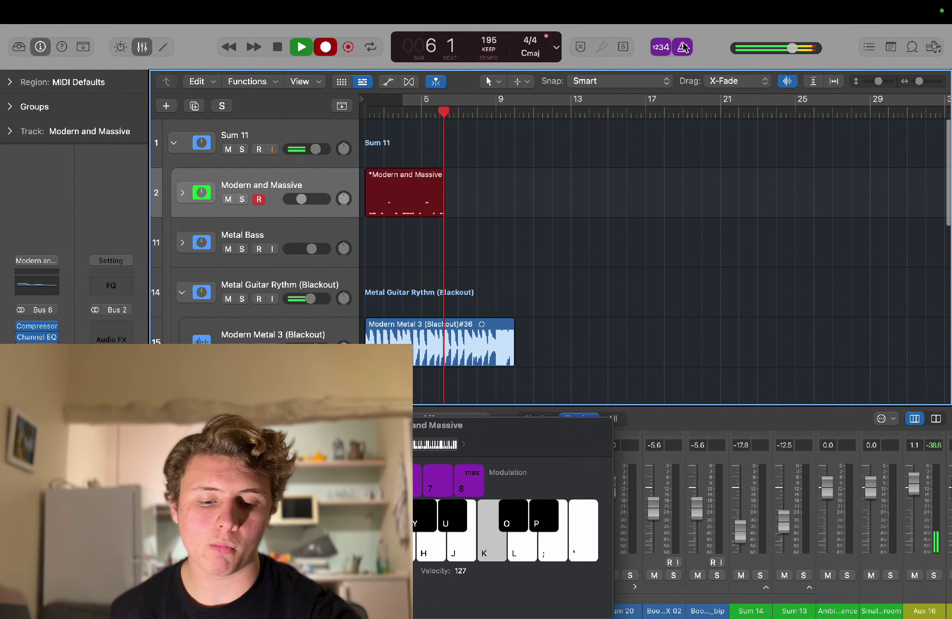
key("l")
key("k")
key("k")
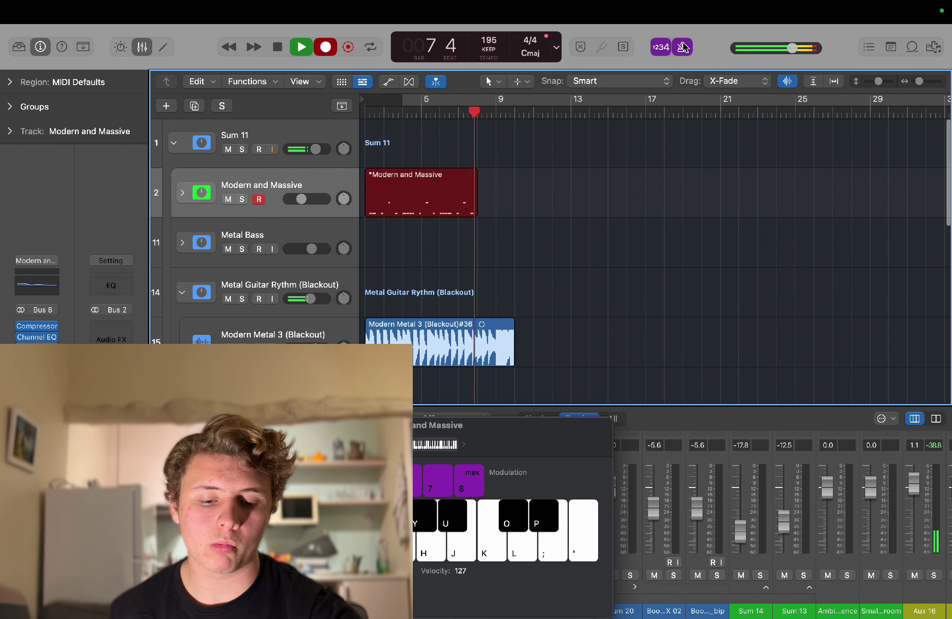
key("l")
key("k")
key("l")
key("space")
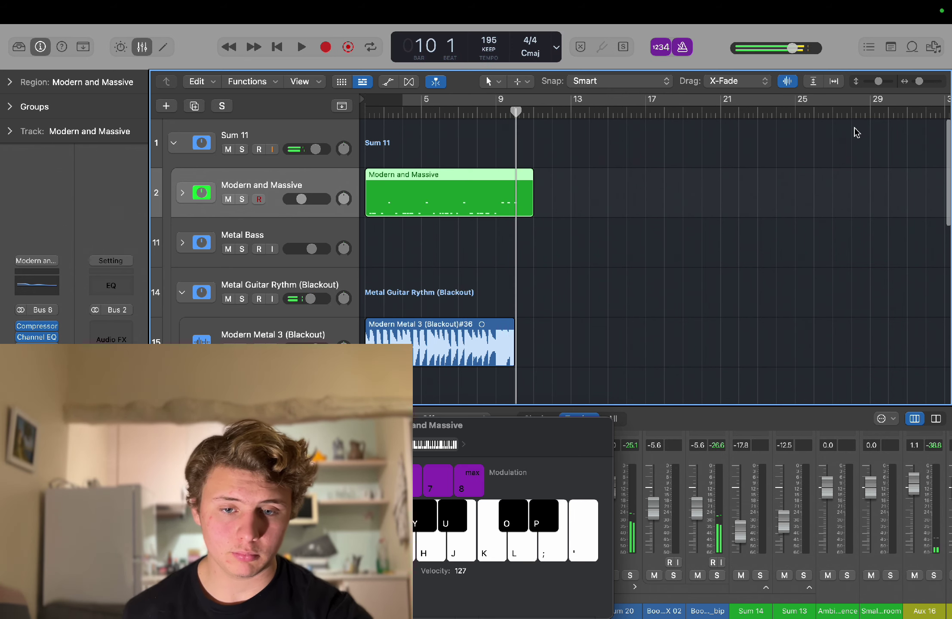
Draw a new short C0 note at bar 9 with the Pencil tool in the Piano Roll.
key("super+k")
key("e")
key("t")
key("p")
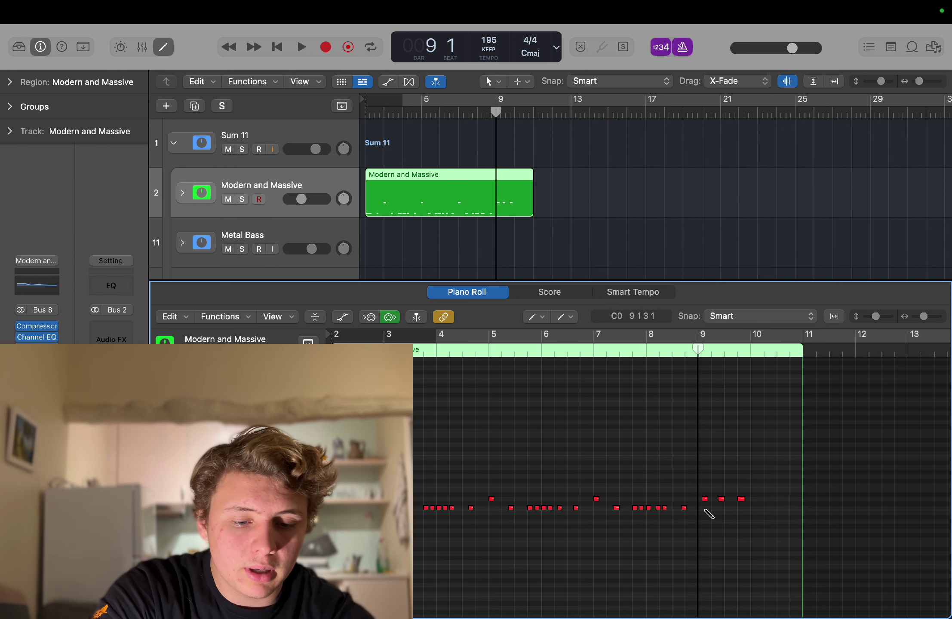
left_click(704, 508)
Line the D0 note up on bar 9's downbeat (9.1.1) and return the playhead to the start.
key("super+Right")
left_click_drag(707, 510, 733, 511)
left_click(707, 499)
left_click(733, 499)
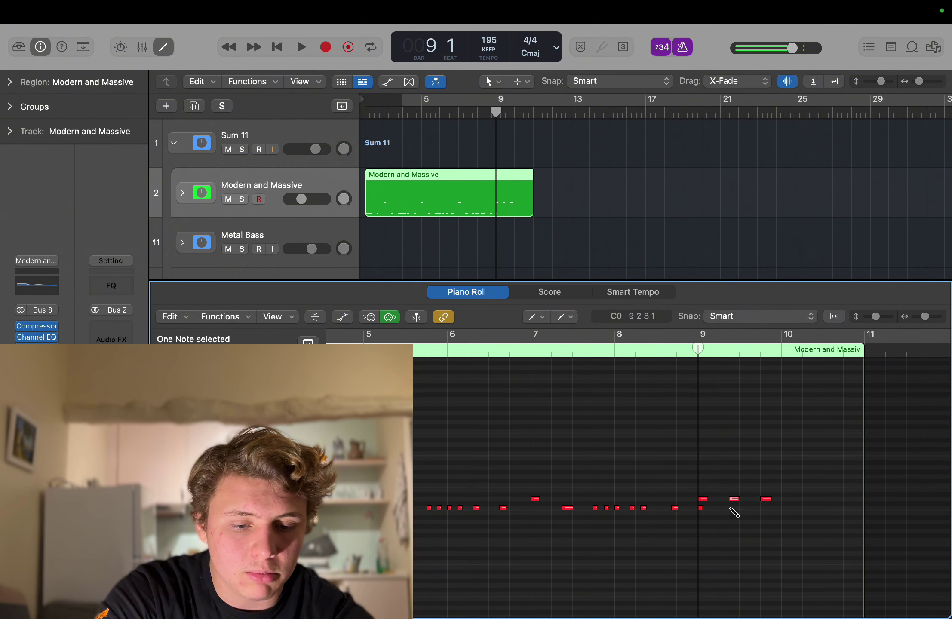
left_click(384, 142)
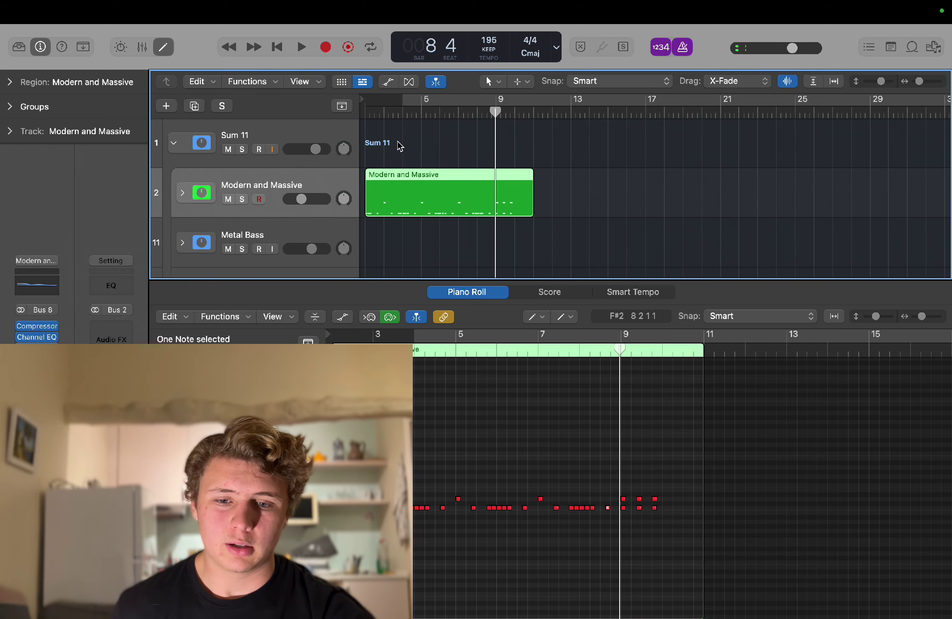
left_click(366, 112)
Open Musical Typing and audition the H and G notes.
key("super+k")
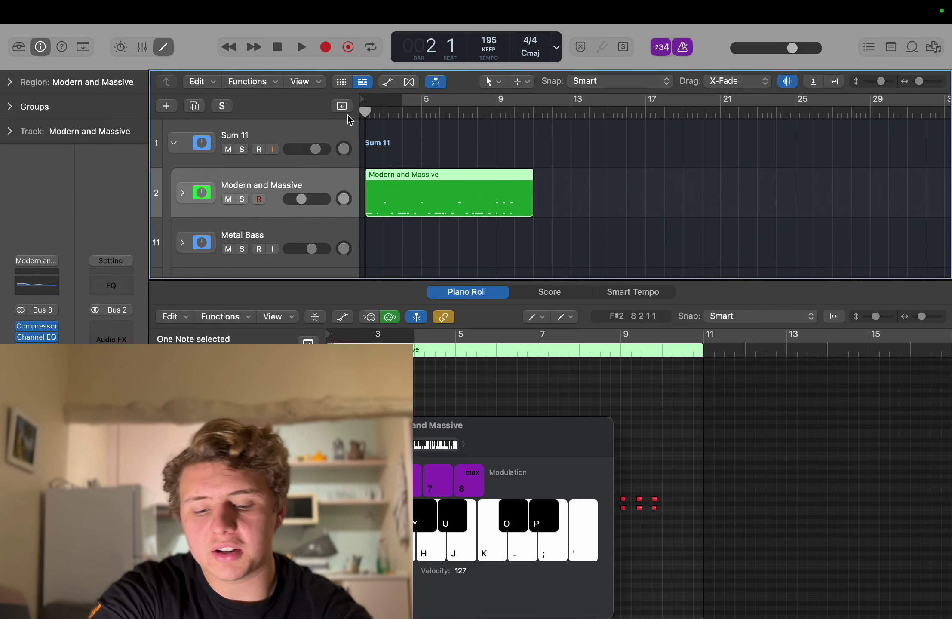
key("h")
key("h")
key("g")
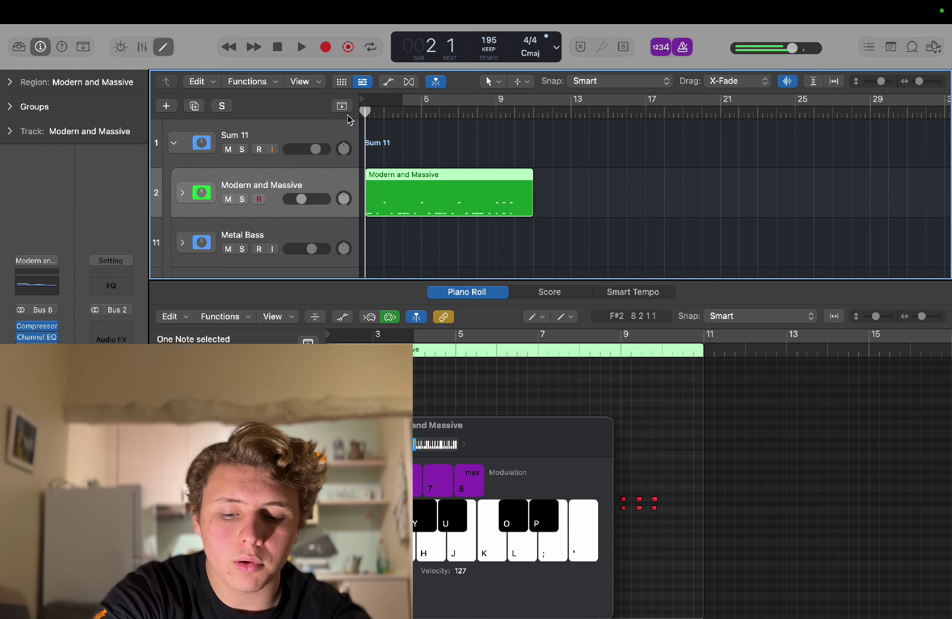
Record the higher synth line over the existing notes, ending with a chord at bar 9 and stopping at bar 10.
key("r")
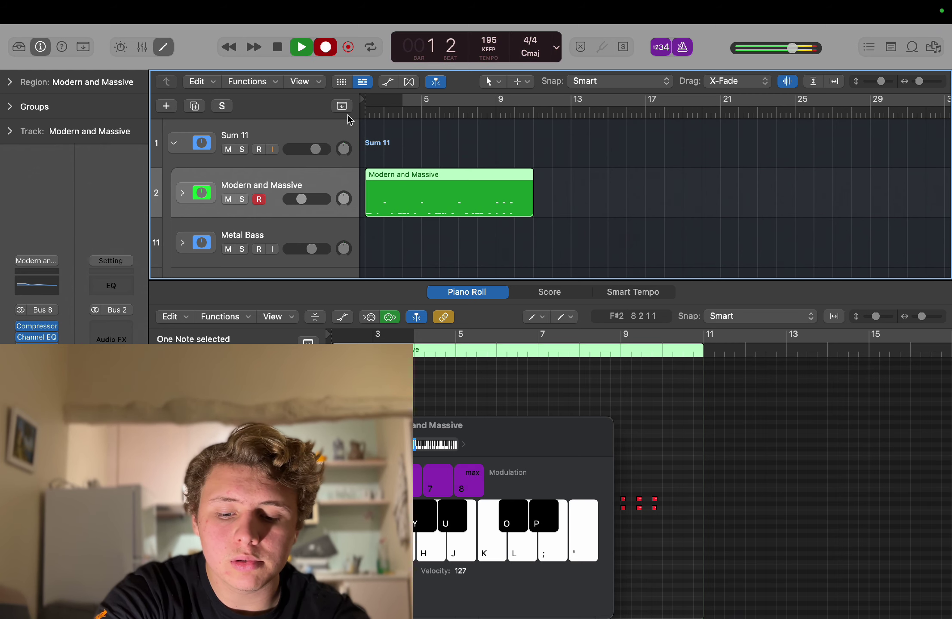
key("g")
key("h")
key("h")
key("h")
key("h")
key("h")
key("h")
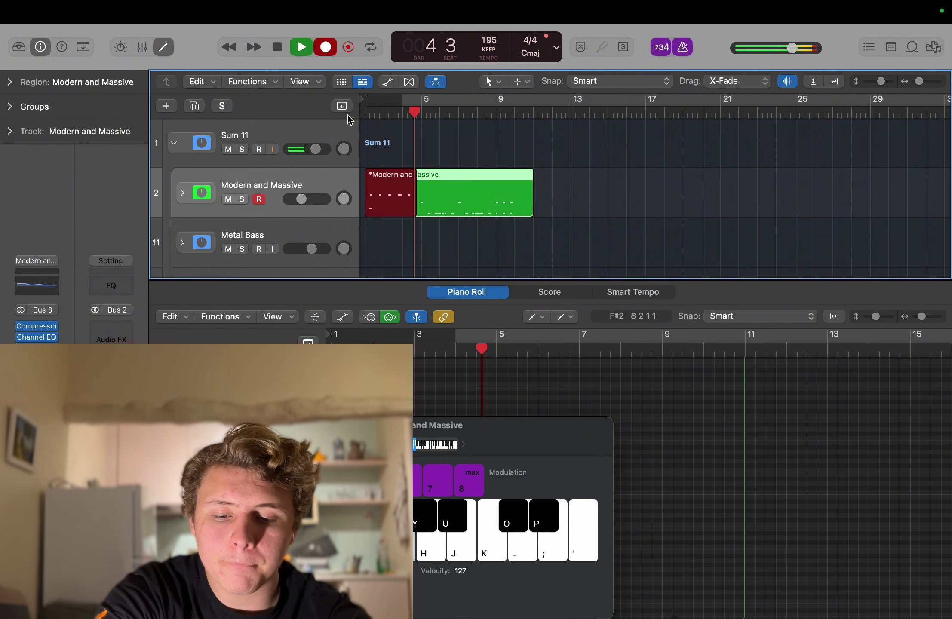
key("h")
key("h")
key("g")
key("h")
key("h")
key("h")
key("h")
key("h")
key("h")
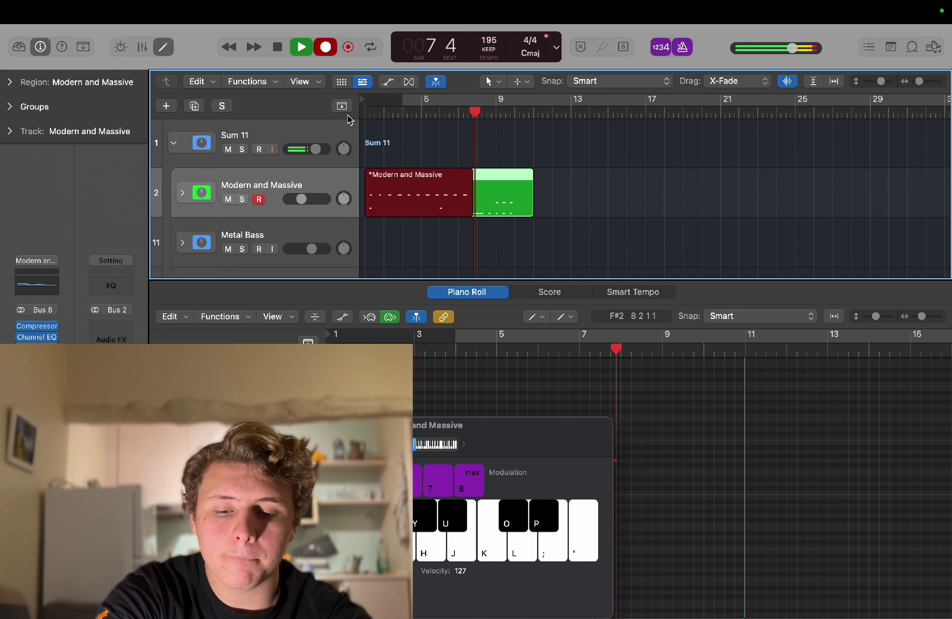
key("d")
key(";")
key("'")
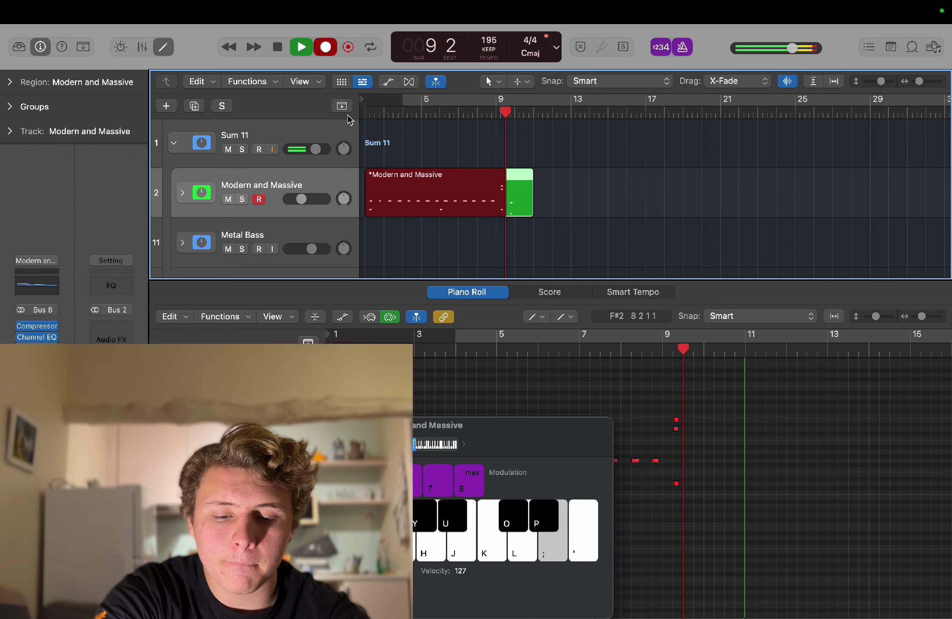
key("space")
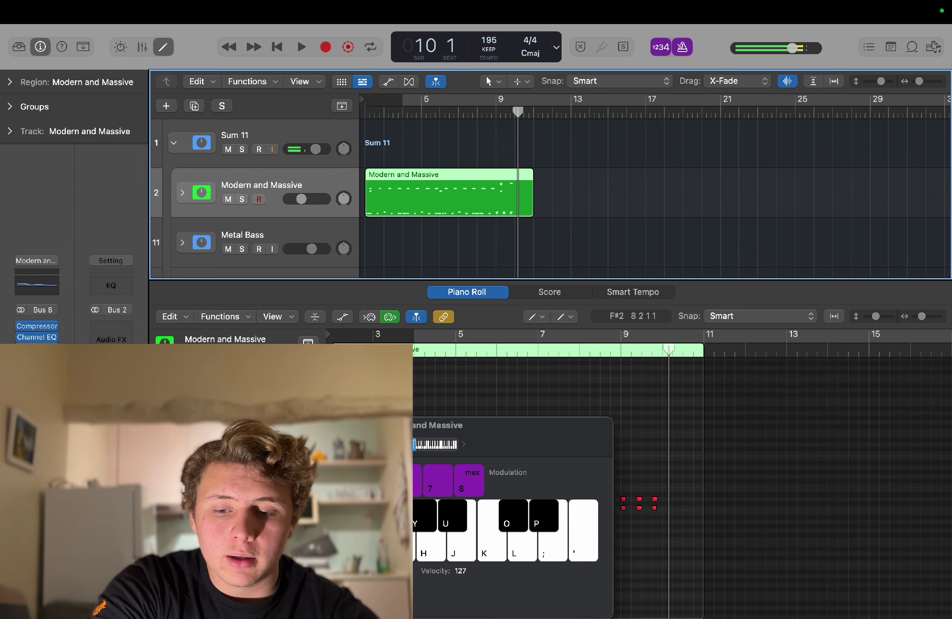
Switch to the Pointer tool and marquee-select a group of notes in the Piano Roll.
key("super+k")
scroll(485, 504, "up", 3)
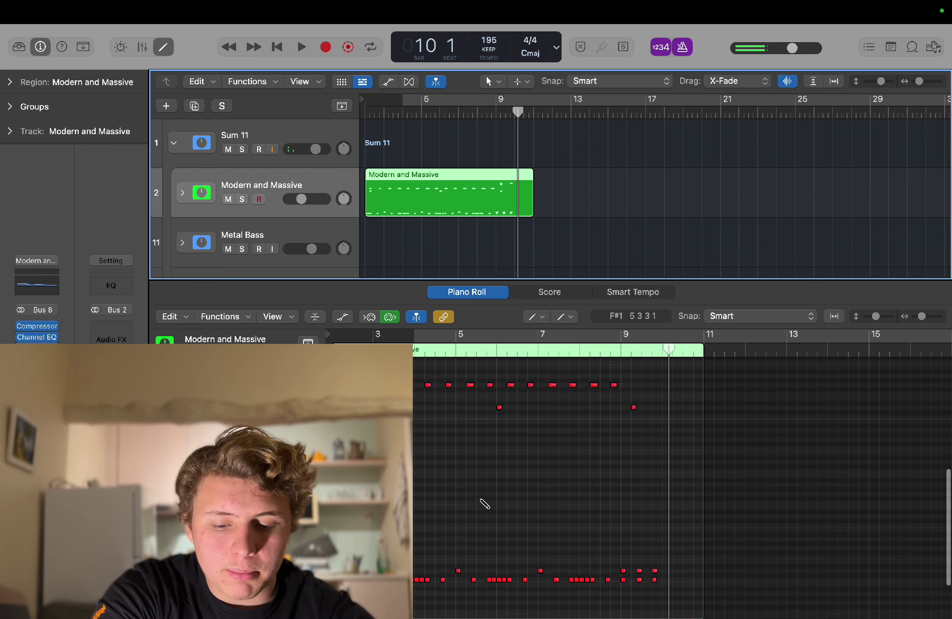
key("t")
left_click(482, 500)
key("p")
key("p")
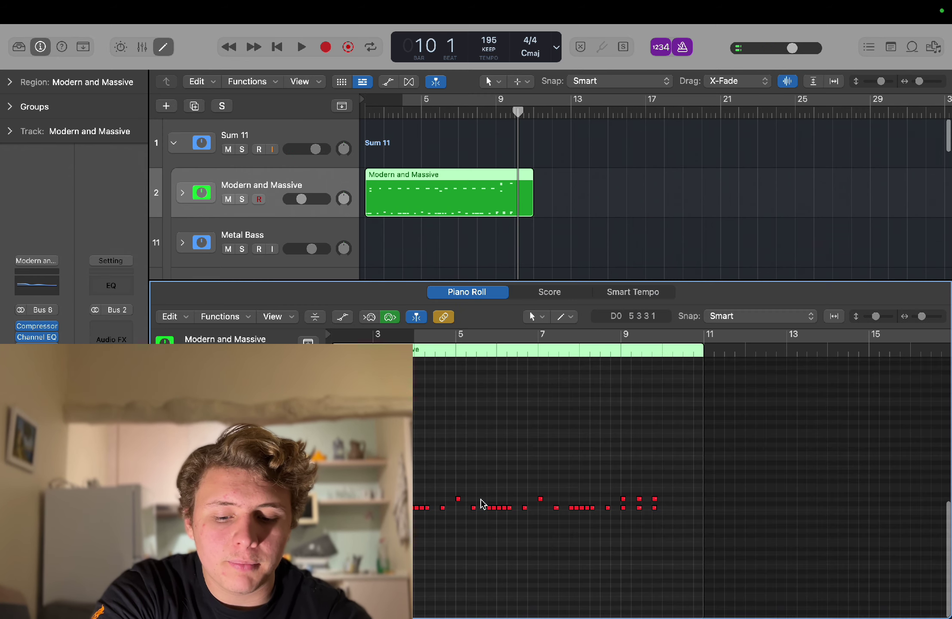
scroll(464, 494, "up", 5)
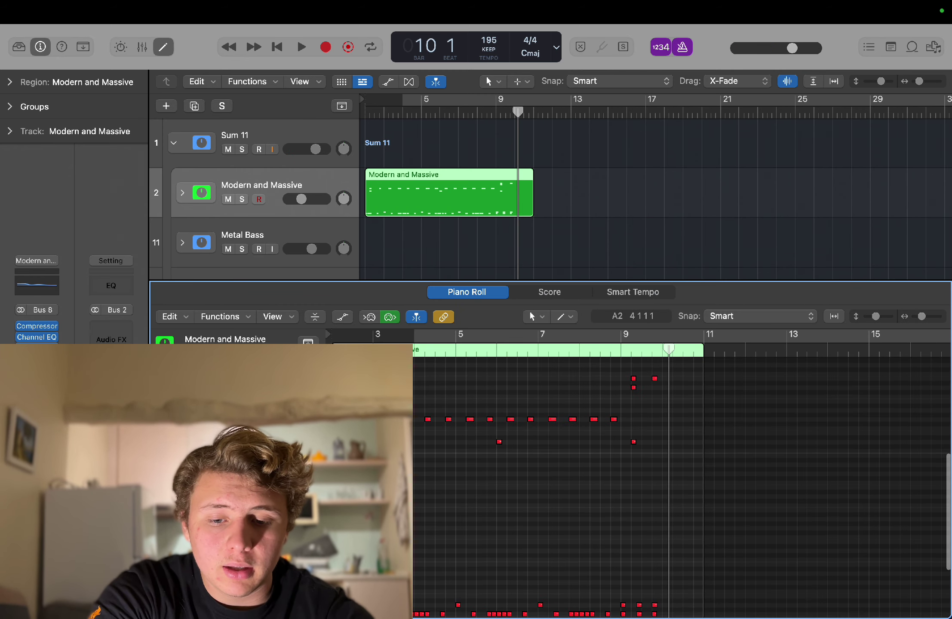
left_click_drag(410, 457, 687, 436)
key("z")
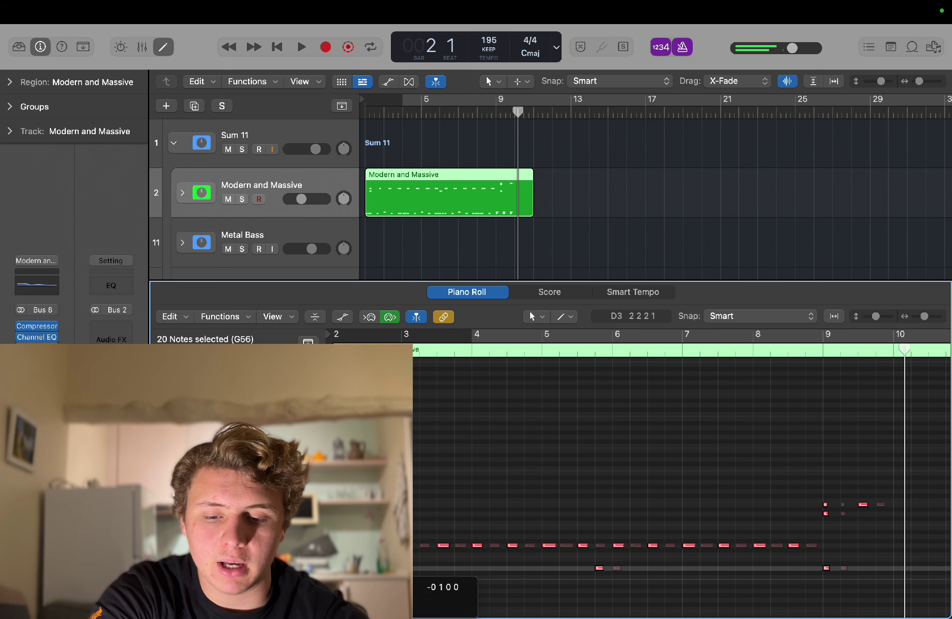
scroll(530, 442, "right", 10)
scroll(530, 443, "down", 3)
left_click(528, 441)
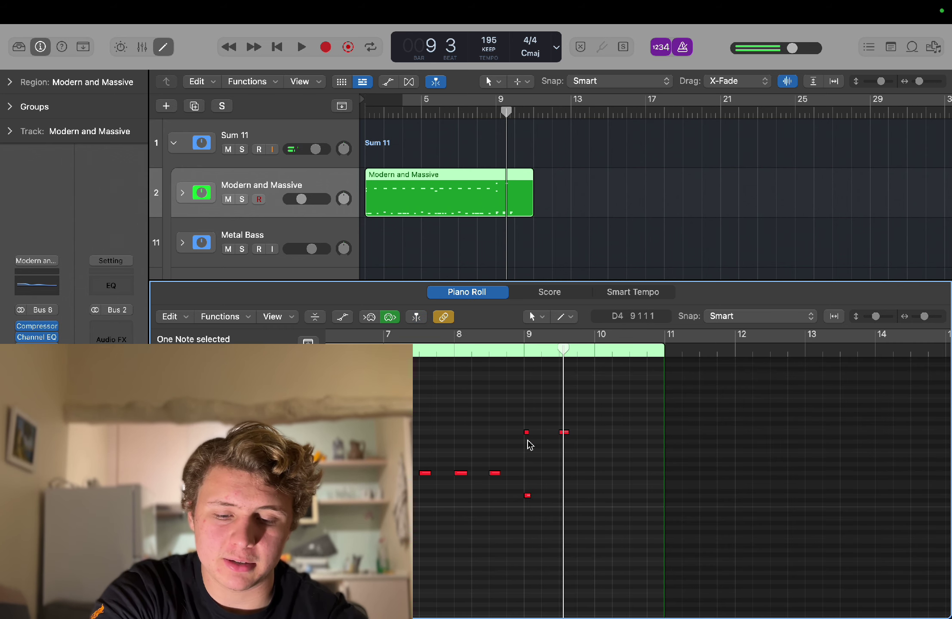
Shorten the Modern and Massive region by dragging its right edge to the left.
scroll(529, 445, "left", 5)
scroll(622, 449, "down", 3)
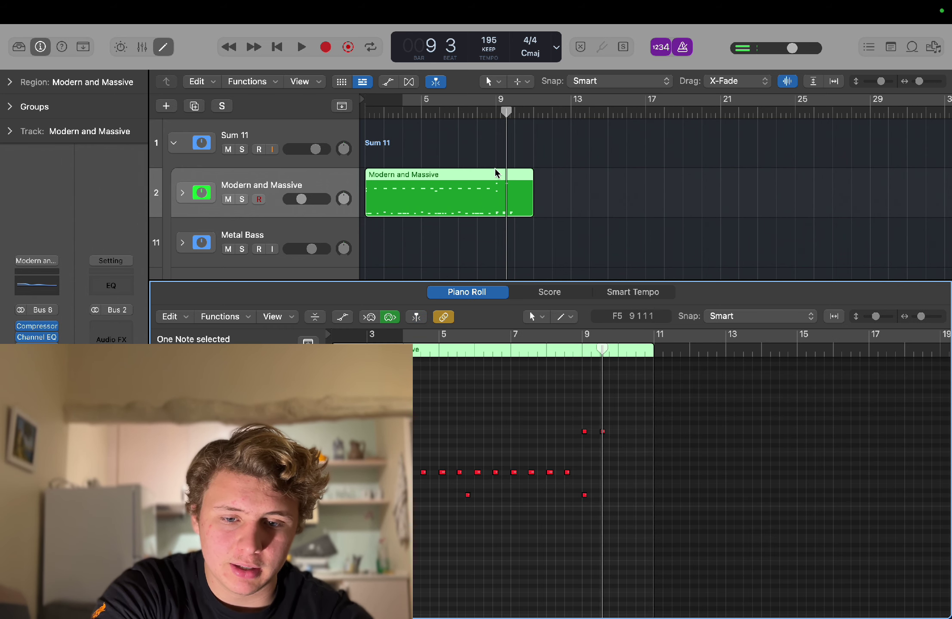
left_click_drag(532, 204, 515, 204)
left_click(531, 206)
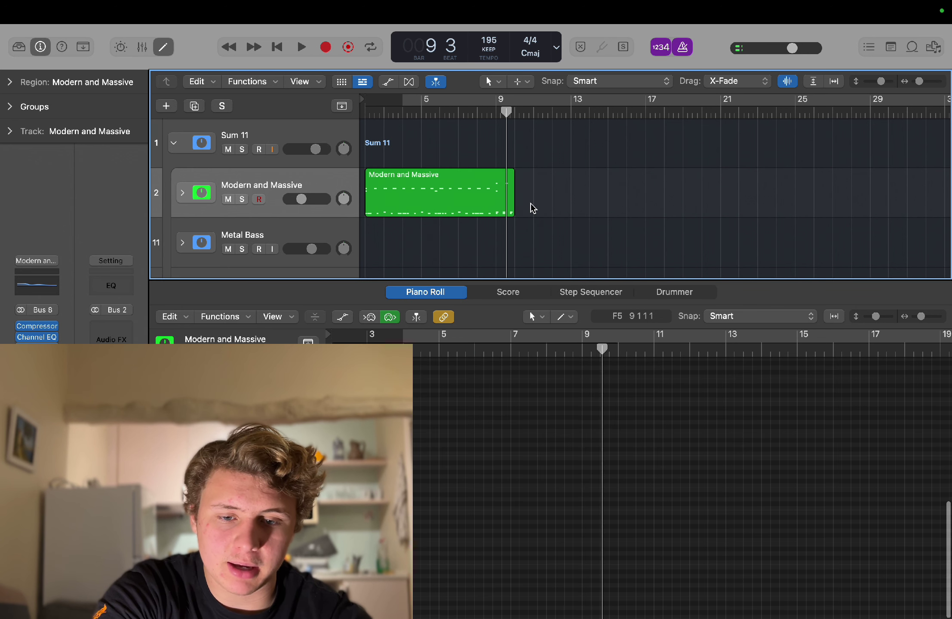
scroll(394, 125, "down", 1)
left_click(365, 113)
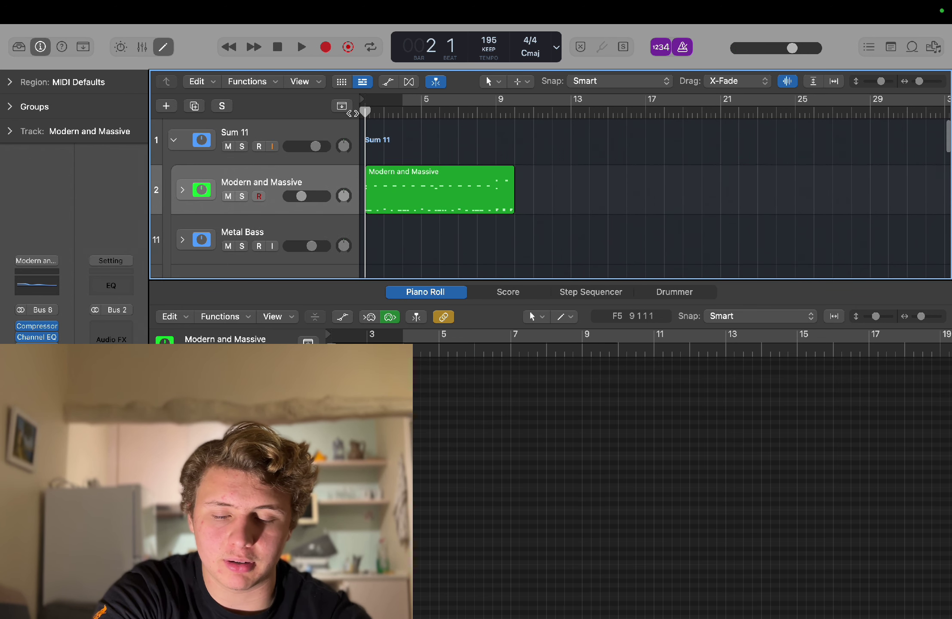
Move a hit near bar 9 onto its neighbouring note and play back from bar 8.
left_click(444, 201)
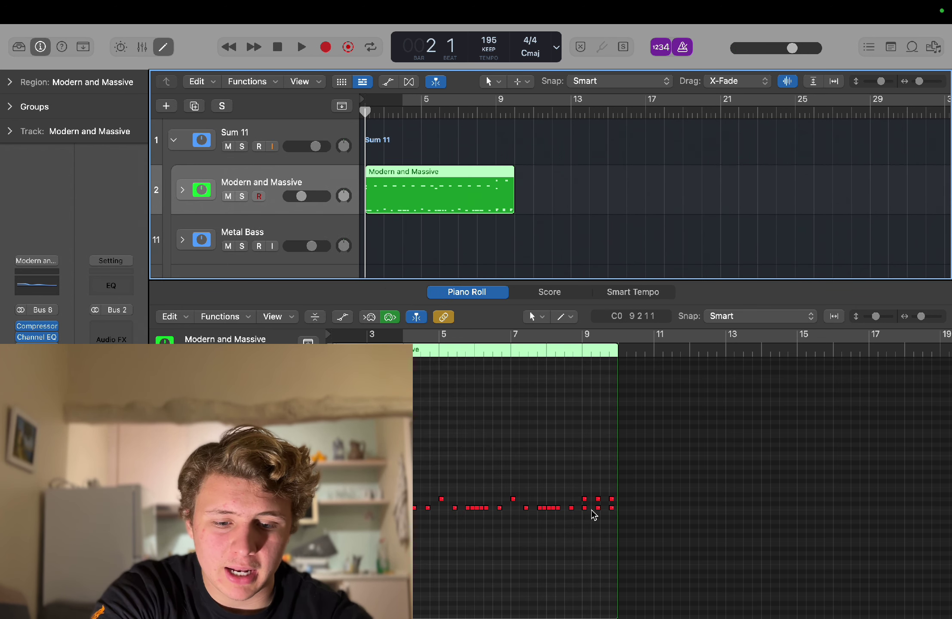
left_click(601, 515)
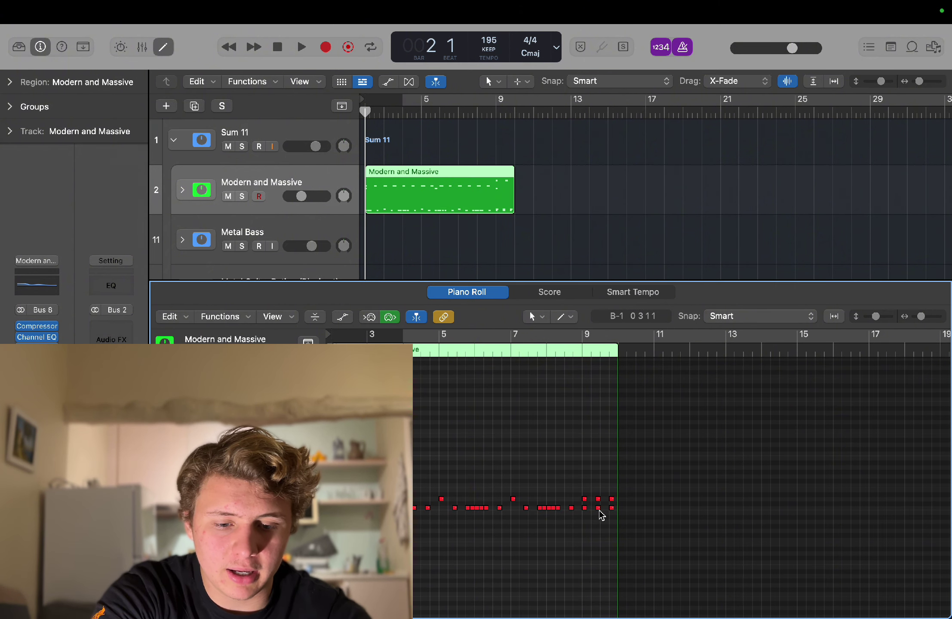
mouse_move(601, 515)
left_mouse_down()
mouse_move(613, 512)
mouse_move(601, 510)
left_mouse_up()
left_click(549, 358)
key("space")
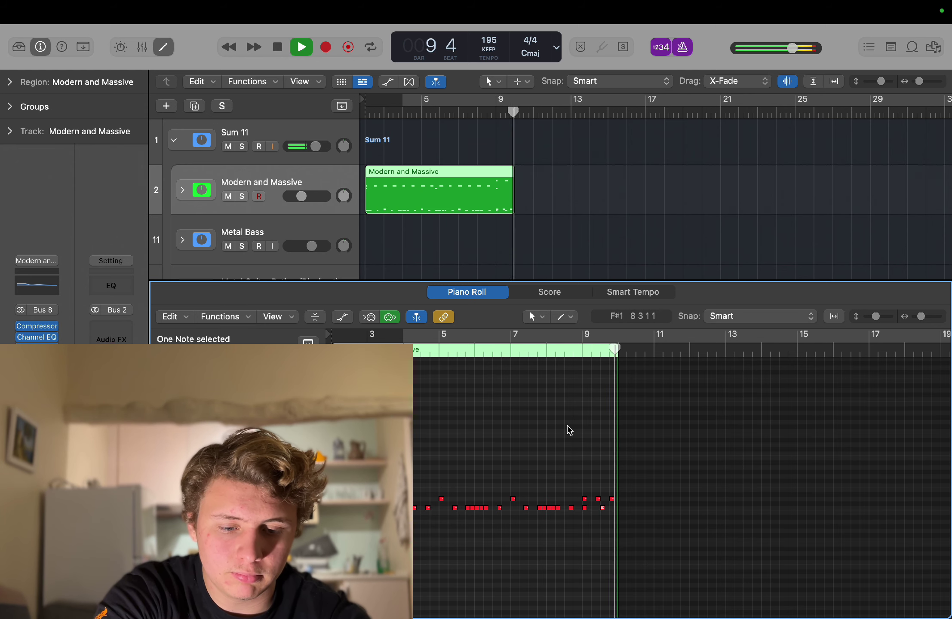
Close the editor and move the Modern and Massive region to start at bar 18.
left_click(582, 167)
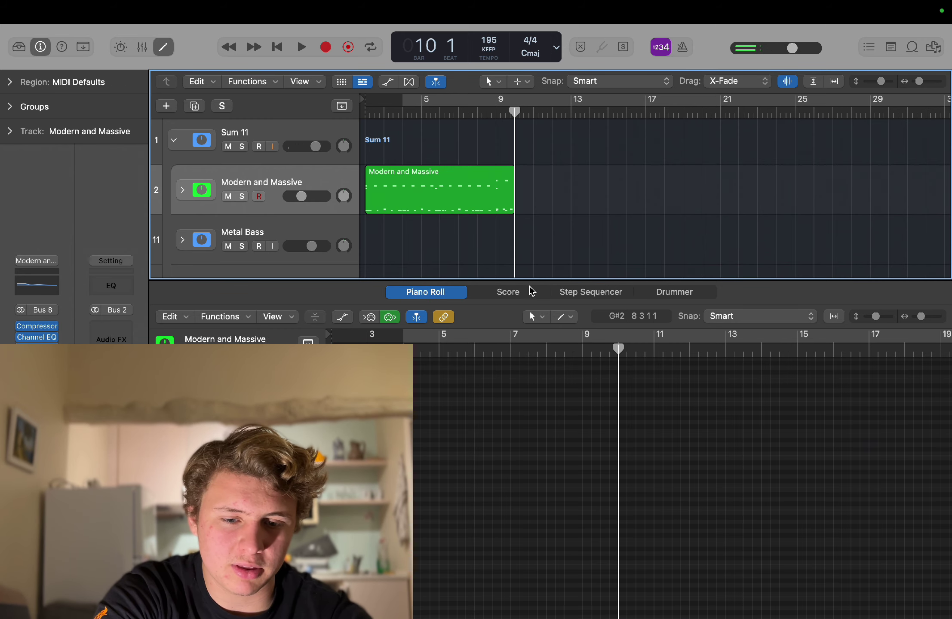
key("e")
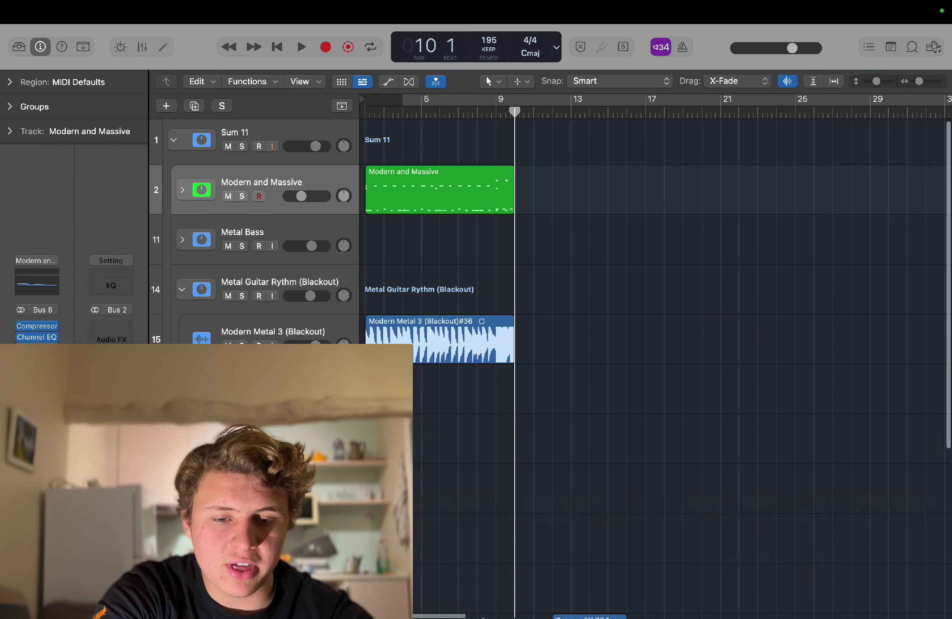
left_click_drag(424, 194, 693, 191)
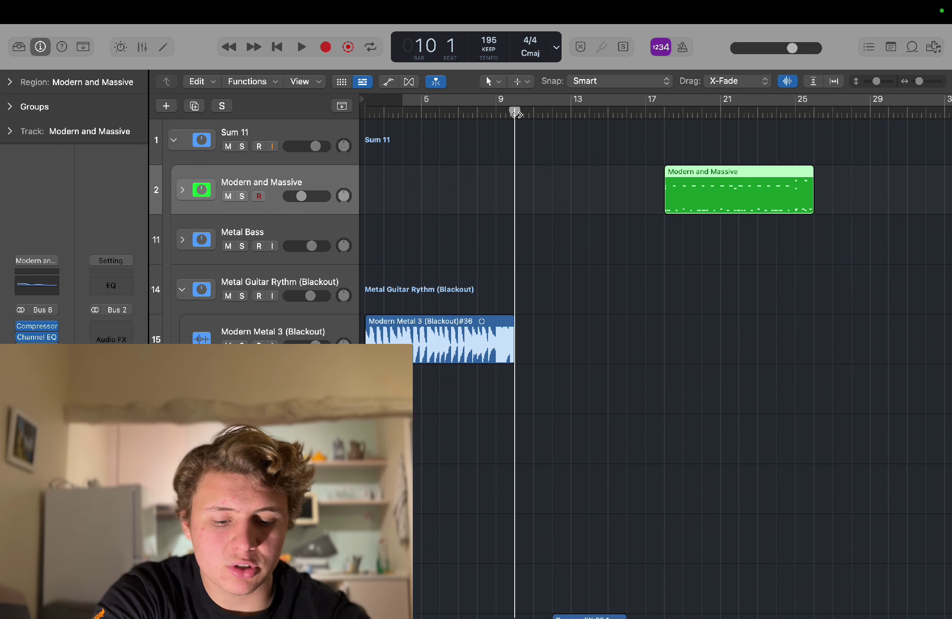
Open Musical Typing and record a quick test hit on the K key.
key("super+k")
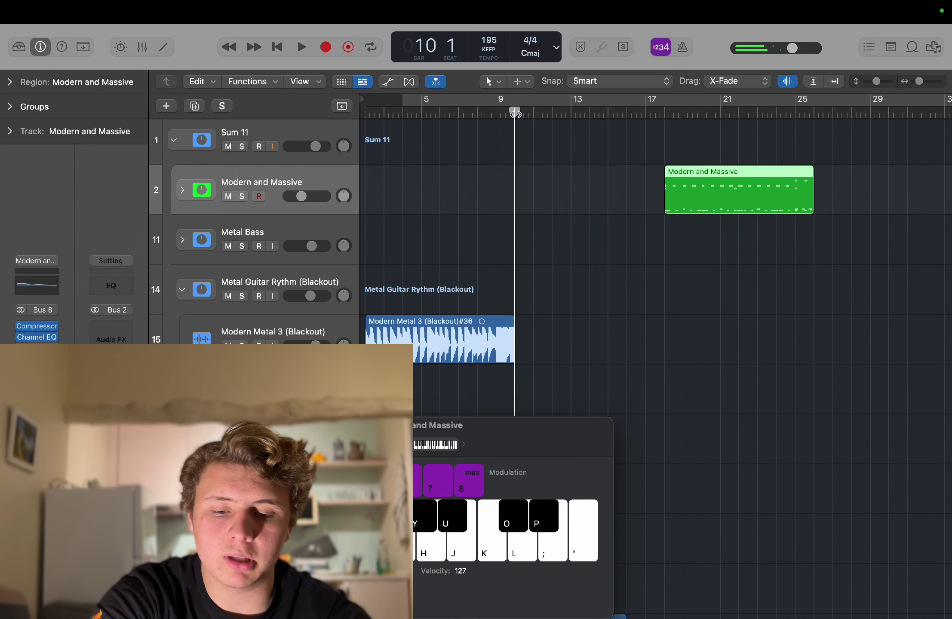
key("k")
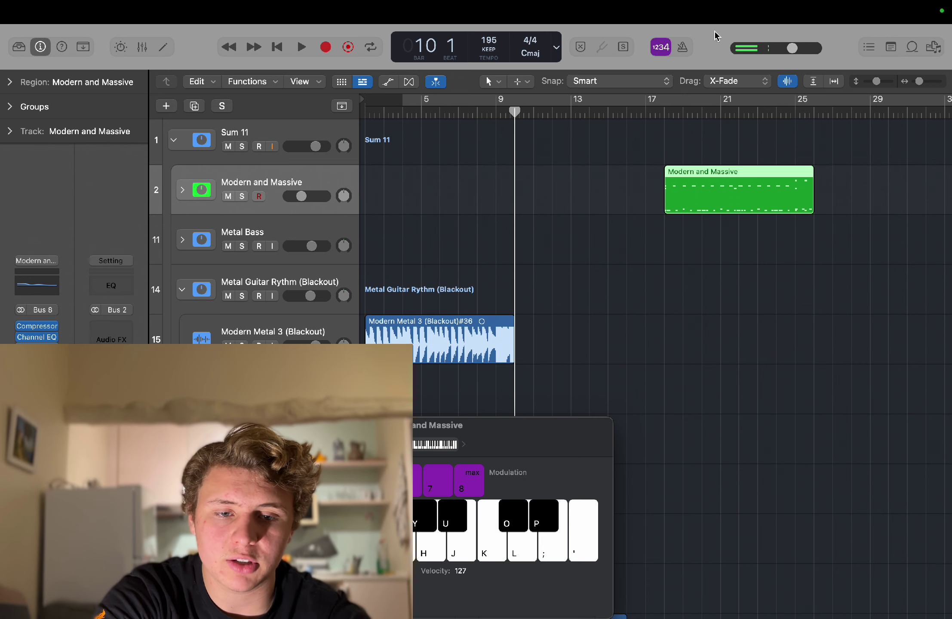
key("r")
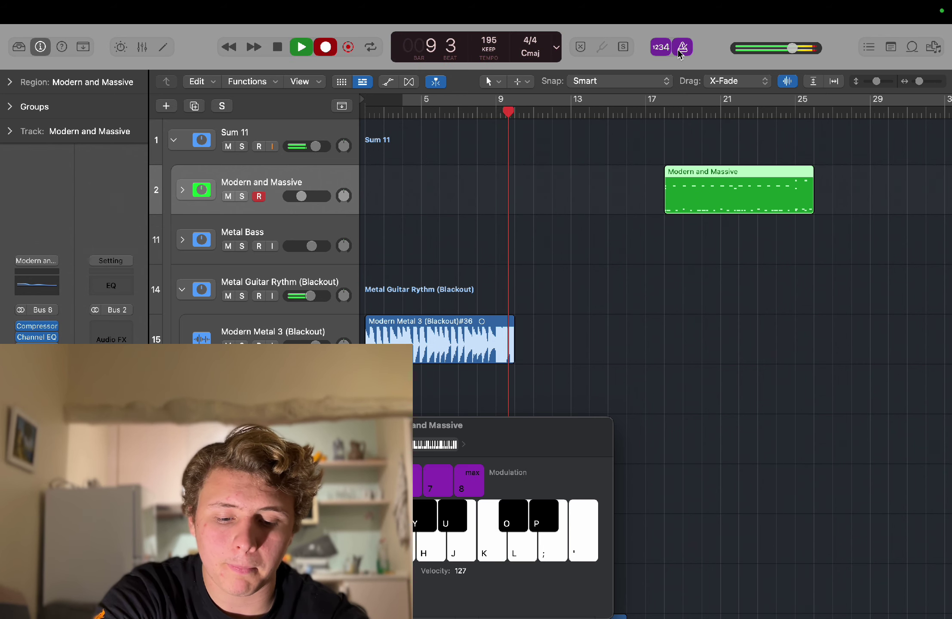
key("k")
key("k")
key("k")
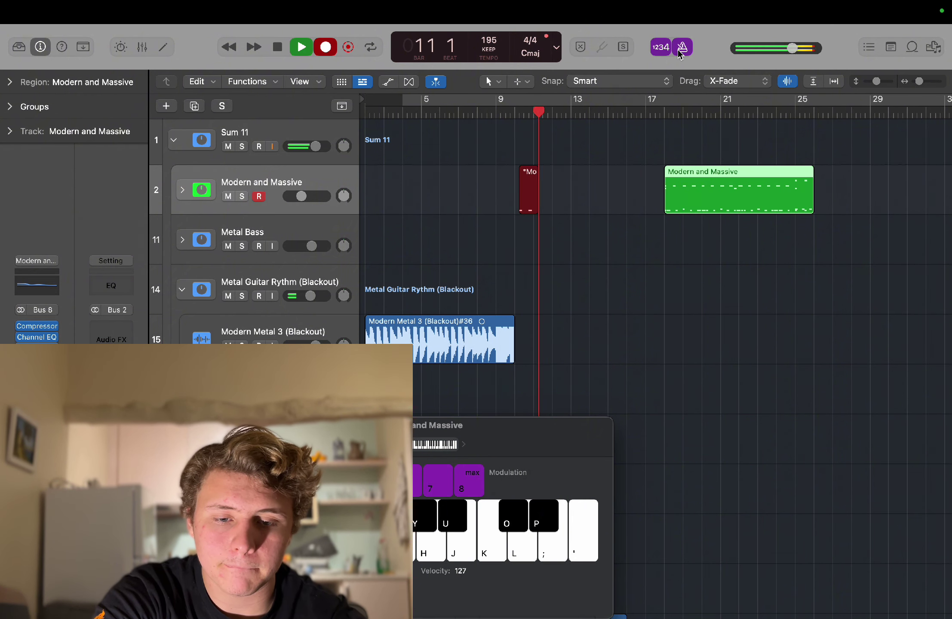
key("space")
From bar 10, audition drum hits on the P, K and O keys.
left_click(513, 111)
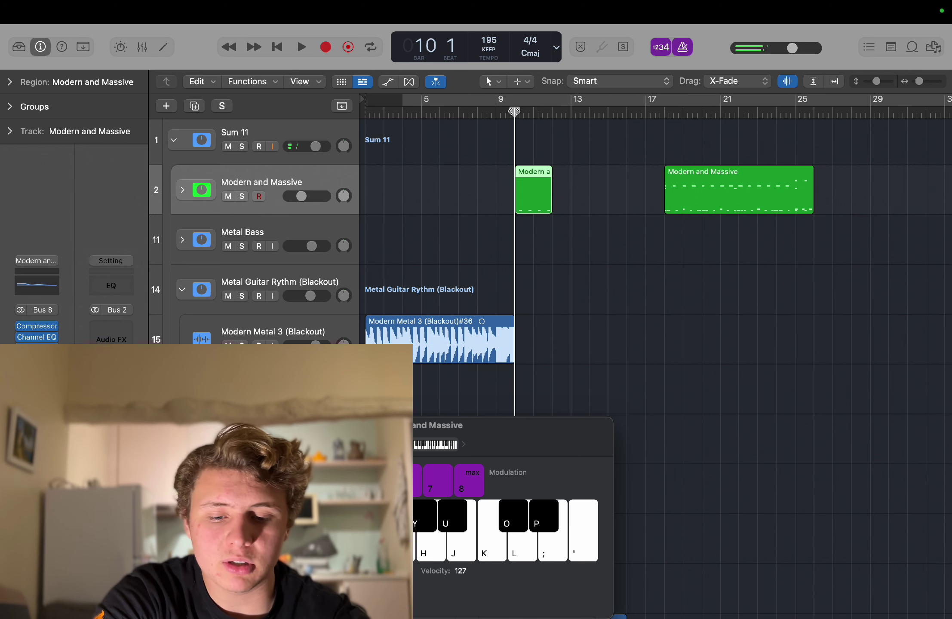
key("p")
key("k")
key("p")
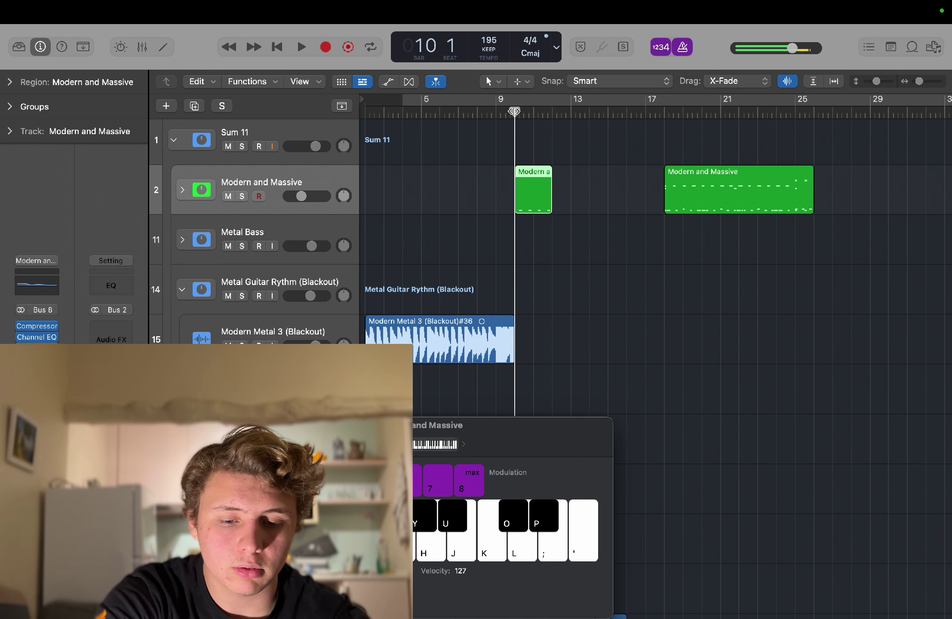
key("p")
key("o")
key("p")
key("o")
key("p")
Record a new take of alternating O and P drum hits.
key("r")
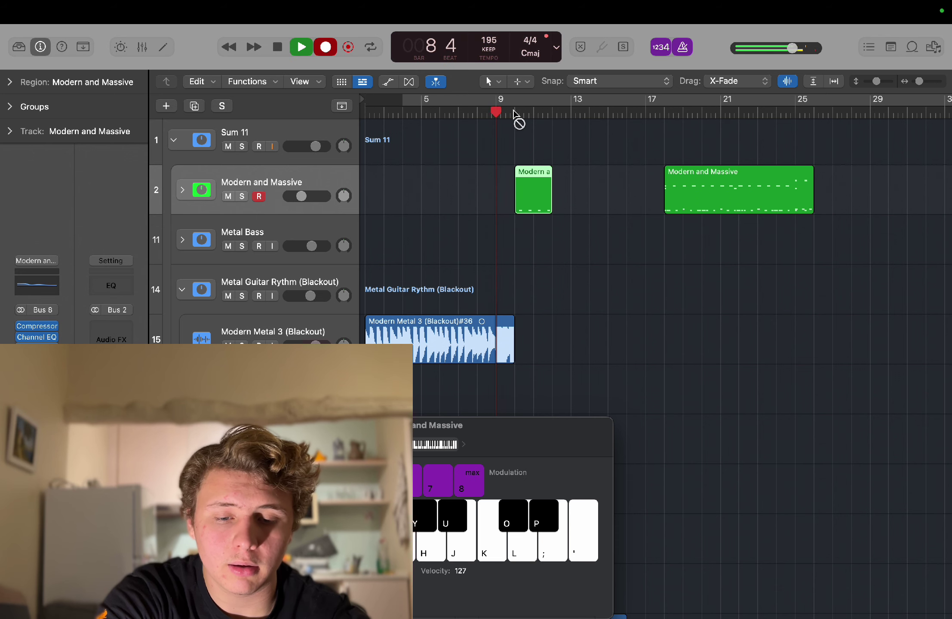
key("o")
key("p")
key("o")
key("p")
key("p")
key("o")
key("p")
key("space")
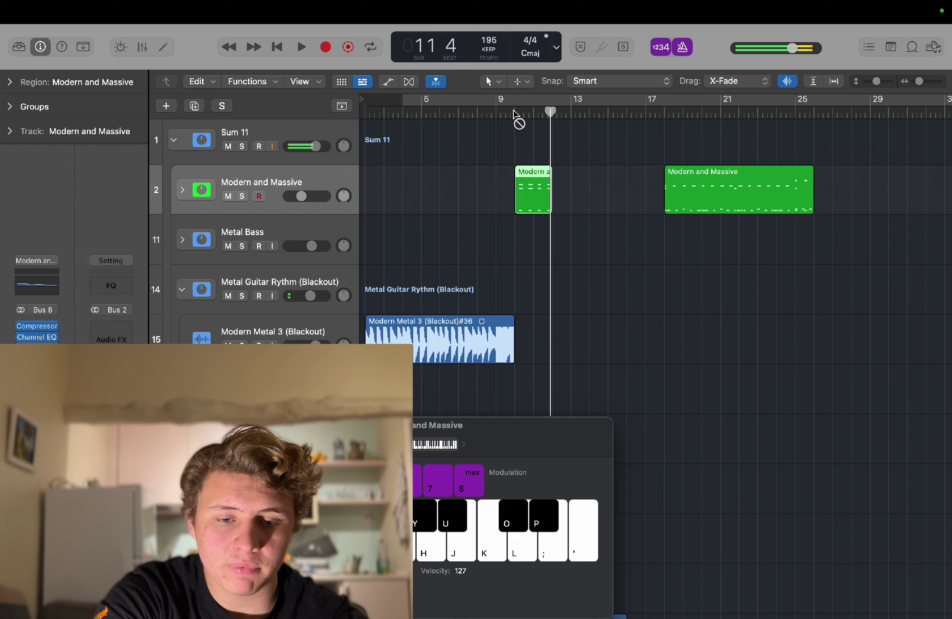
Shift all 12 recorded notes in the new region so they start on bar 10.
double_click(538, 194)
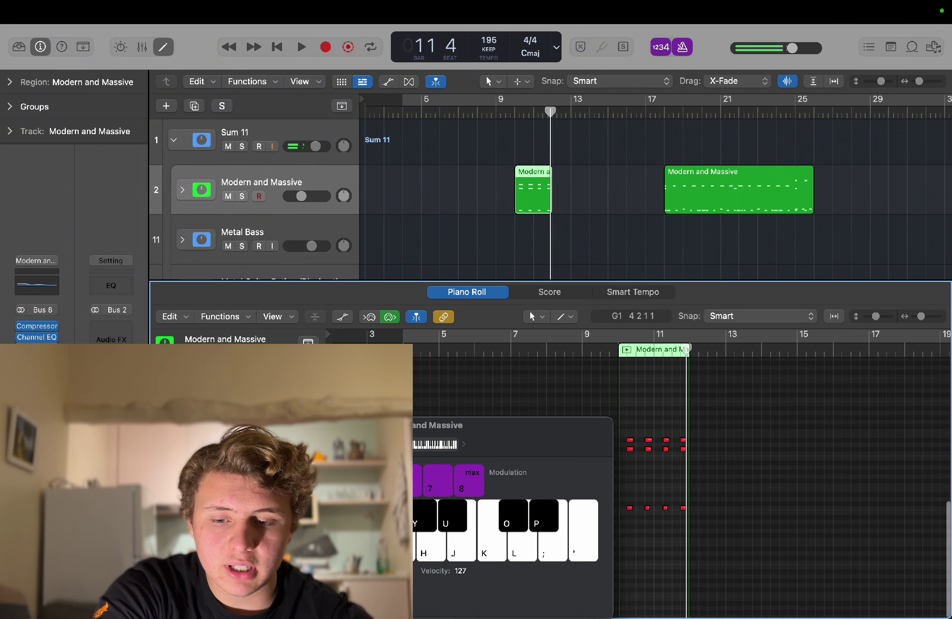
key("super+k")
key("super+Right")
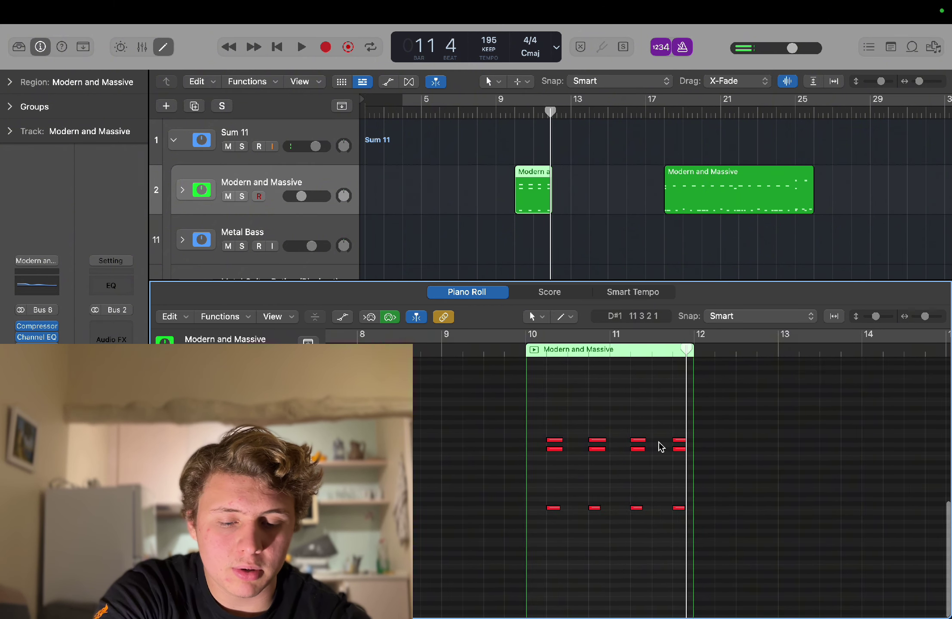
left_click_drag(523, 412, 682, 541)
left_click_drag(537, 510, 516, 511)
left_click(563, 483)
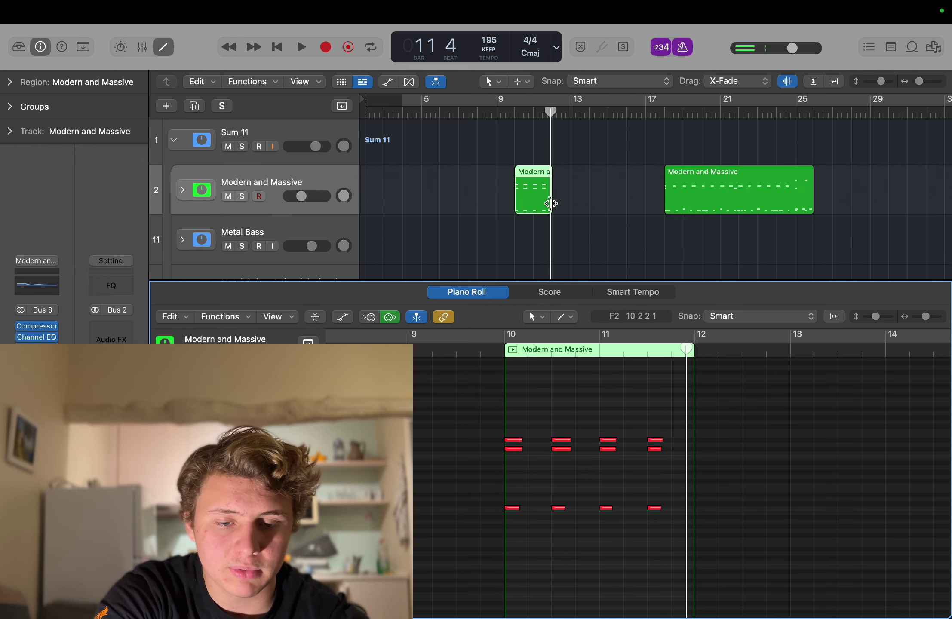
Repeat the short region three times and join the four copies into one region.
left_click(551, 204)
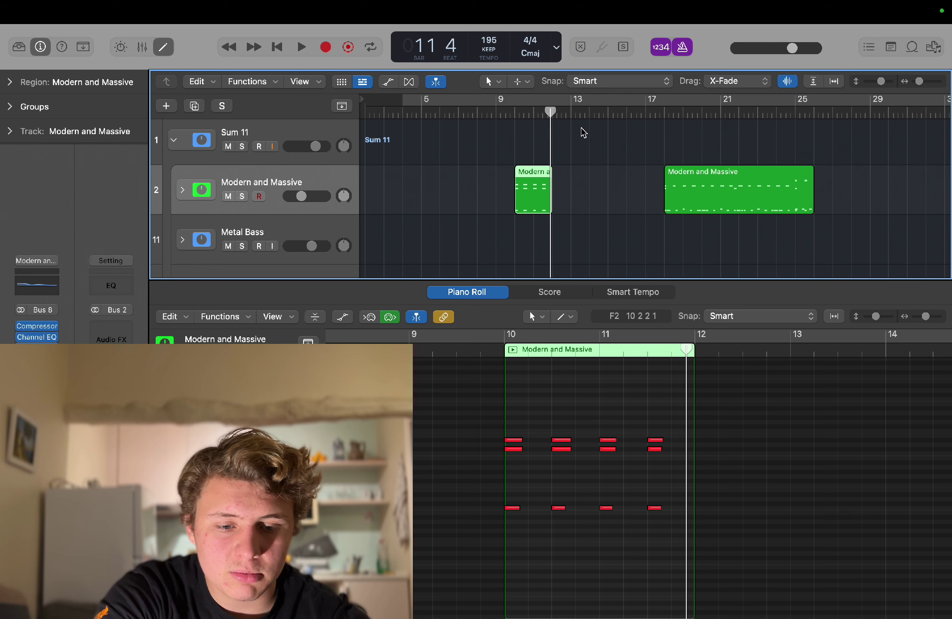
key("super+r")
key("super+r")
key("super+r")
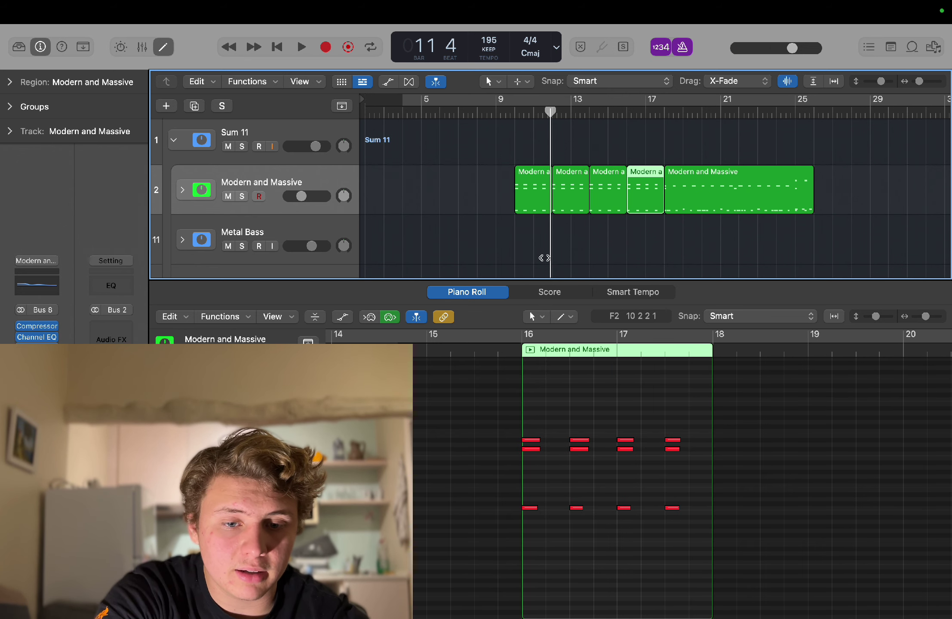
left_click_drag(539, 263, 637, 183)
key("super+j")
left_click(640, 226)
left_click(573, 190)
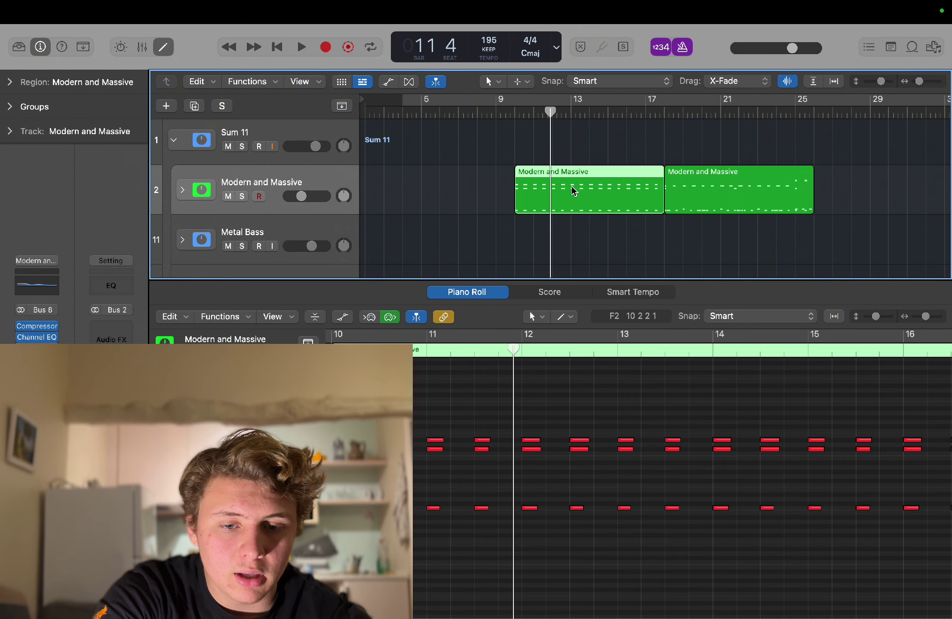
Transpose the pair of E♭ hits to A♭ and drag a bar-10 hit down to D3.
left_click(400, 495)
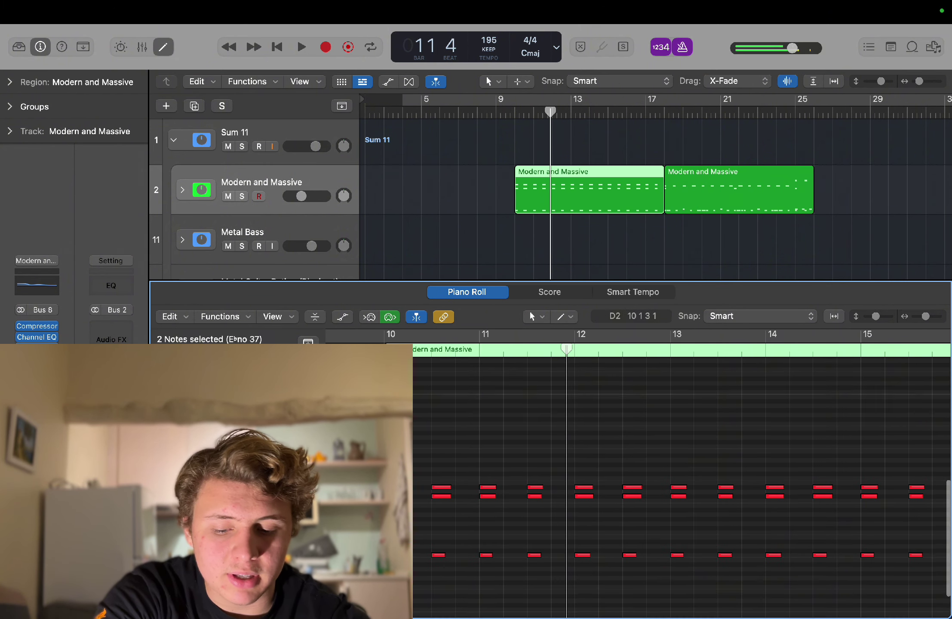
key("alt+Up")
key("alt+Up")
key("alt+Up")
key("alt+Up")
key("alt+Up")
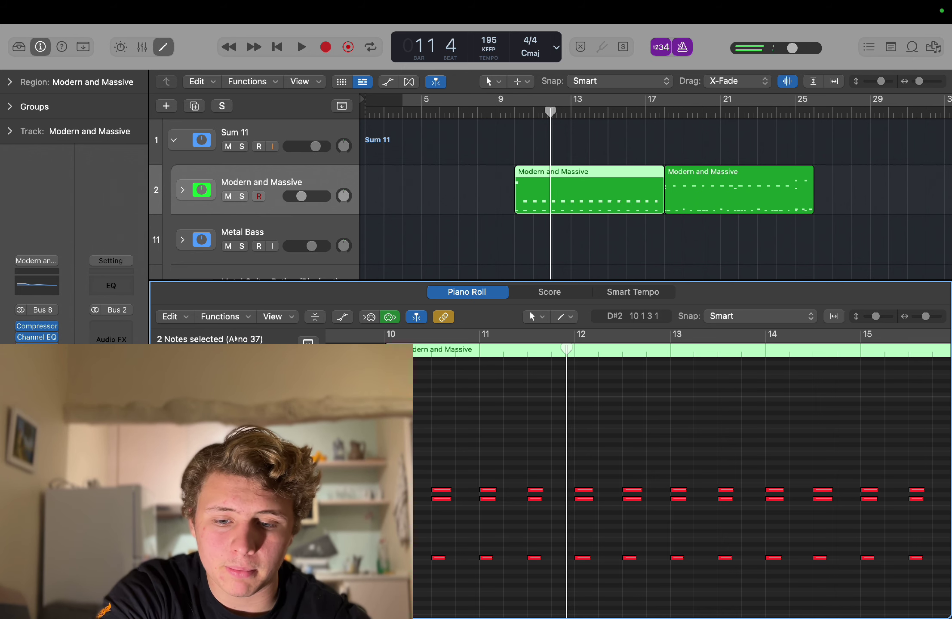
scroll(414, 438, "up", 3)
left_click(413, 438)
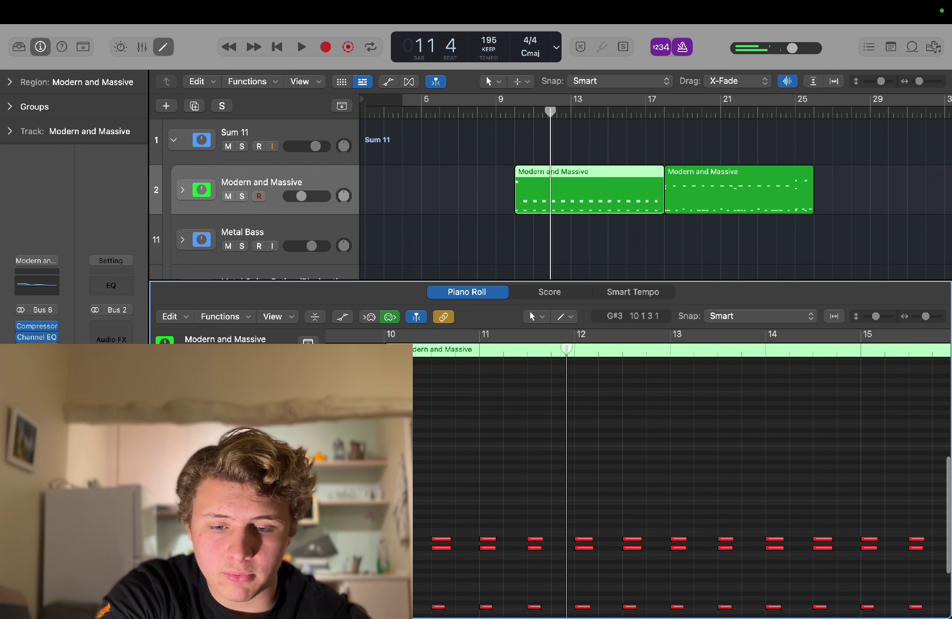
left_click_drag(397, 403, 397, 435)
Play back from bar 10 to hear the edits.
left_click(379, 338)
key("space")
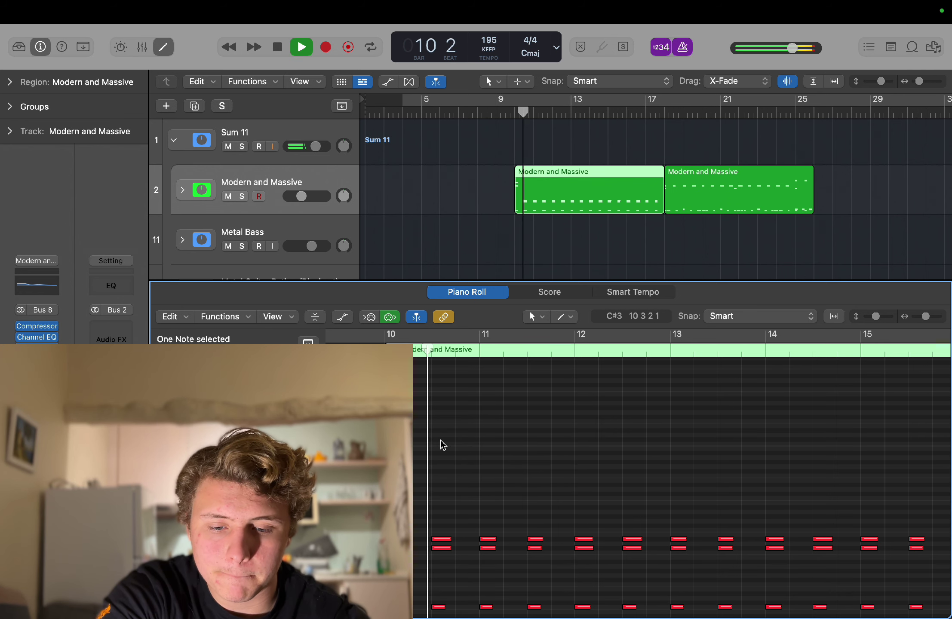
key("space")
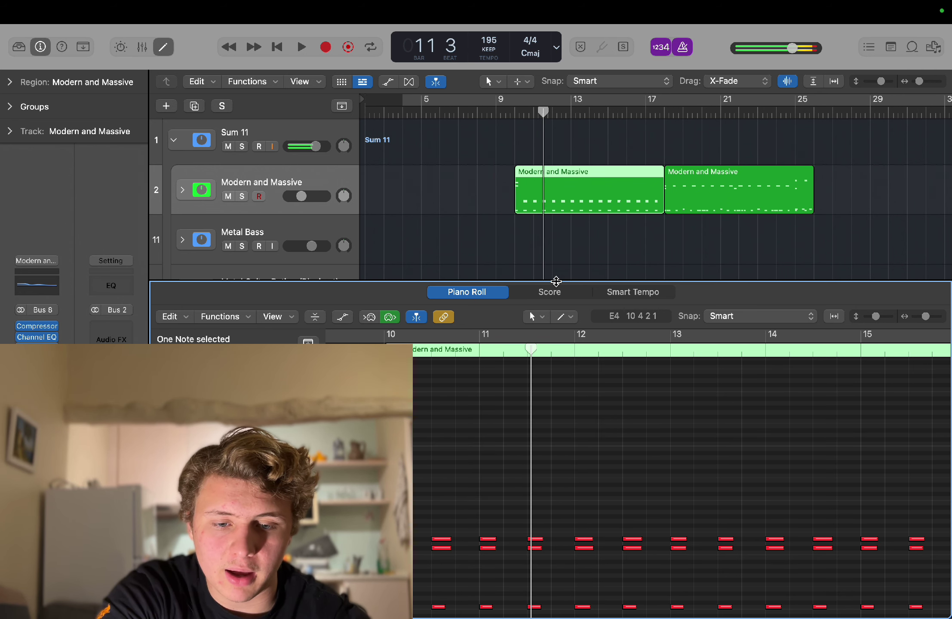
Nudge both Boomer FX regions slightly earlier and park the playhead at bar 10 on the guitar region.
left_click_drag(555, 282, 554, 520)
scroll(520, 419, "down", 4)
scroll(519, 420, "down", 3)
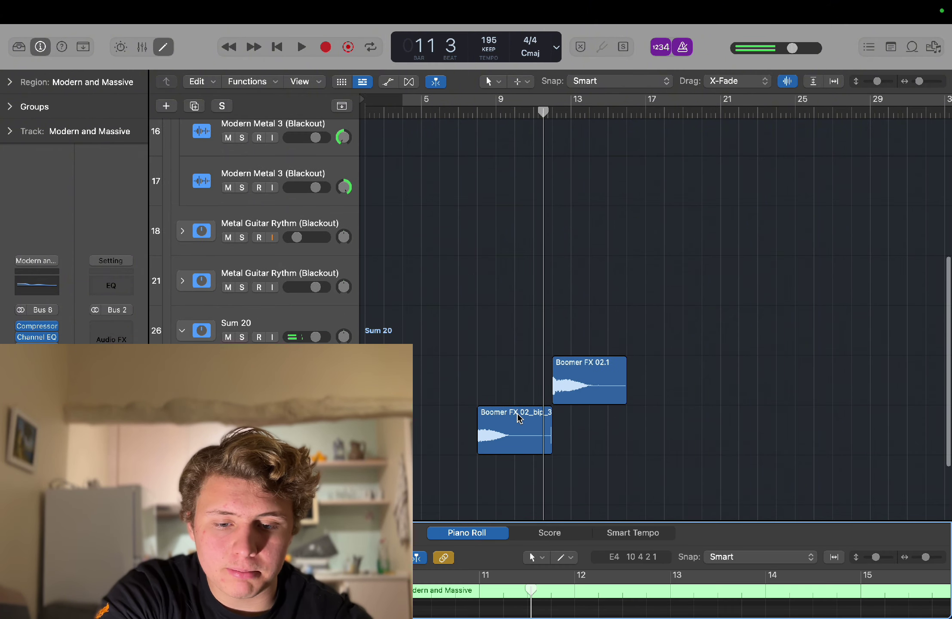
scroll(519, 424, "up", 1)
left_click_drag(577, 452, 531, 410)
scroll(531, 410, "up", 3)
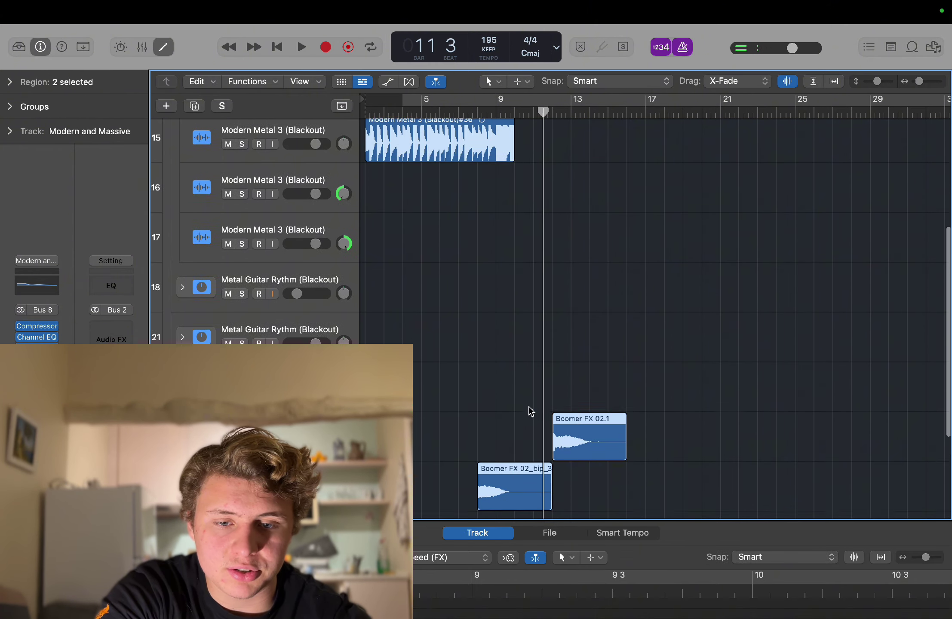
scroll(527, 411, "up", 3)
scroll(529, 411, "down", 5)
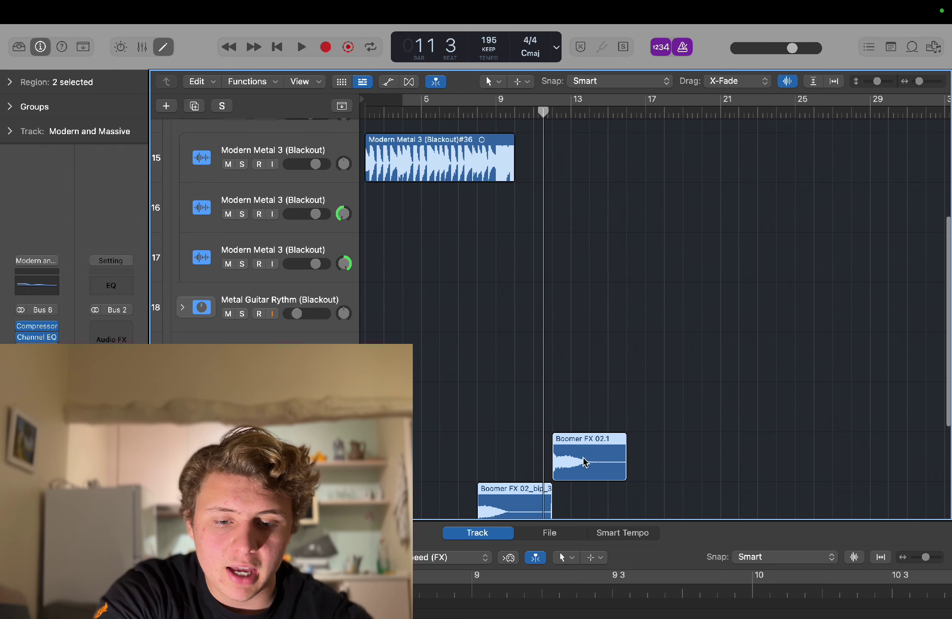
left_click_drag(583, 462, 546, 460)
scroll(546, 450, "up", 4)
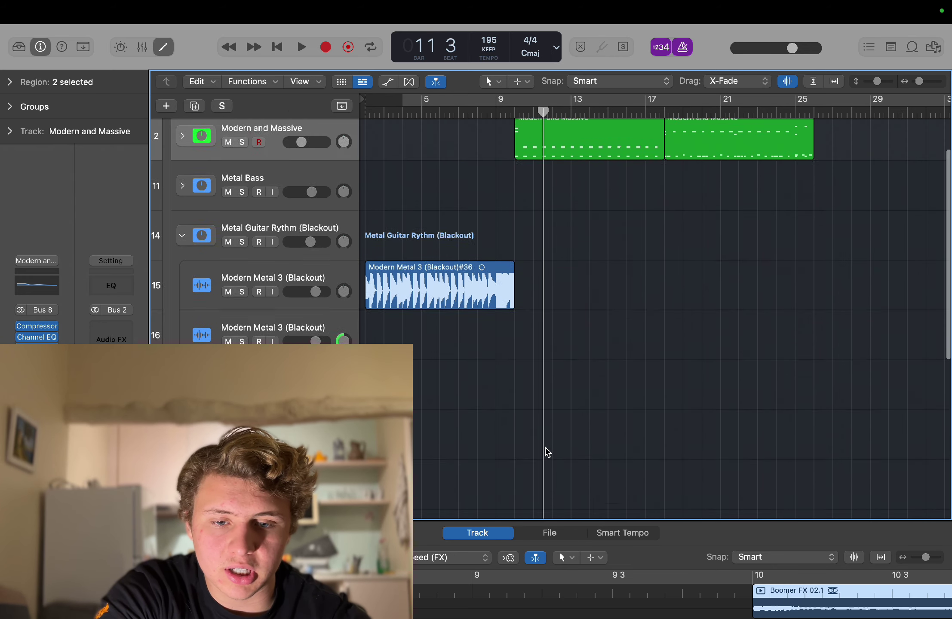
scroll(546, 452, "down", 3)
scroll(545, 451, "down", 1)
scroll(545, 450, "up", 5)
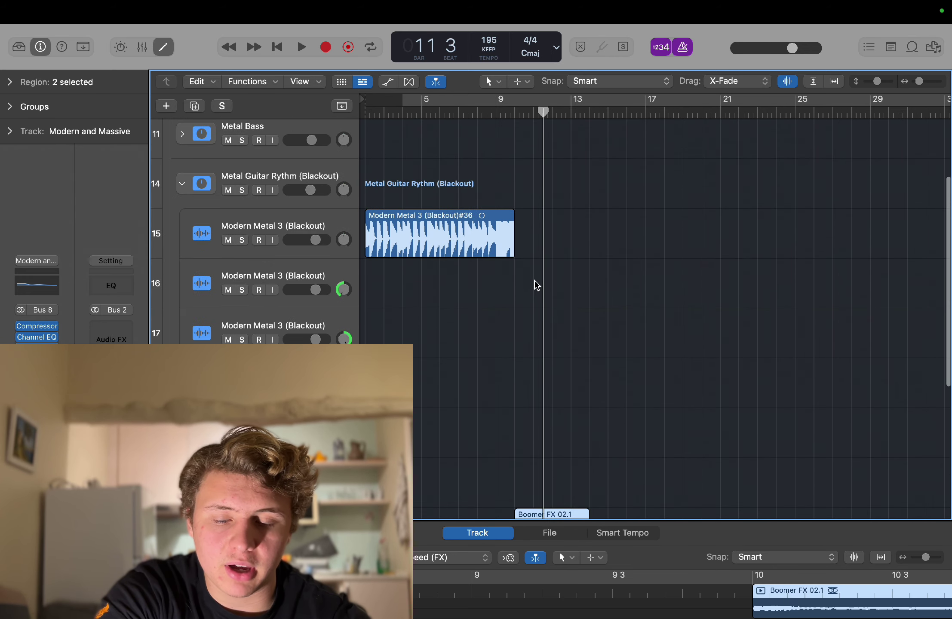
left_click(482, 344)
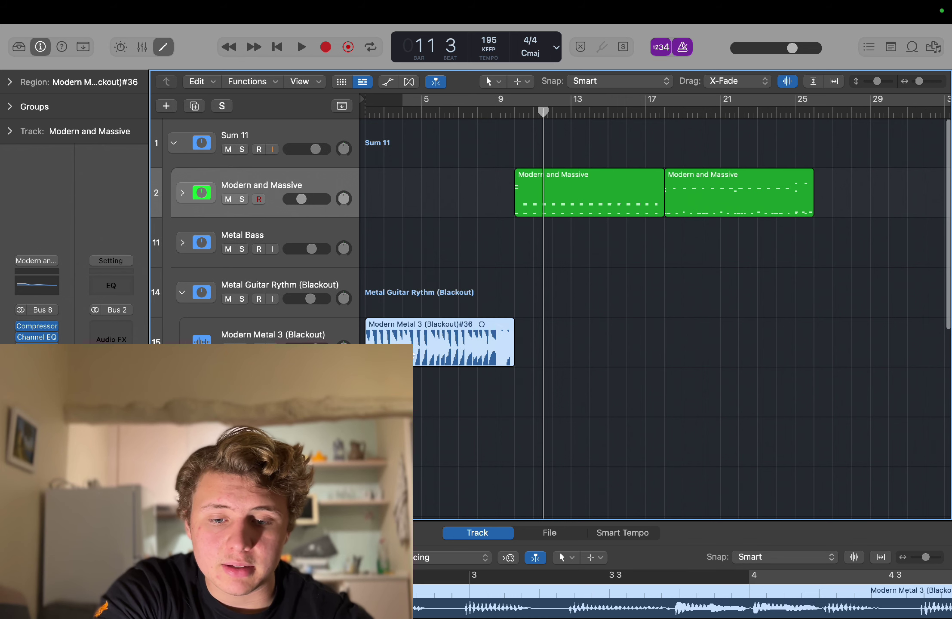
left_click(522, 111)
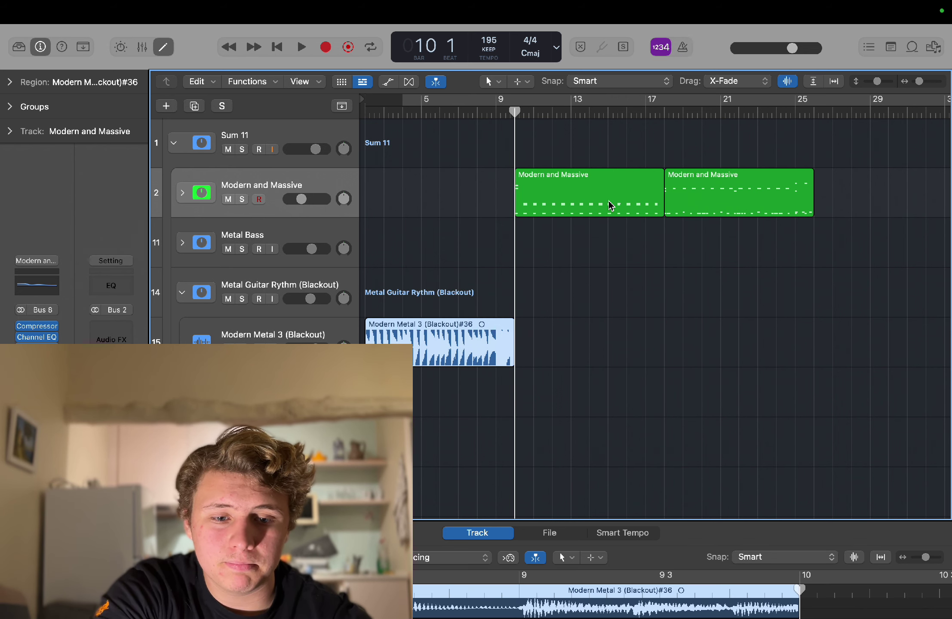
Expand the Metal Bass stack and select the first Modern Bass track (track 12).
left_click(474, 299)
left_click(463, 341)
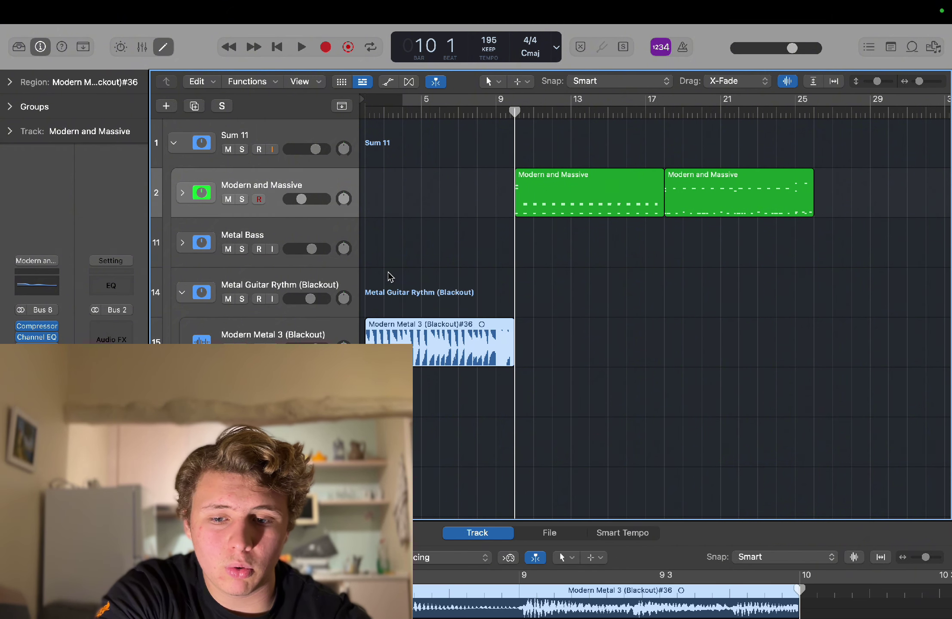
left_click(187, 244)
left_click(183, 243)
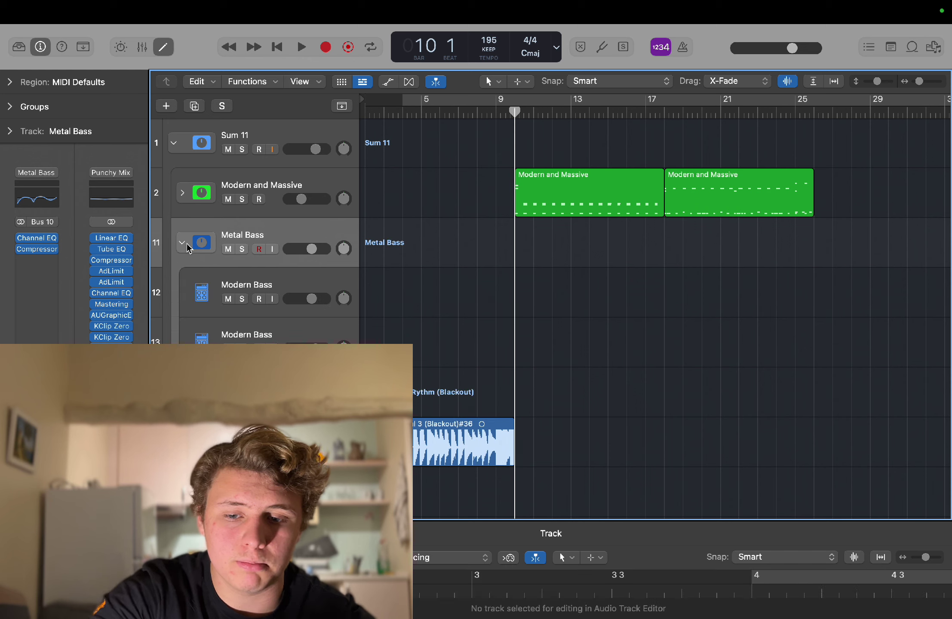
left_click(278, 296)
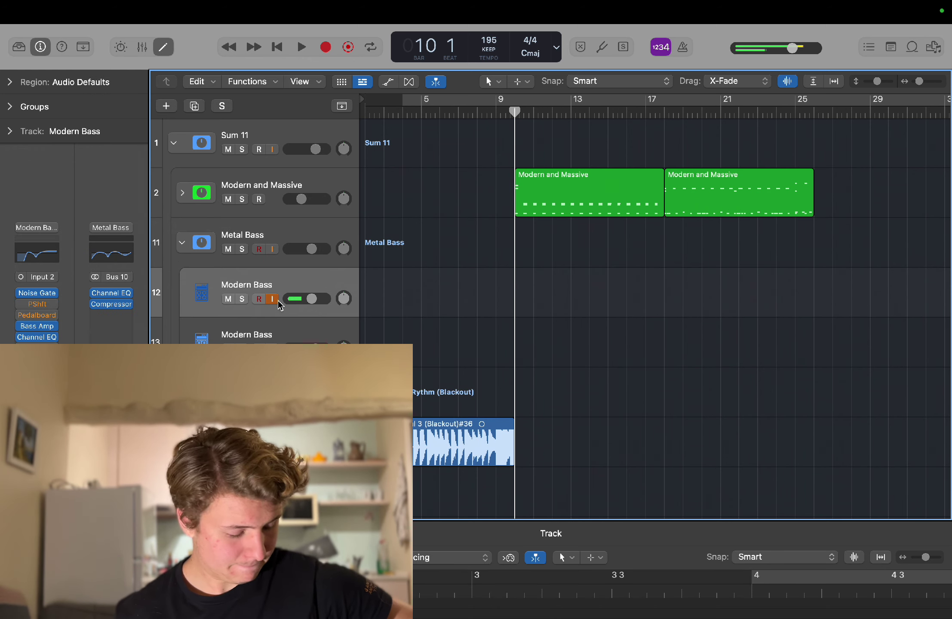
scroll(278, 305, "down", 4)
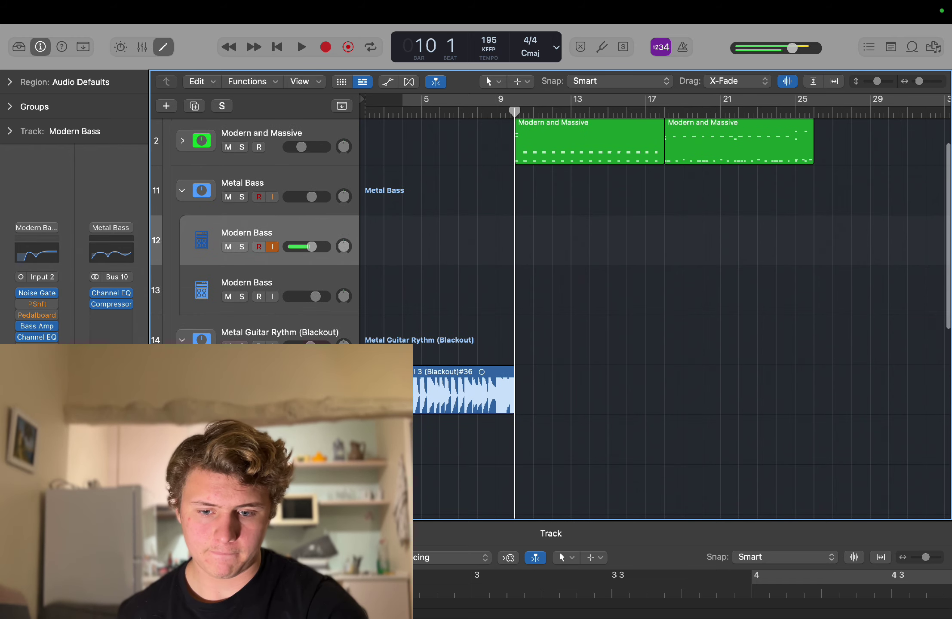
scroll(278, 305, "up", 3)
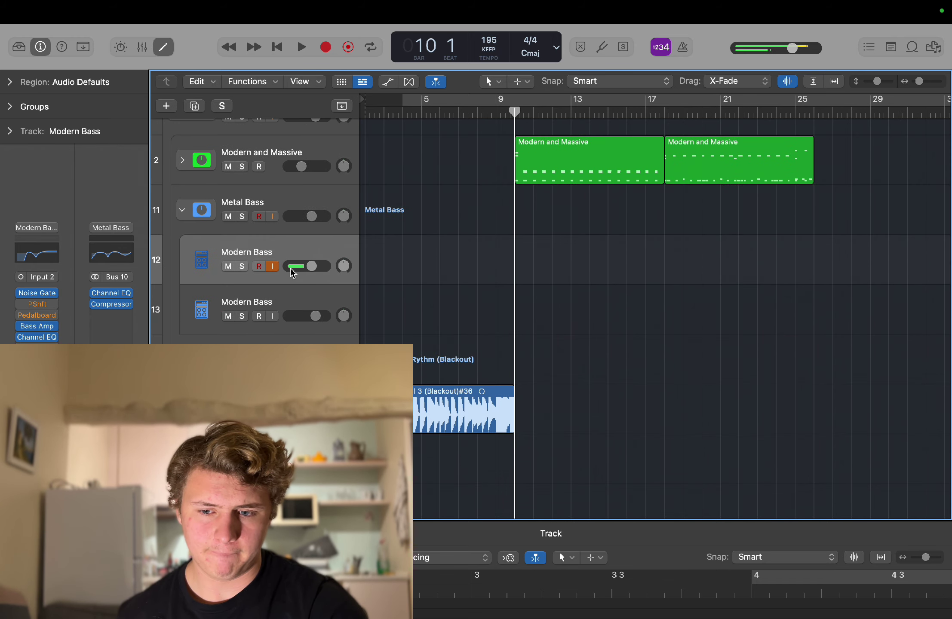
scroll(292, 261, "up", 3)
scroll(290, 261, "down", 10)
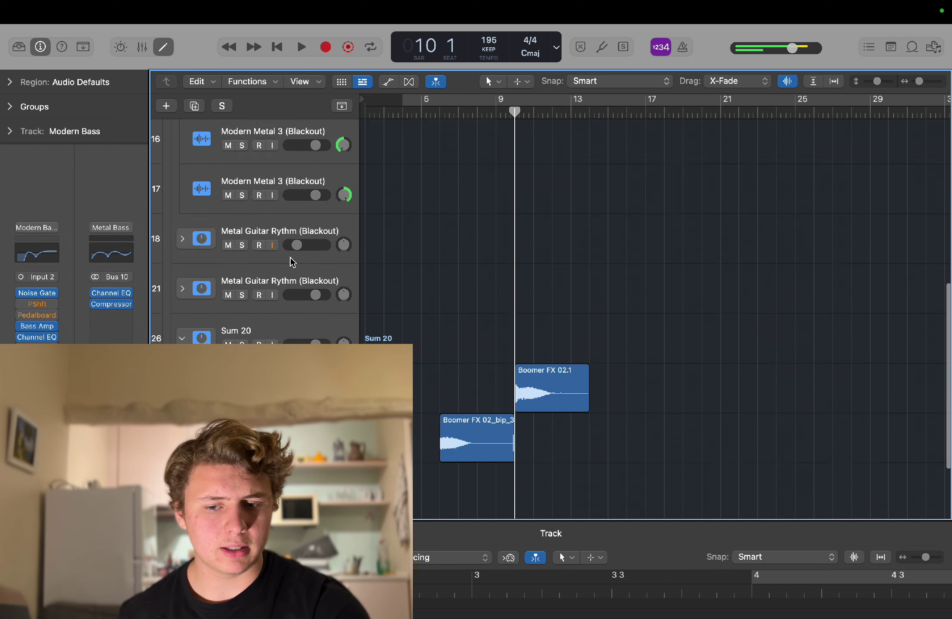
scroll(275, 241, "up", 10)
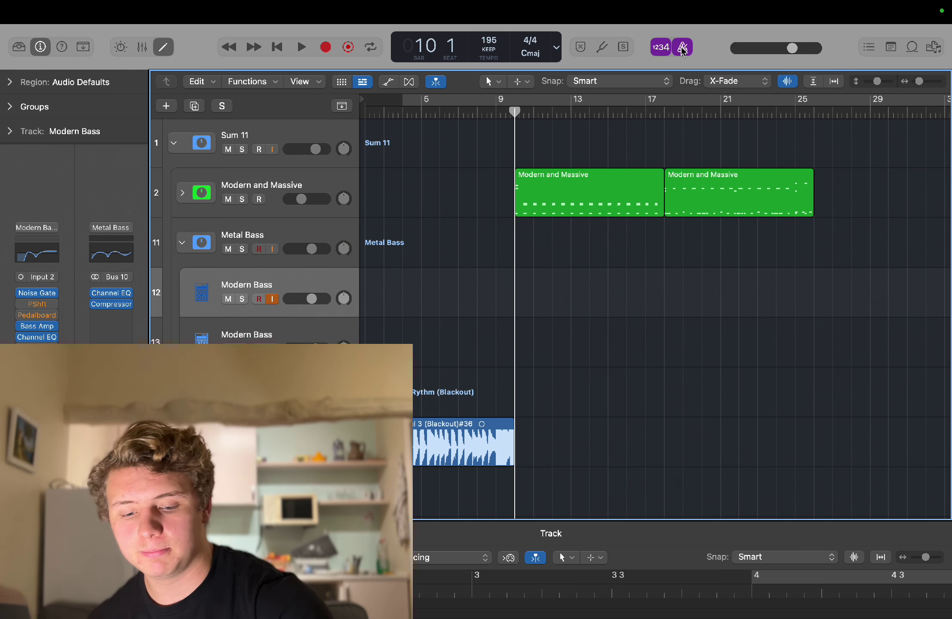
Record a bass take, then trim the region's end to the playhead at bar 18.
key("r")
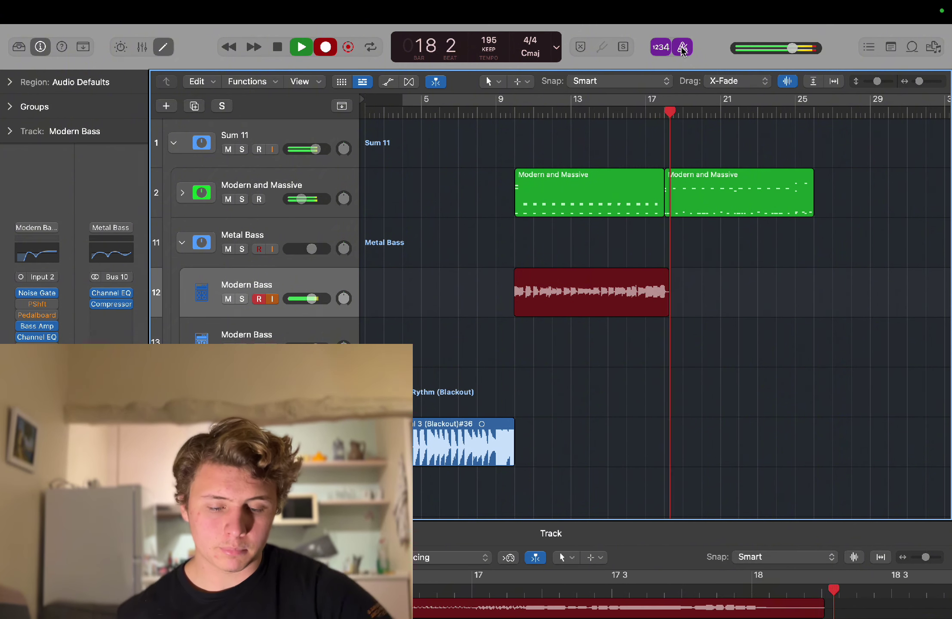
key("space")
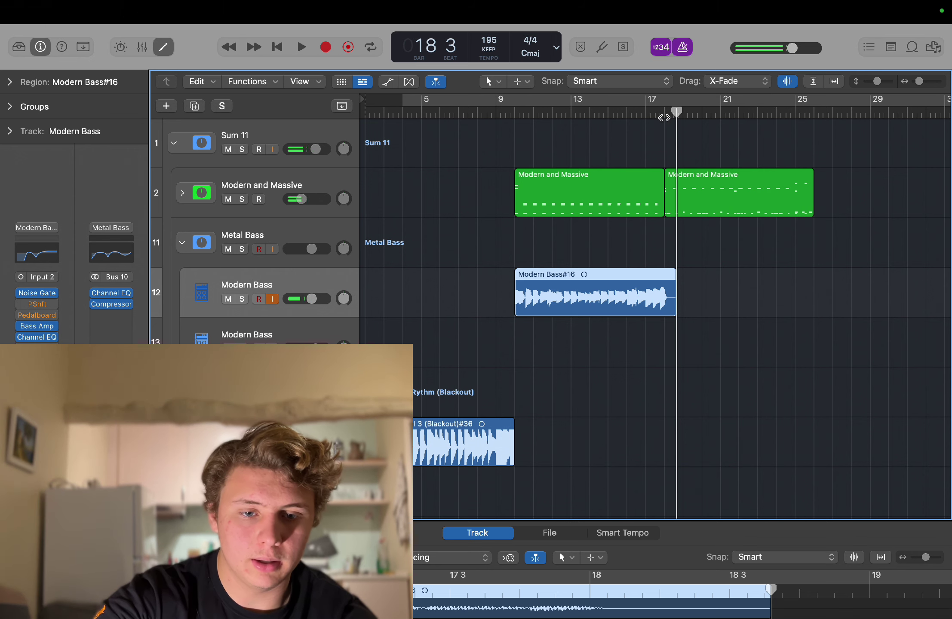
left_click(663, 115)
key("alt+bracketright")
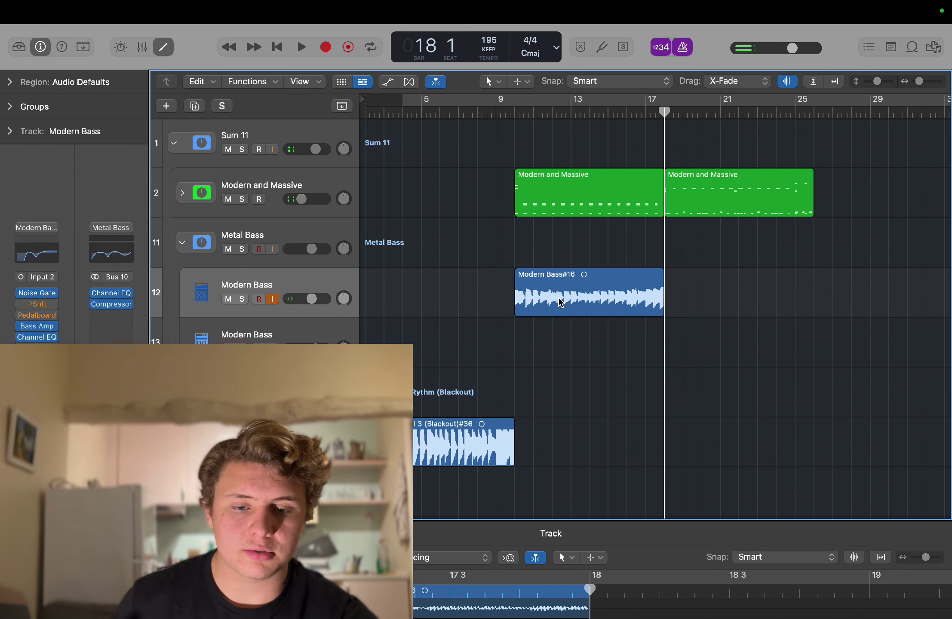
Set the Modern Bass#16 region's quantize to 1/16 Note.
left_click(10, 82)
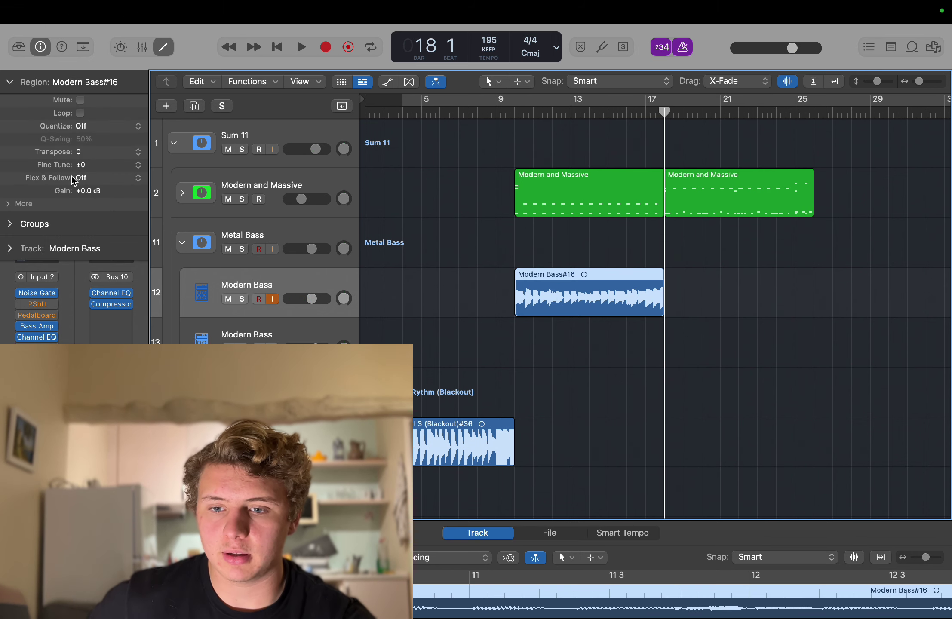
left_click(89, 127)
left_click(105, 190)
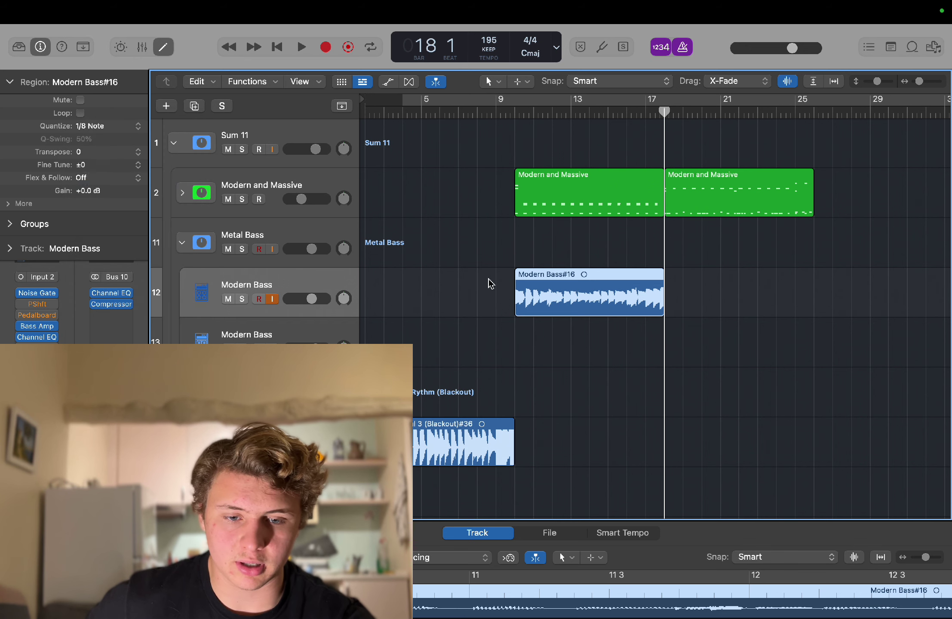
left_click(92, 134)
left_click(94, 150)
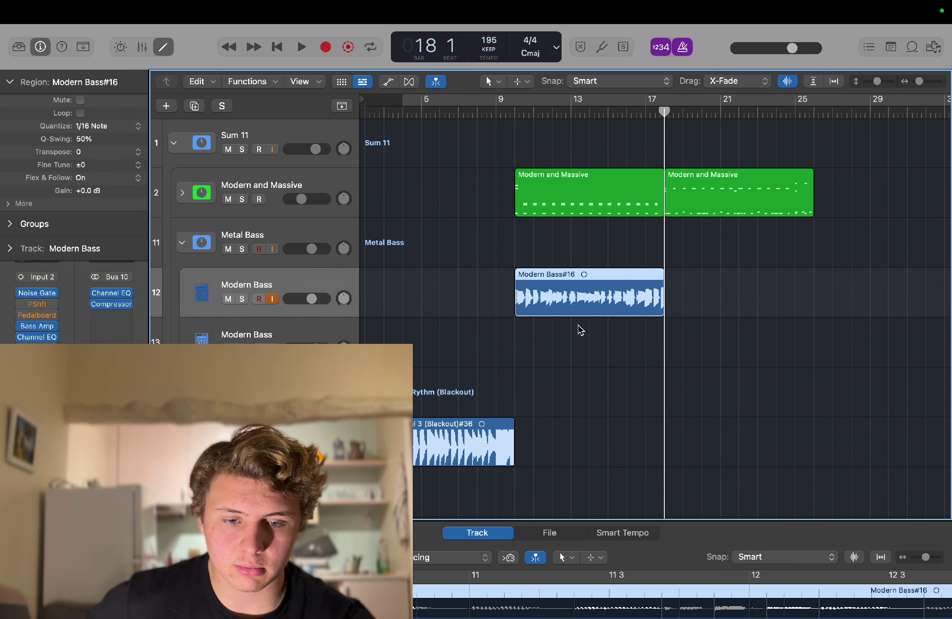
left_click(580, 331)
left_click(555, 297)
Turn off input monitoring, copy the bass take onto the second Modern Bass track, and solo-play the stack.
left_click(517, 115)
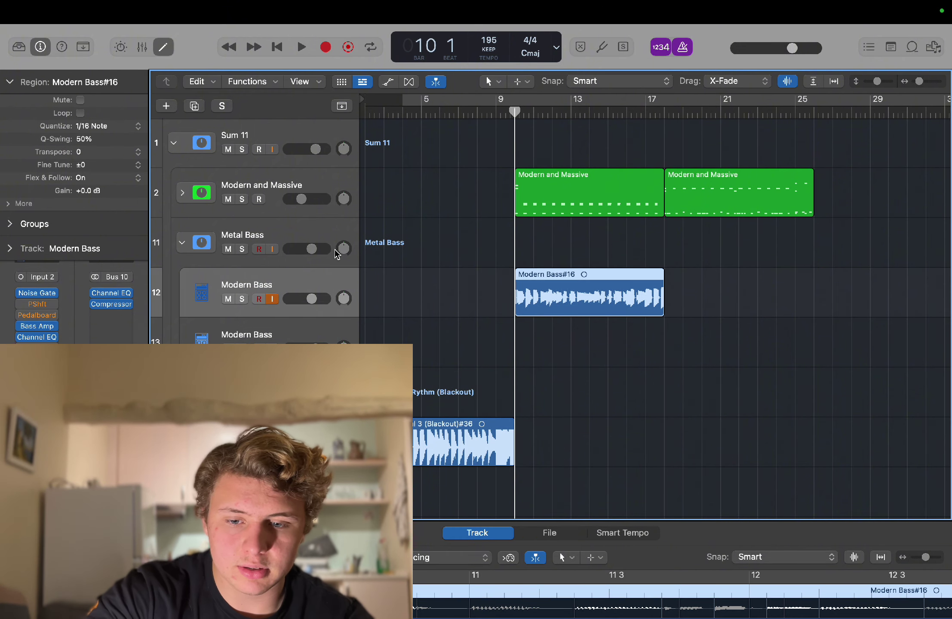
left_click(270, 299)
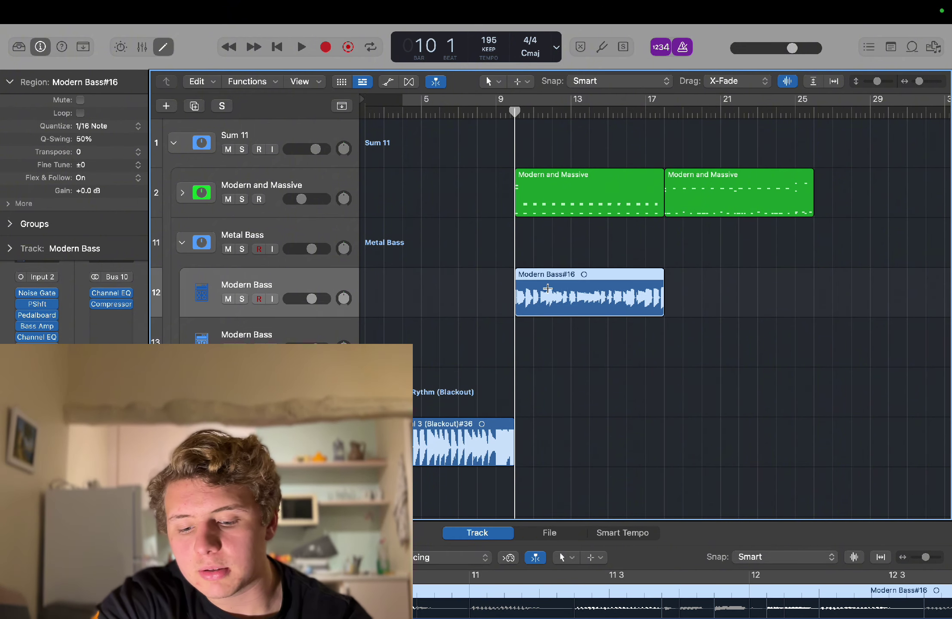
left_click(493, 276)
left_click_drag(554, 296, 554, 344)
key("ctrl+s")
key("space")
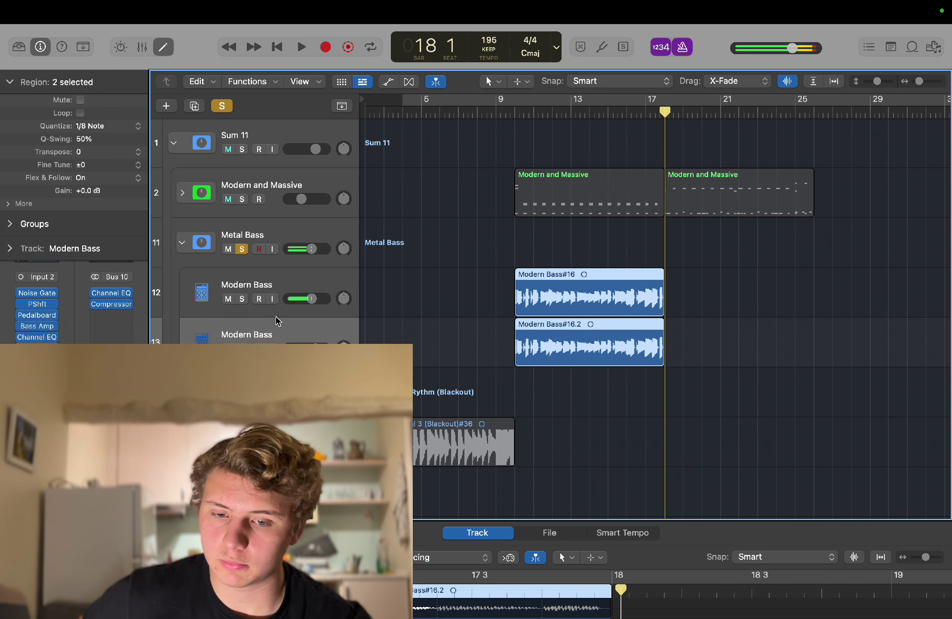
Unsolo the Metal Bass stack, collapse the region settings and play the riff from bar 10.
left_click(235, 249)
scroll(567, 353, "down", 2)
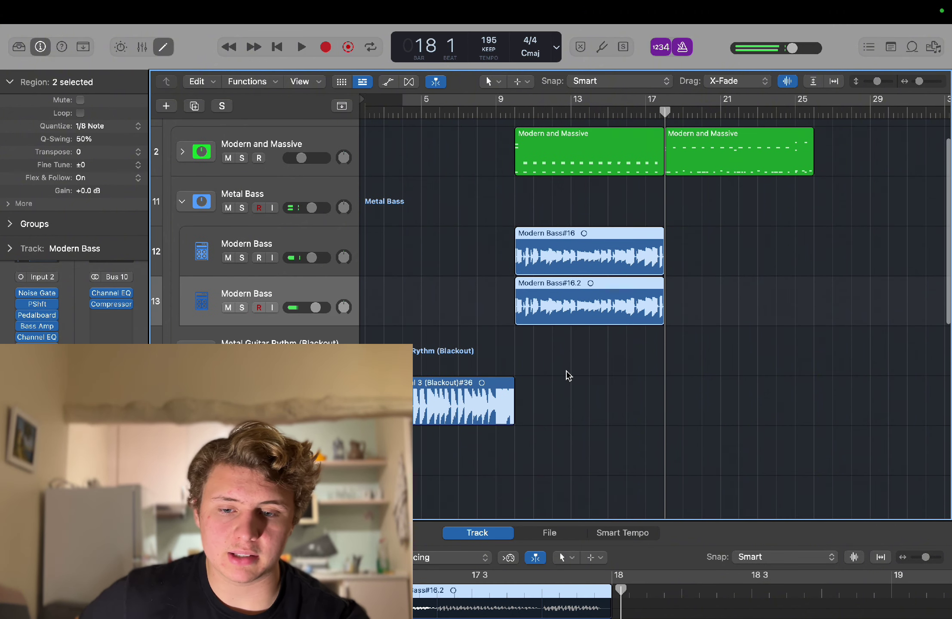
left_click(567, 376)
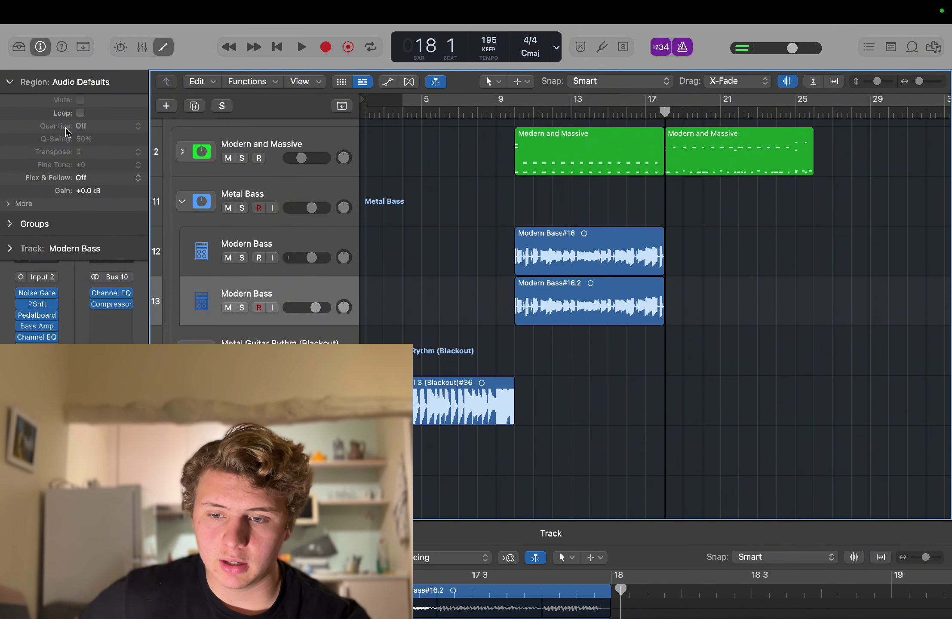
left_click(6, 82)
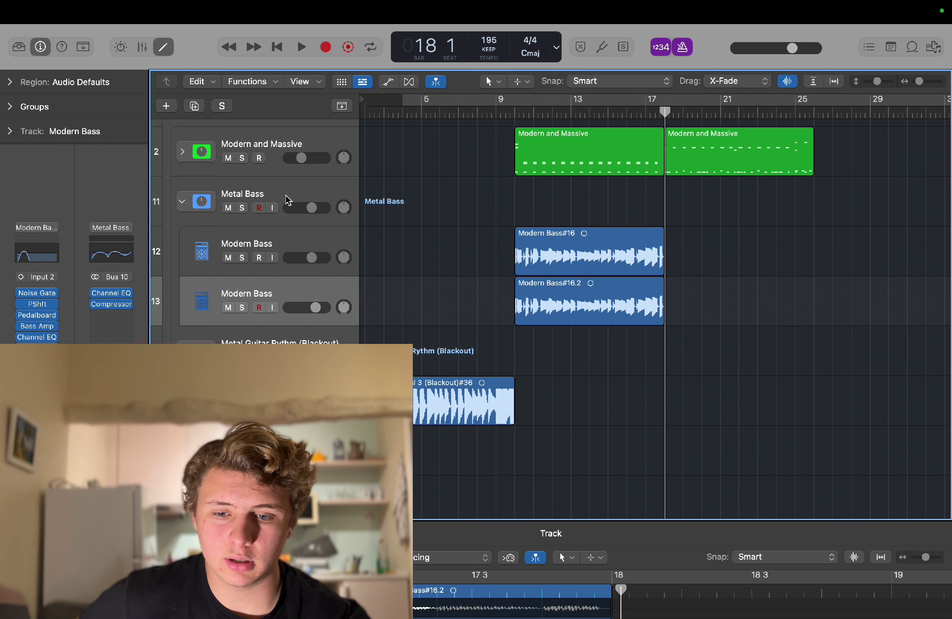
left_click(275, 200)
left_click(512, 114)
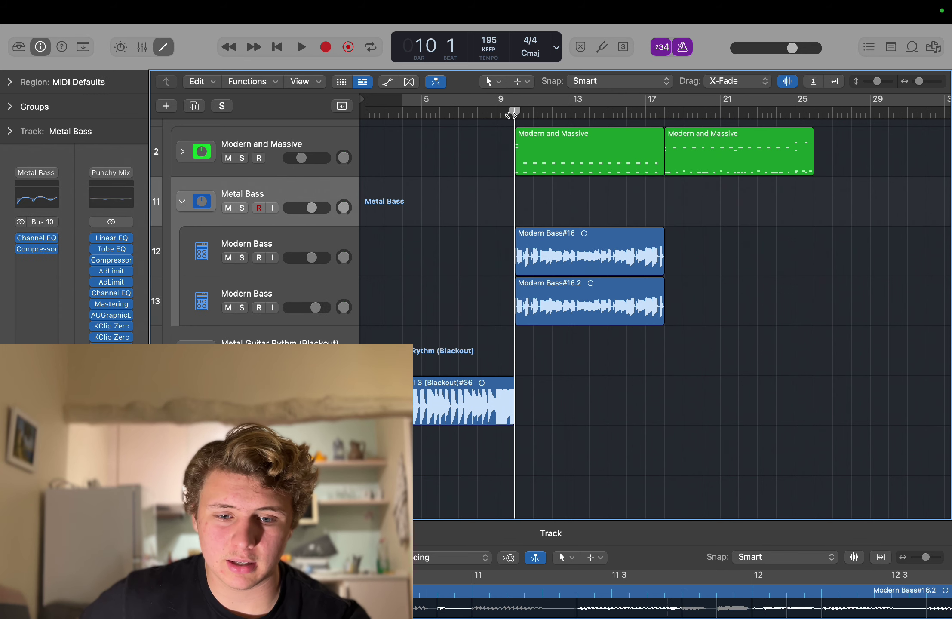
key("space")
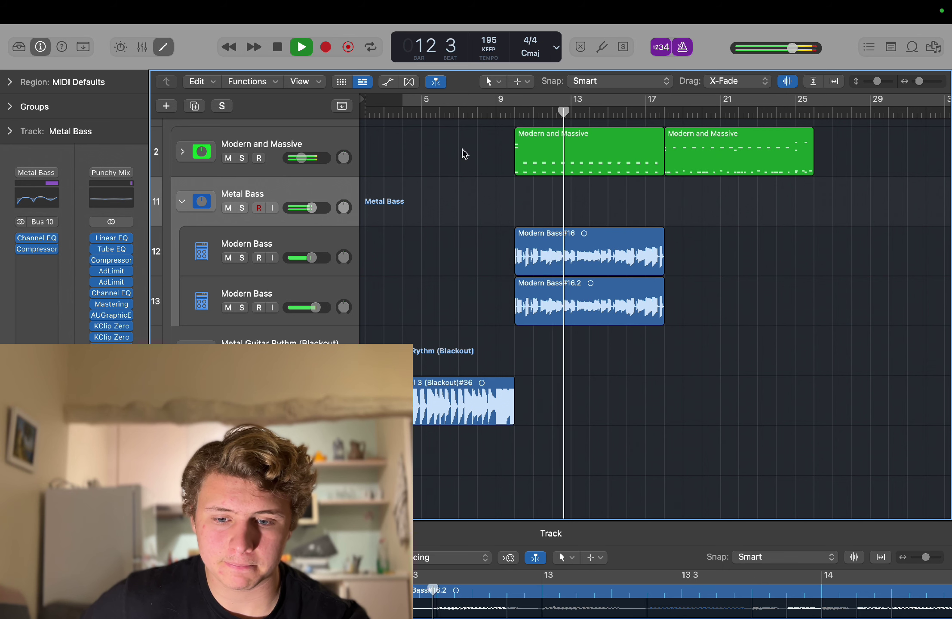
Audition the second Modern Bass track solo and open its Channel EQ.
left_click(216, 292)
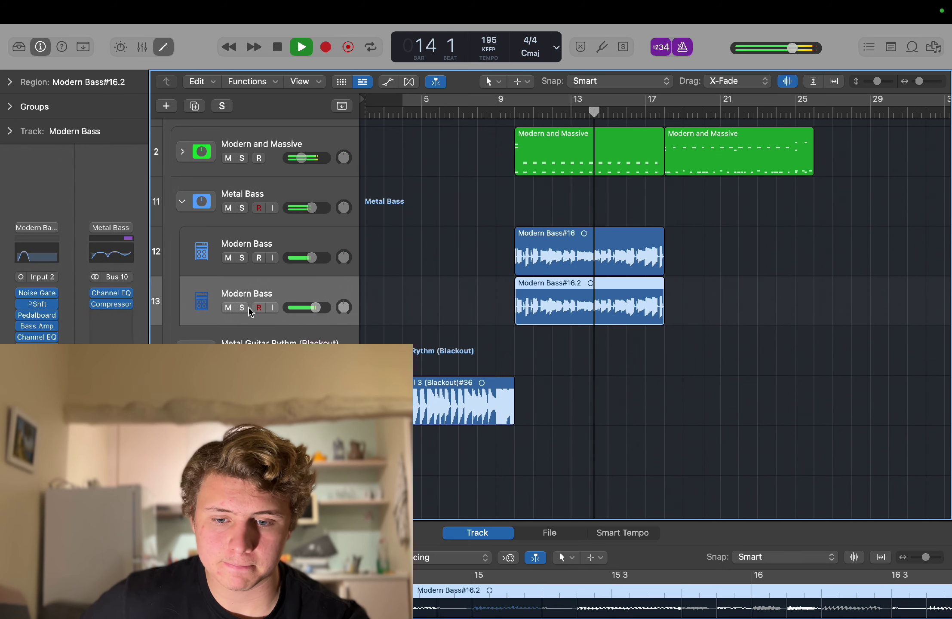
left_click(242, 308)
left_click(244, 308)
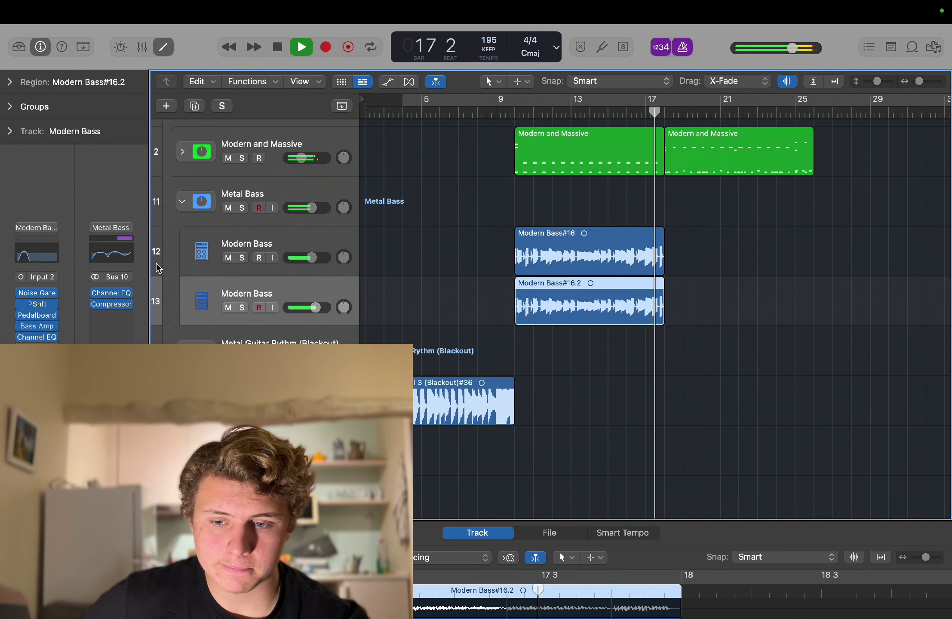
left_click(47, 258)
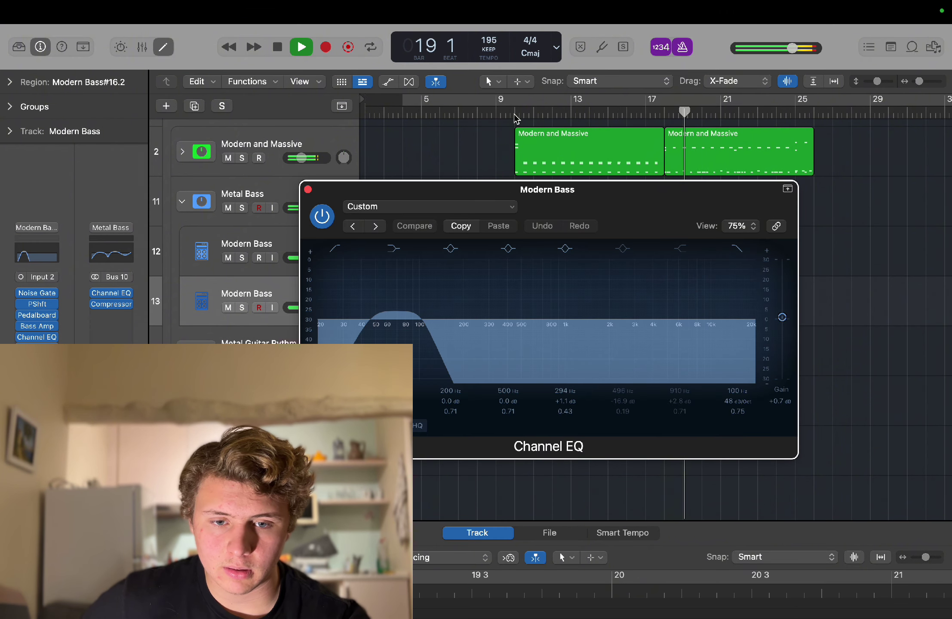
key("space")
Delete the Modern Metal 3 (Blackout)#36 region and cue the Metal Guitar Rythm track at bar 10.
left_click(308, 189)
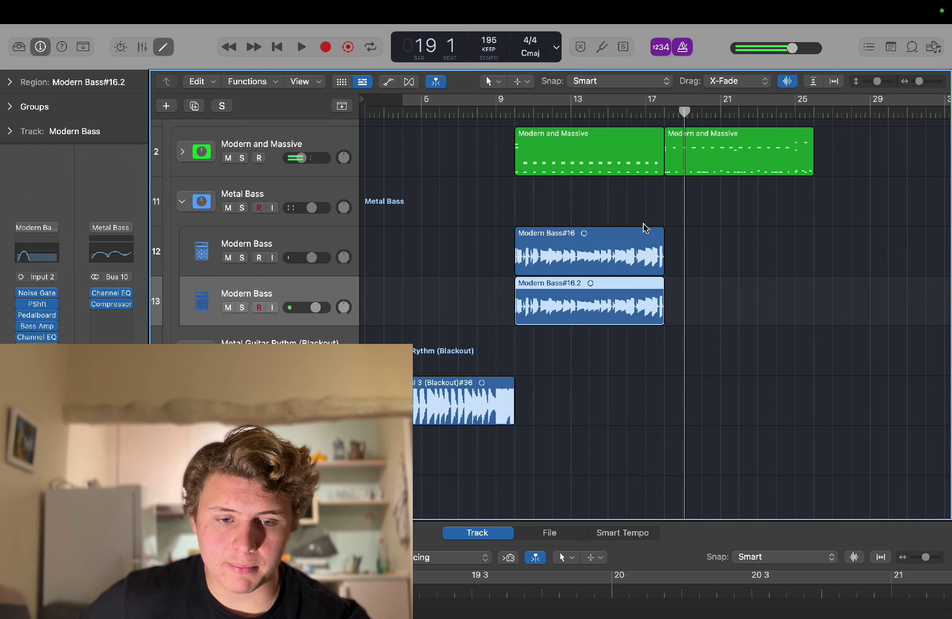
left_click(635, 225)
scroll(431, 372, "down", 3)
left_click(435, 326)
key("Delete")
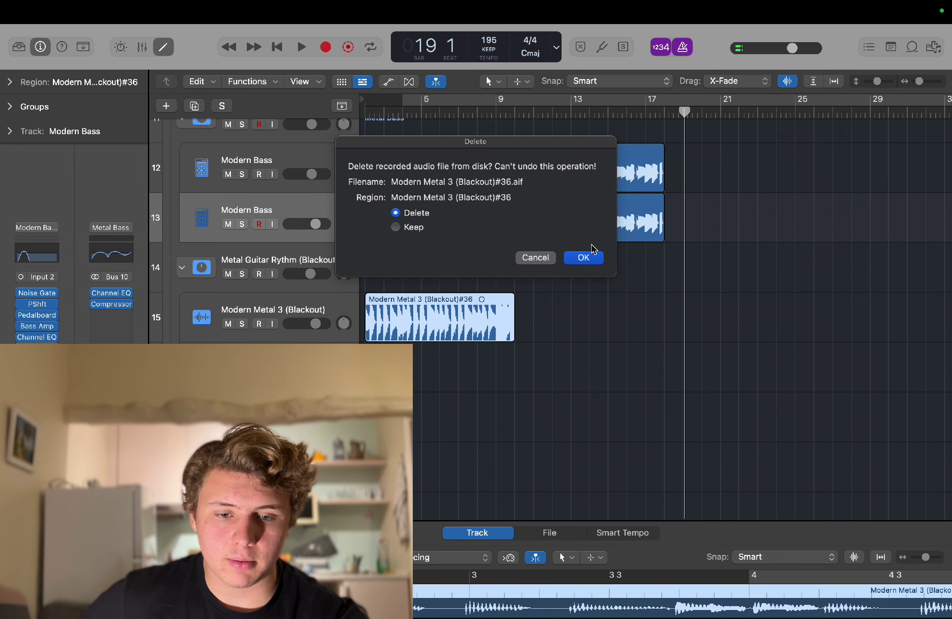
left_click(584, 257)
key("Down")
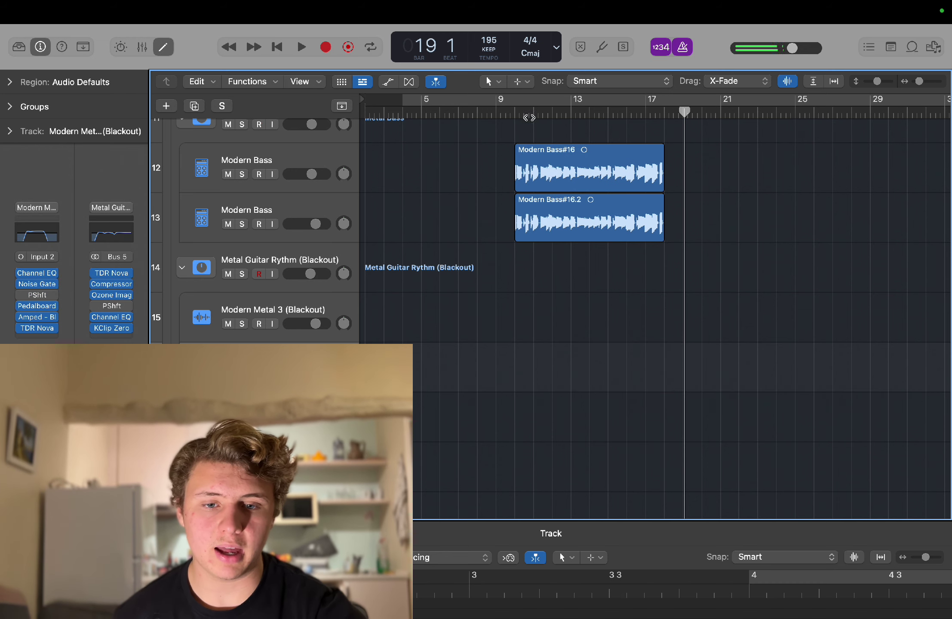
left_click(517, 113)
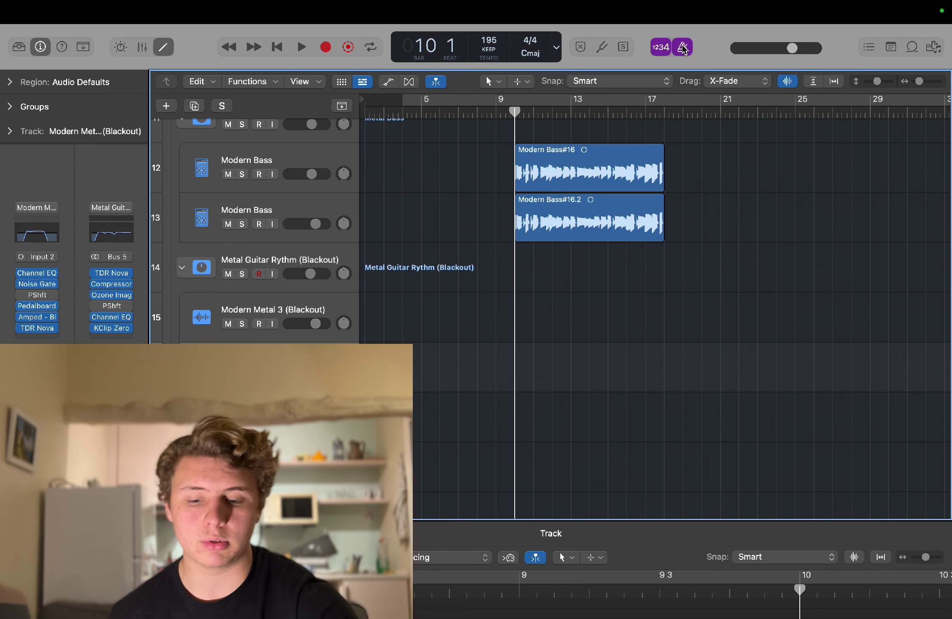
Record a rhythm guitar take on Metal Guitar Rythm (Blackout) from bar 10.
key("r")
key("space")
key("r")
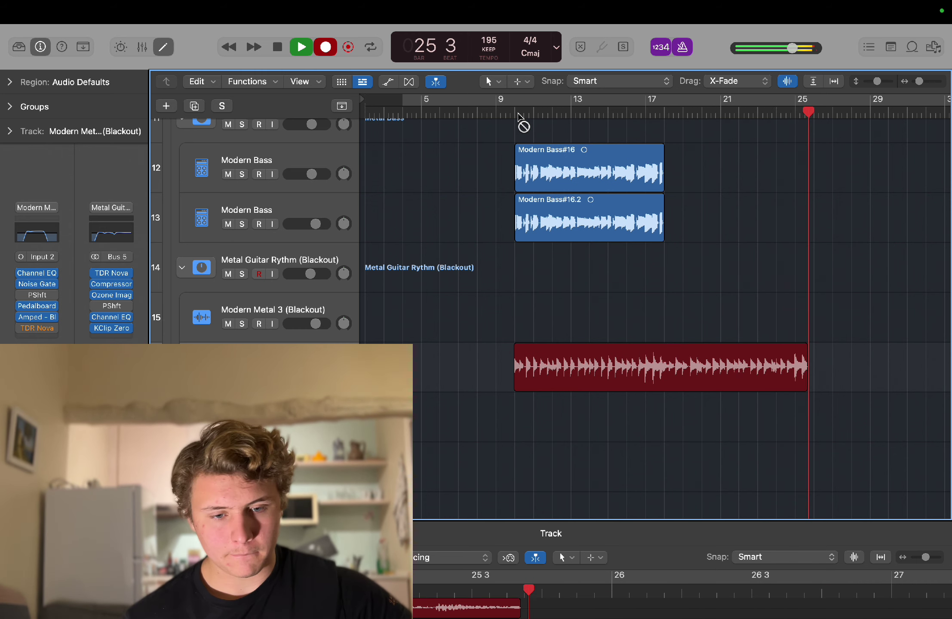
key("space")
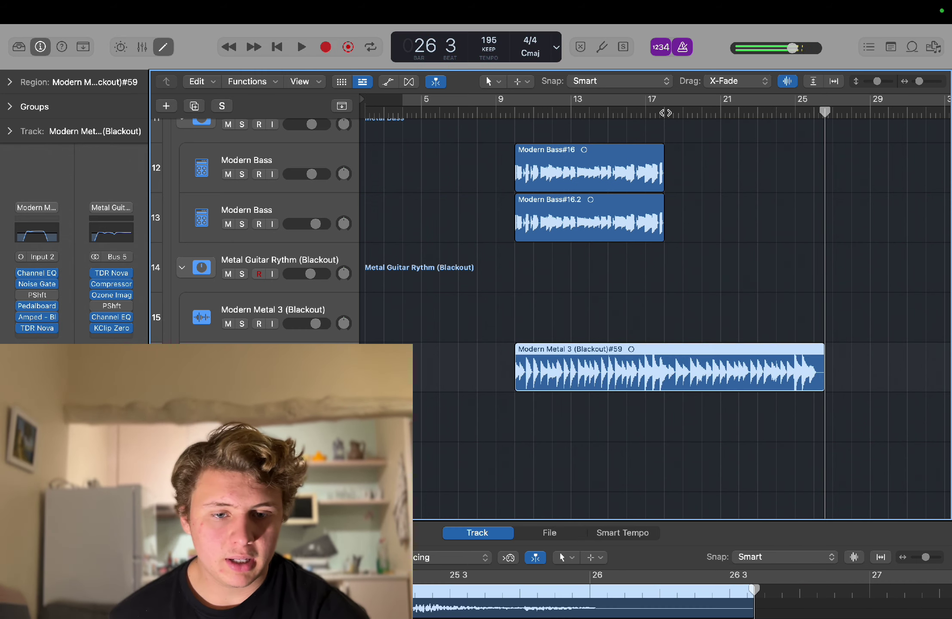
Split the take at bar 18, stack the second half below at bar 10, trim to bar 18.
left_click(664, 113)
key("super+t")
left_click(738, 372)
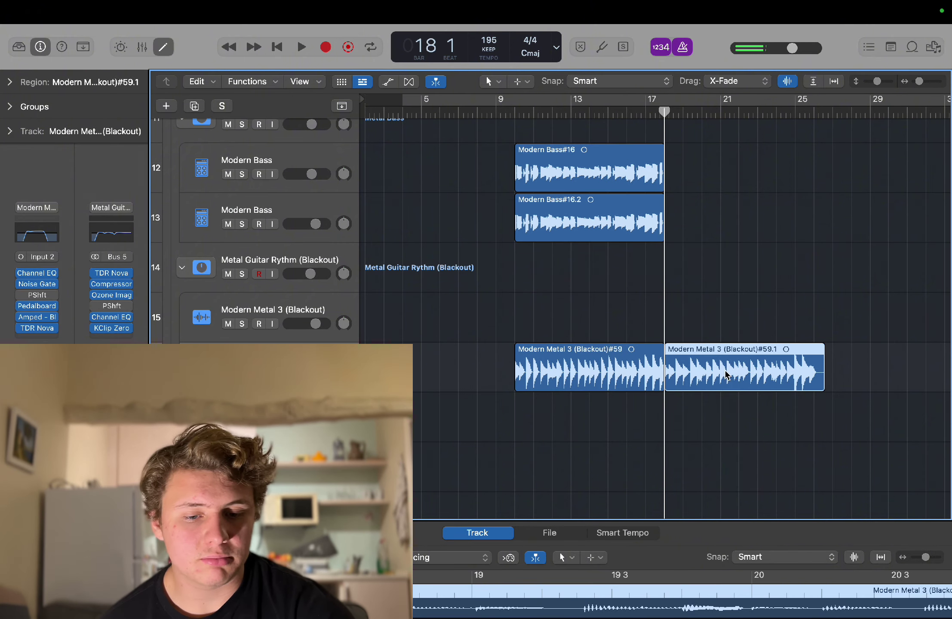
left_click_drag(704, 381, 554, 431)
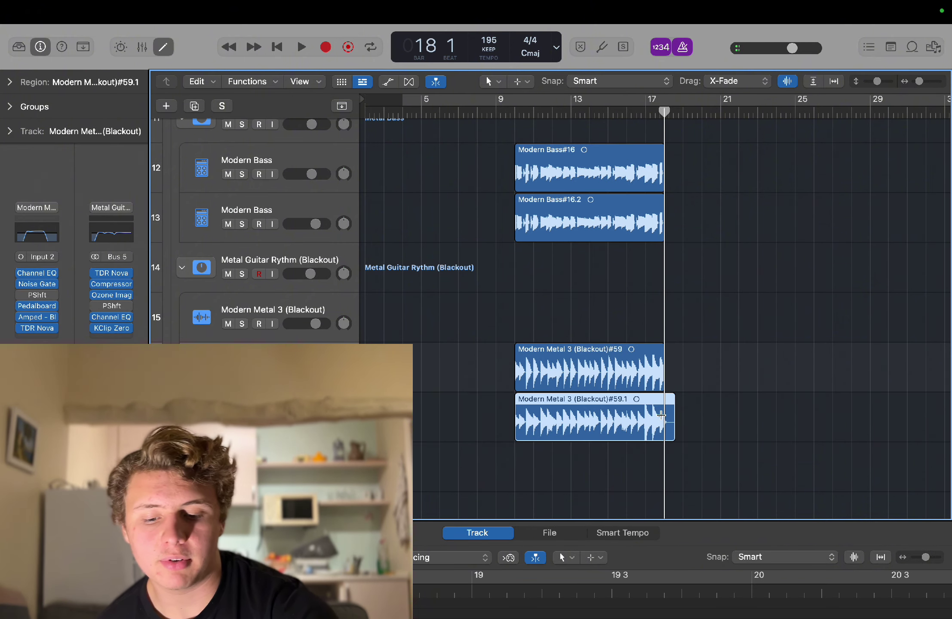
left_click_drag(661, 415, 662, 415)
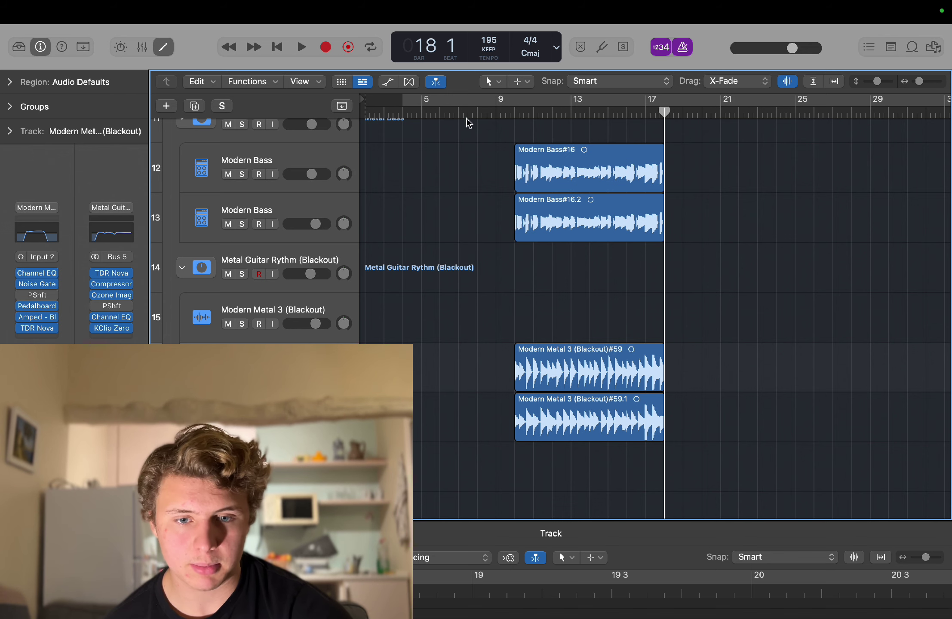
Play the doubled rhythm guitars from bar 9 and select both takes.
left_click(498, 113)
key("space")
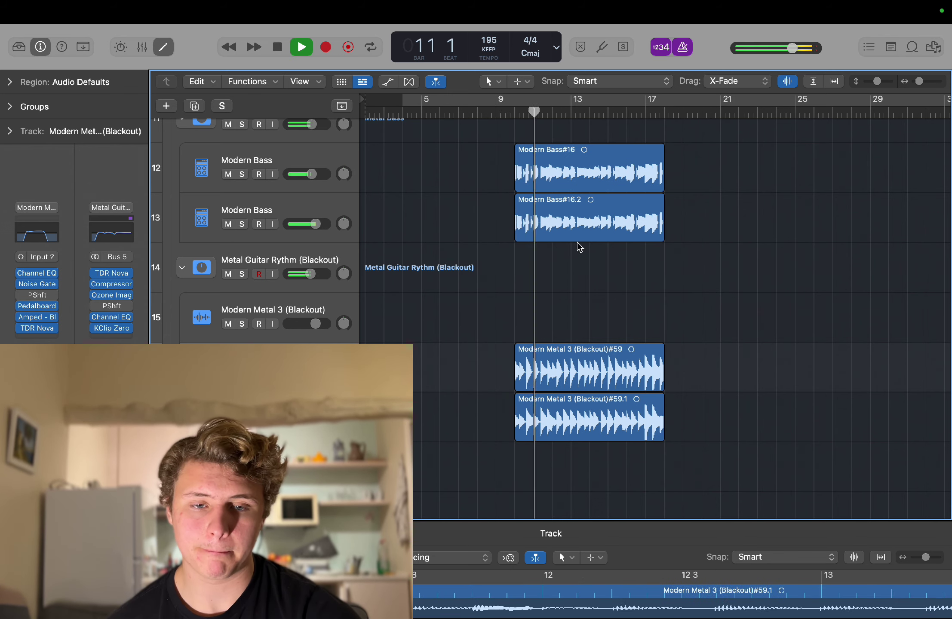
left_click_drag(501, 339, 548, 413)
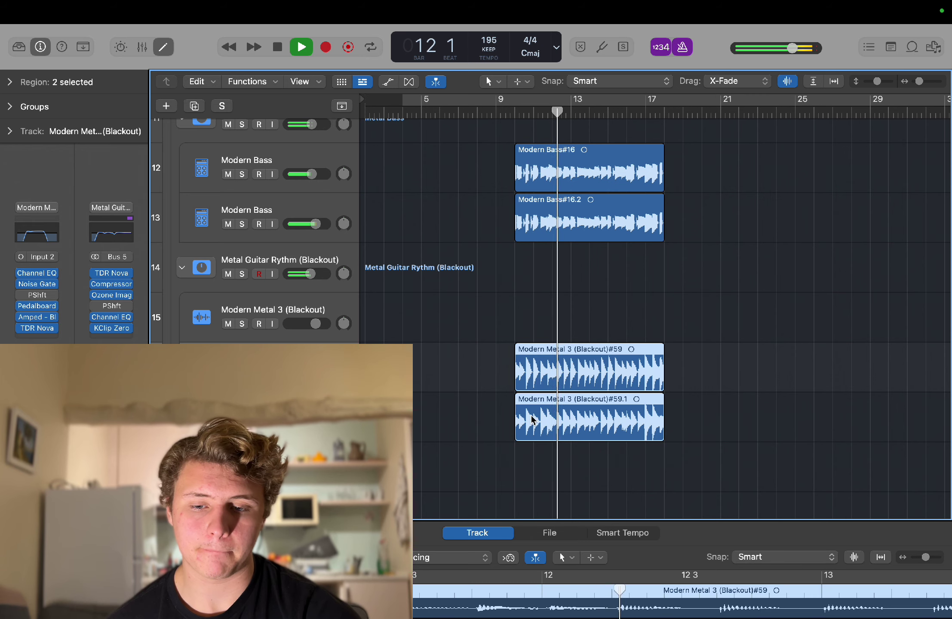
left_click(10, 131)
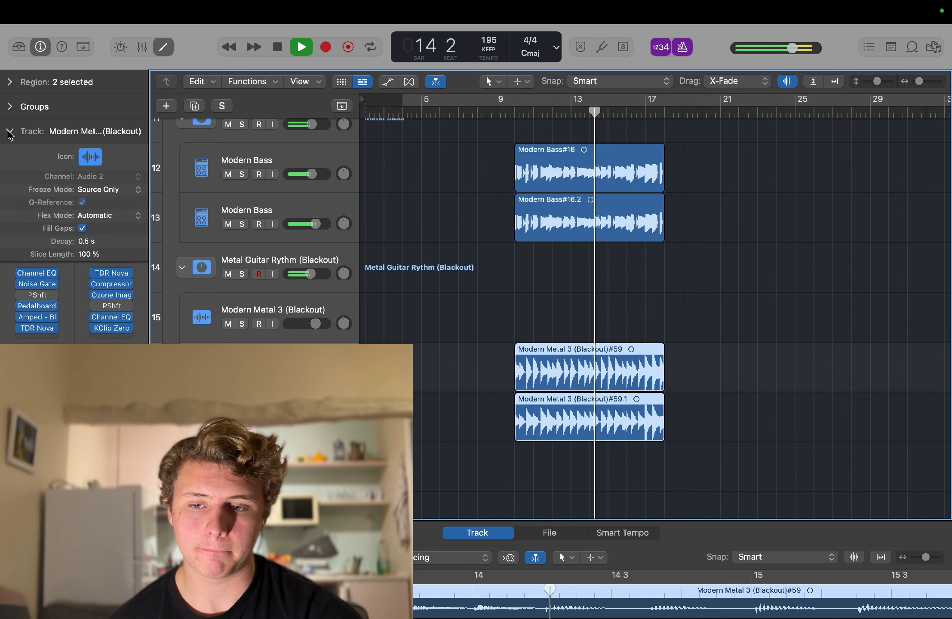
left_click(9, 131)
Set both rhythm takes' region quantize to 1/8 Note and stop playback.
left_click(8, 81)
left_click(90, 129)
left_click(90, 142)
left_click(92, 126)
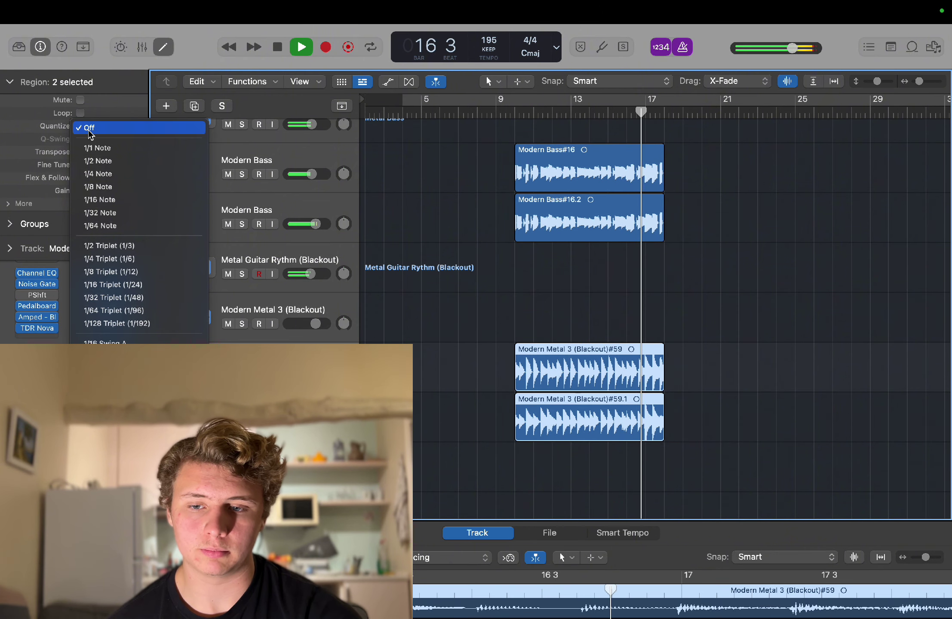
left_click(97, 186)
key("space")
Select the Modern Metal 3 (Blackout)#59 take, move the playhead to bar 2, and check the track 18 stack.
left_click(505, 125)
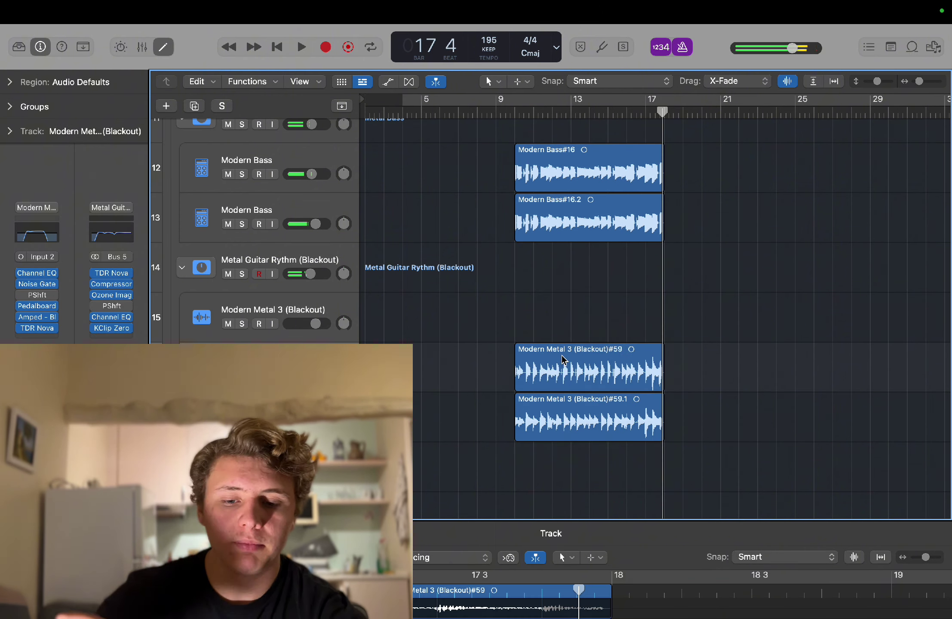
left_click(560, 369)
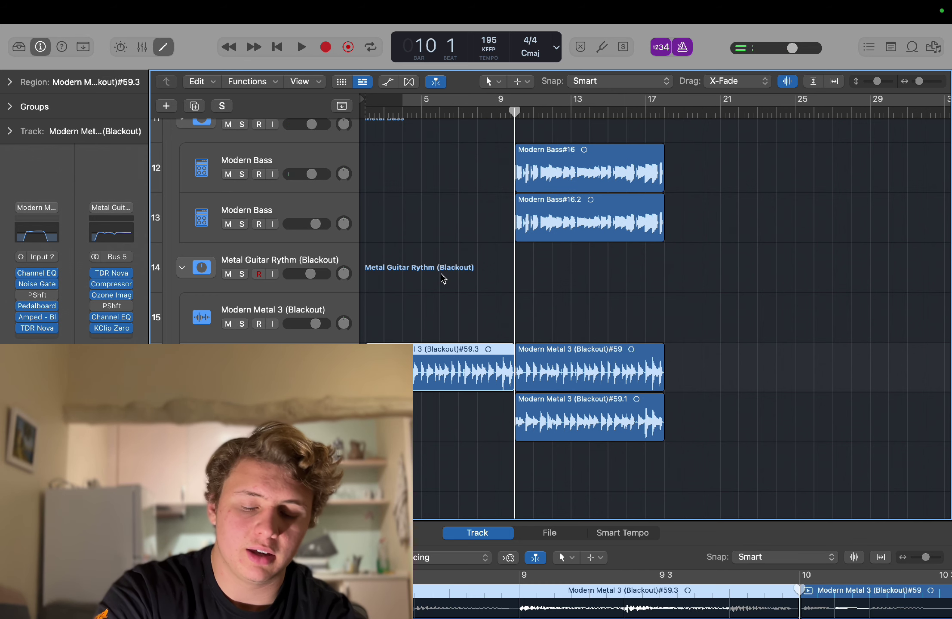
scroll(443, 278, "down", 5)
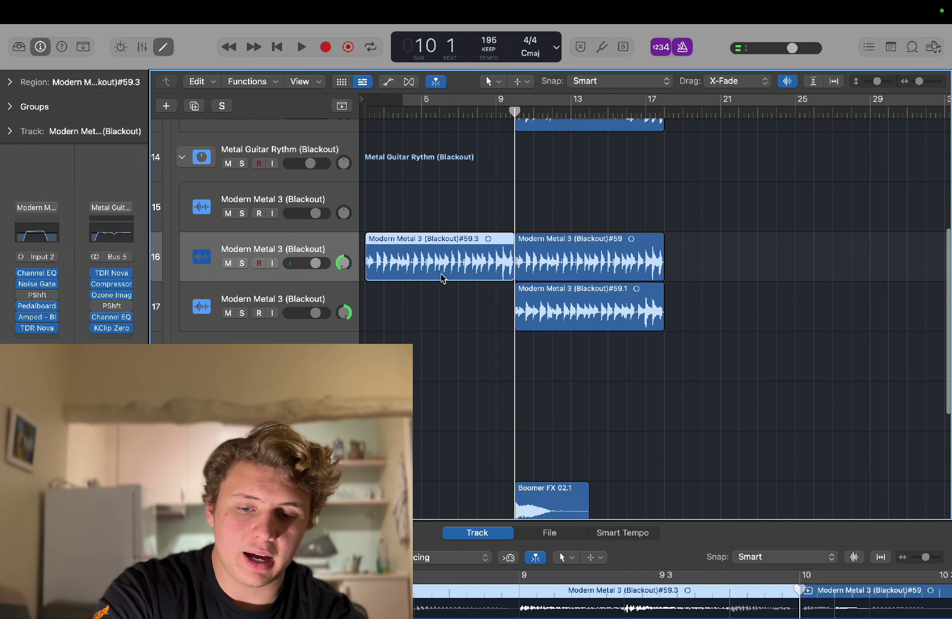
left_click(365, 111)
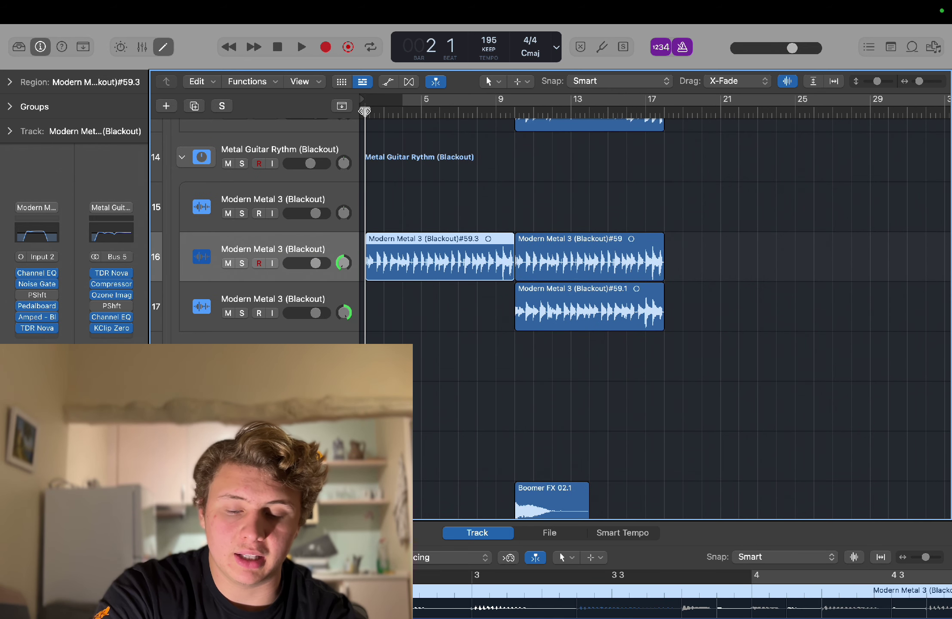
scroll(365, 121, "down", 2)
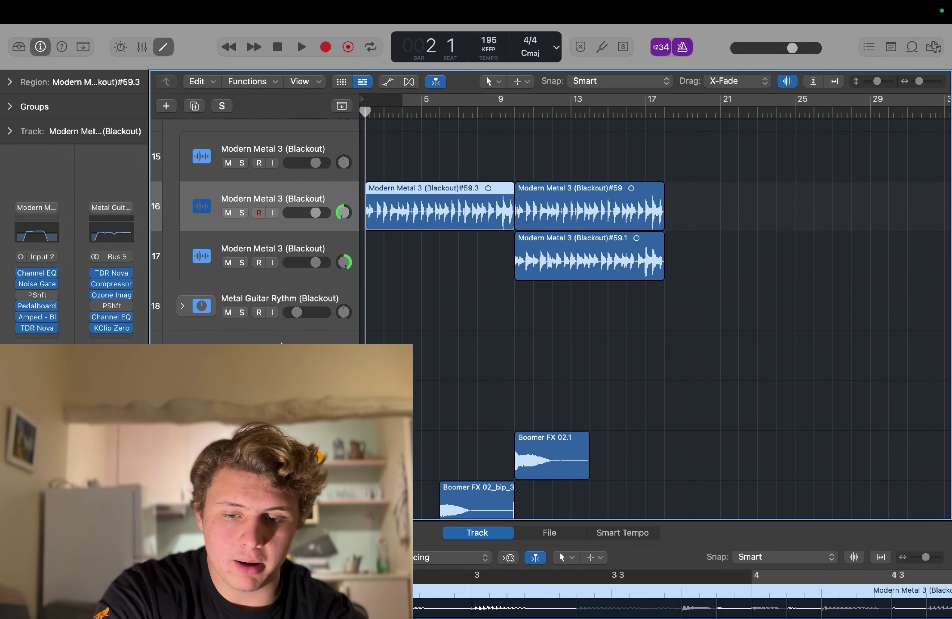
left_click(181, 306)
left_click(180, 307)
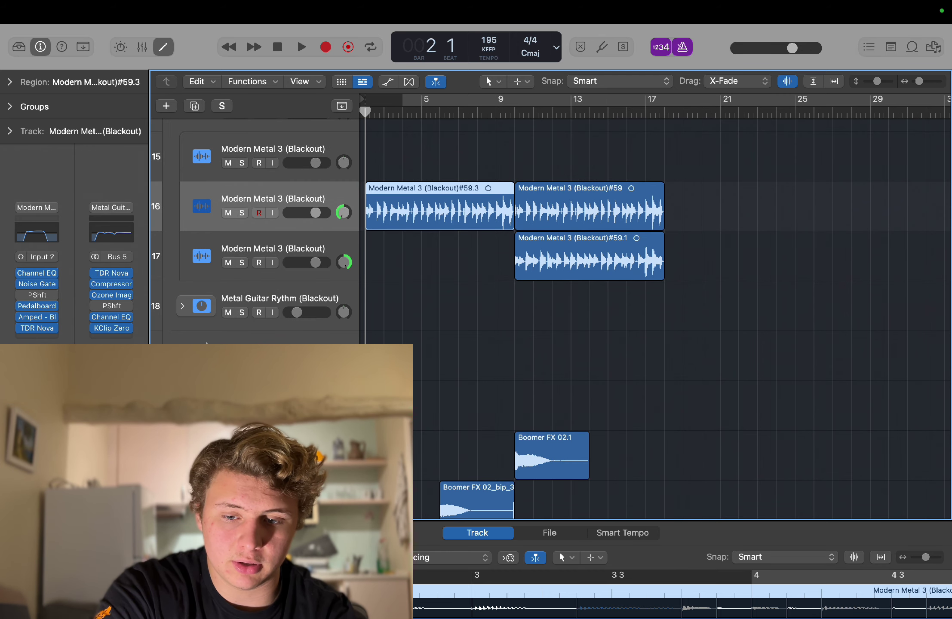
scroll(516, 232, "down", 3)
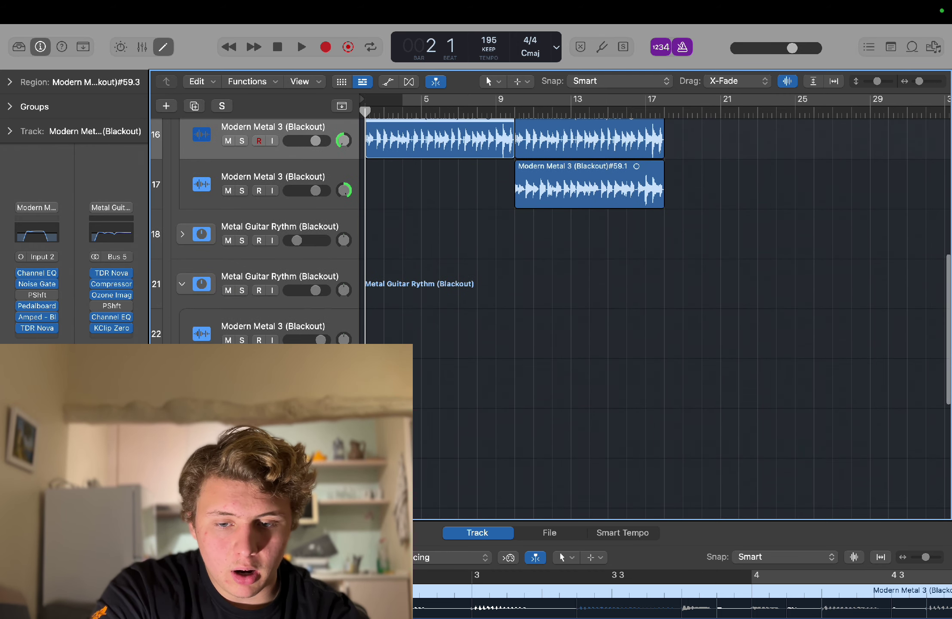
scroll(516, 232, "down", 1)
scroll(516, 232, "up", 1)
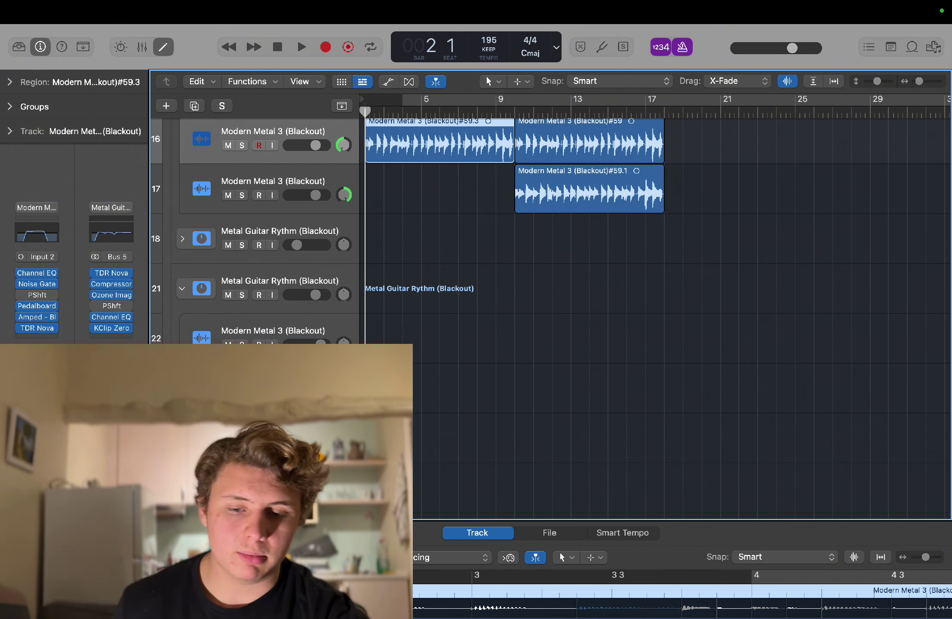
Record two lead guitar takes from bar 9, then select both and place the playhead at bar 18.
key("r")
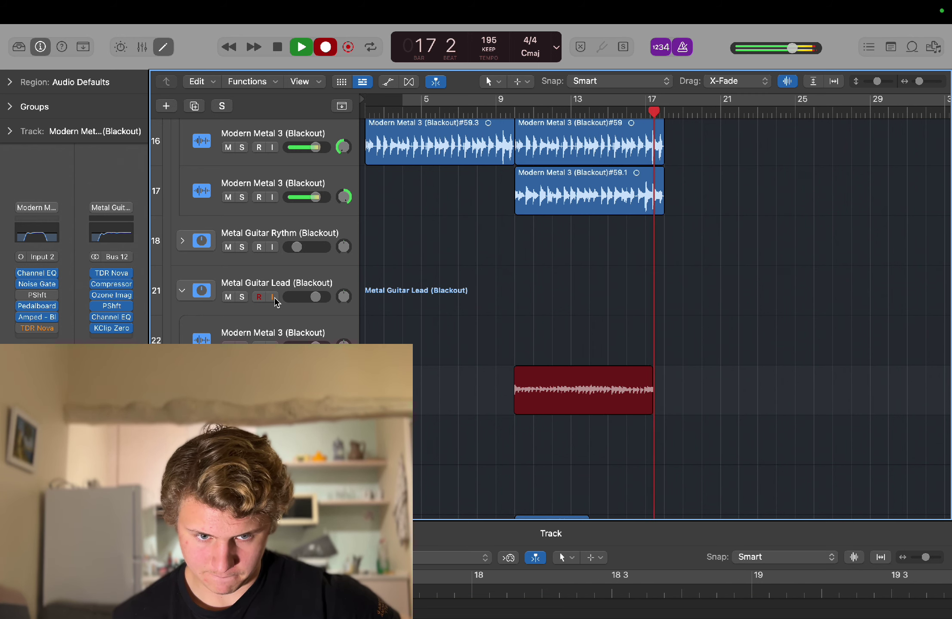
key("space")
key("Return")
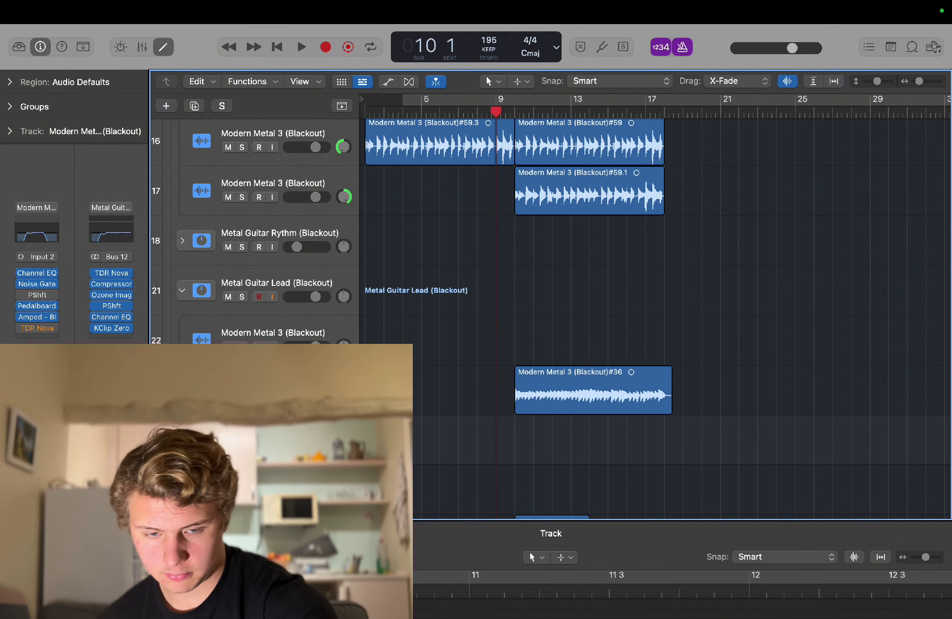
key("r")
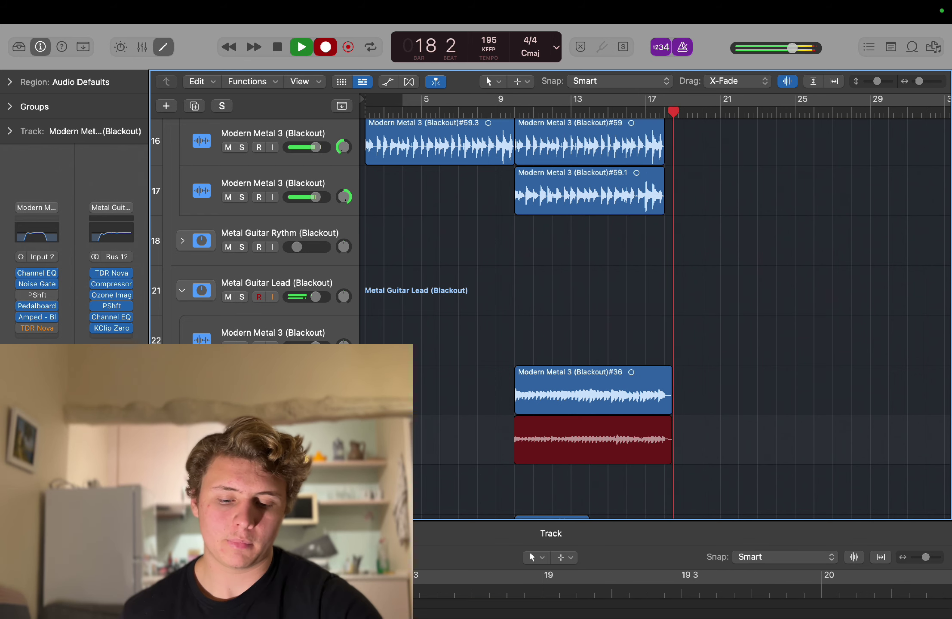
key("space")
left_click_drag(674, 294, 634, 424)
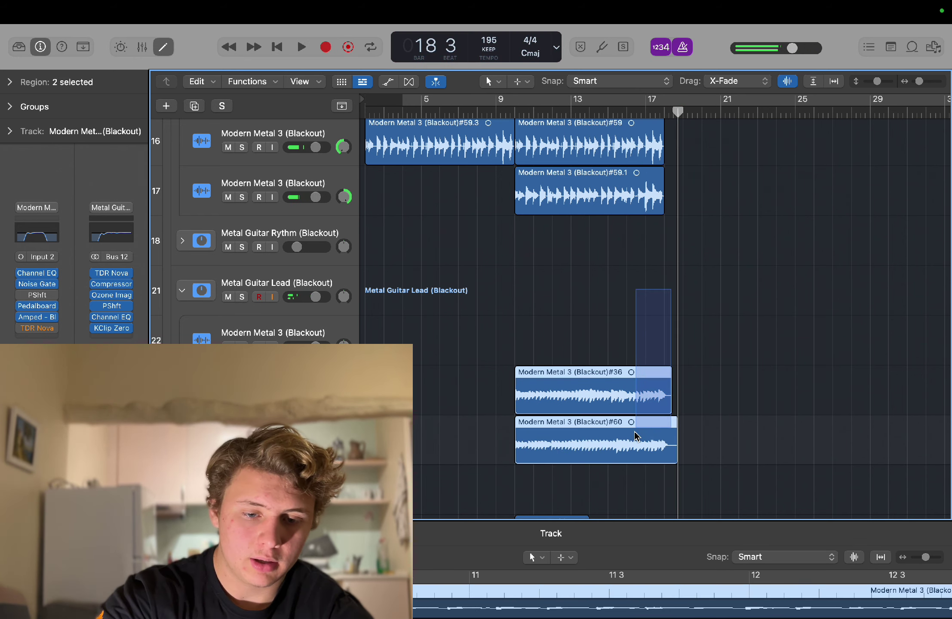
left_click(668, 114)
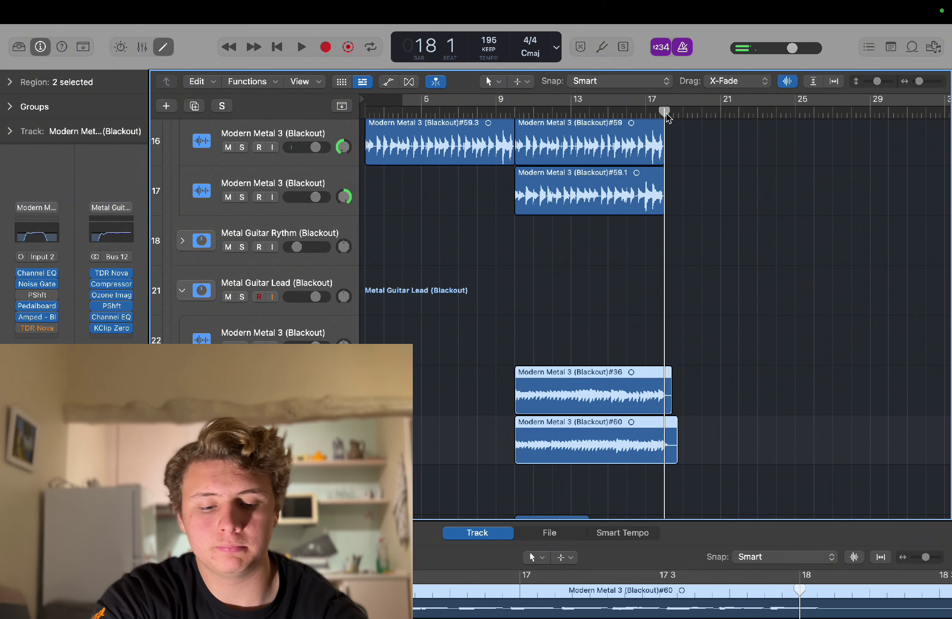
Cut the lead takes at bar 18 and delete the tails past it.
key("super+t")
key("Delete")
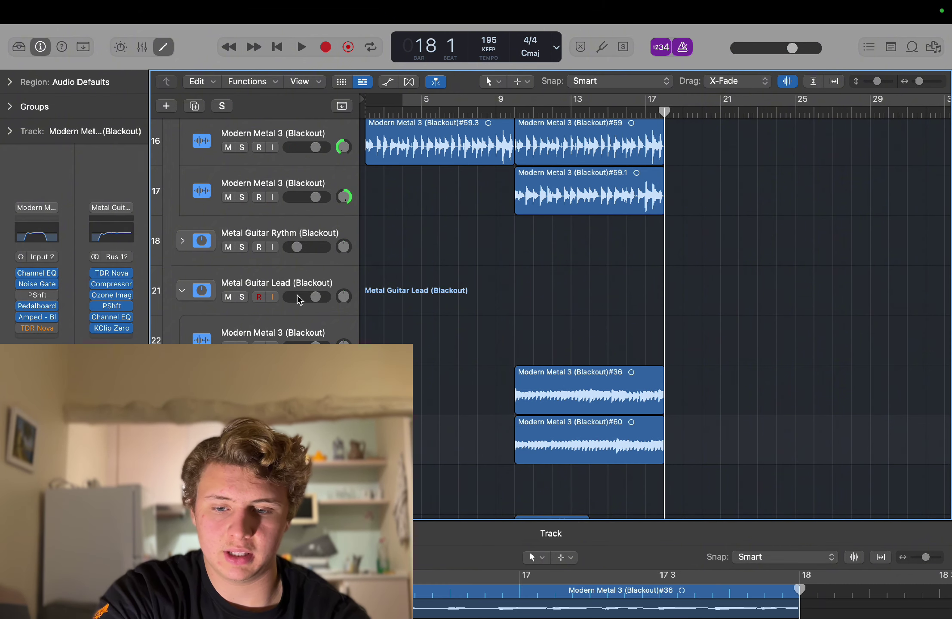
left_click(292, 278)
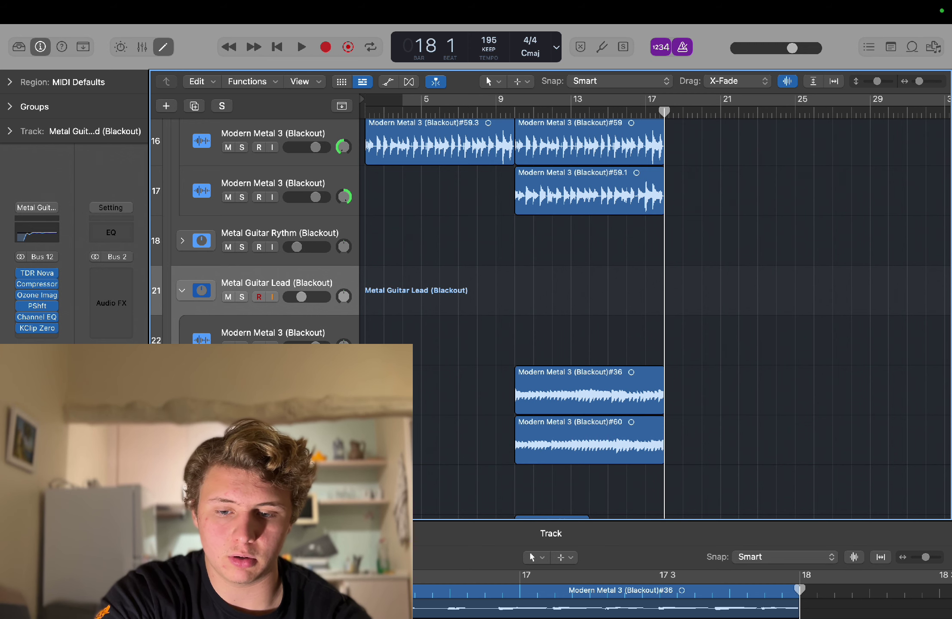
Repeat the bass and guitar regions into bars 18–25.
scroll(523, 103, "down", 2)
left_click_drag(574, 111, 581, 111)
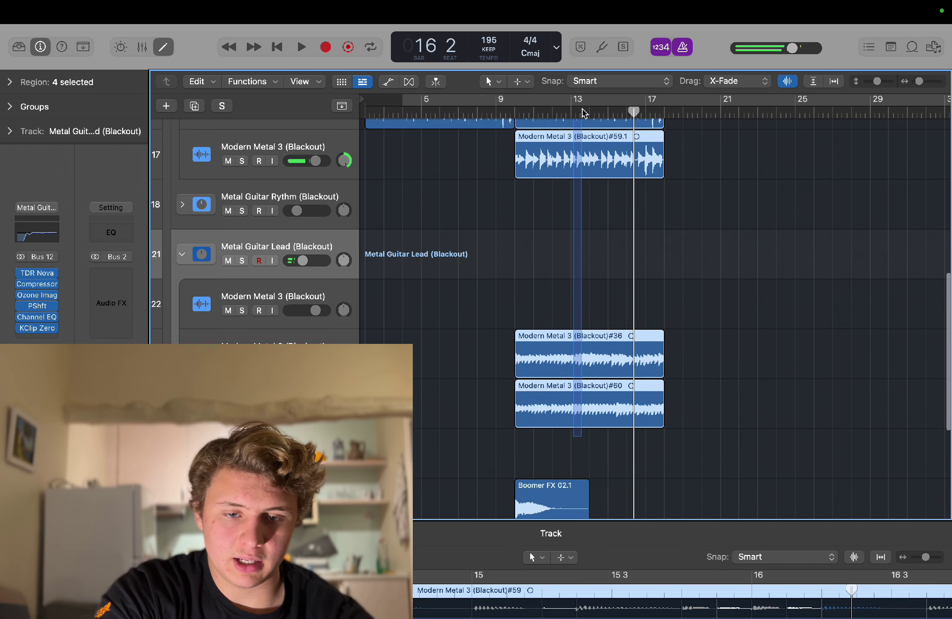
scroll(582, 108, "up", 5)
scroll(585, 125, "up", 3)
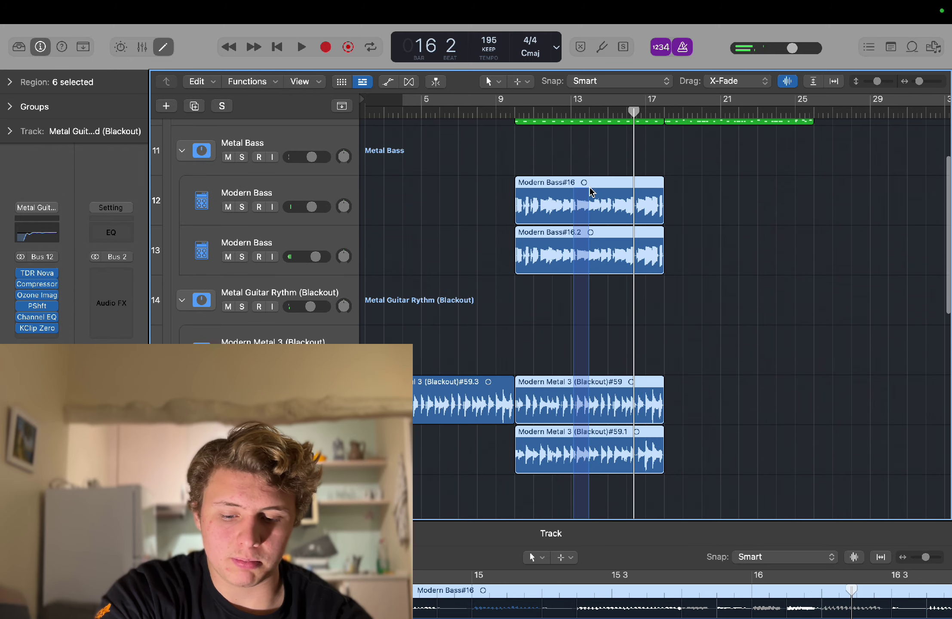
key("super+r")
Repeat the two Boomer FX regions and play back the extended riff.
scroll(589, 301, "down", 8)
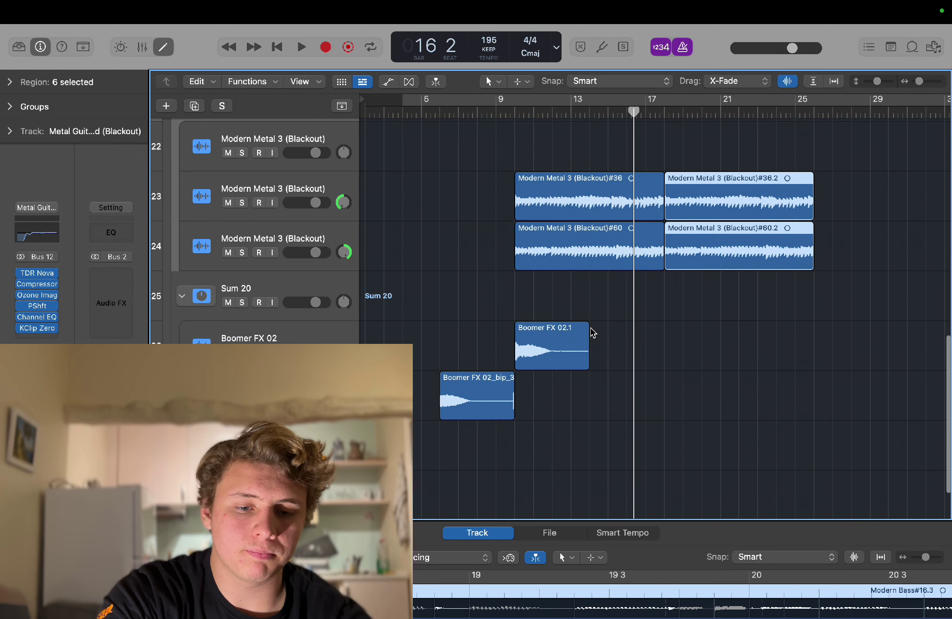
left_click(553, 419)
left_click_drag(473, 457, 544, 341)
key("super+r")
scroll(559, 326, "up", 2)
key("space")
Repeat all parts spanning bars 18–25 after bar 25, then shrink the track heights.
left_click_drag(733, 65, 752, 138)
key("super+r")
scroll(730, 232, "down", 5)
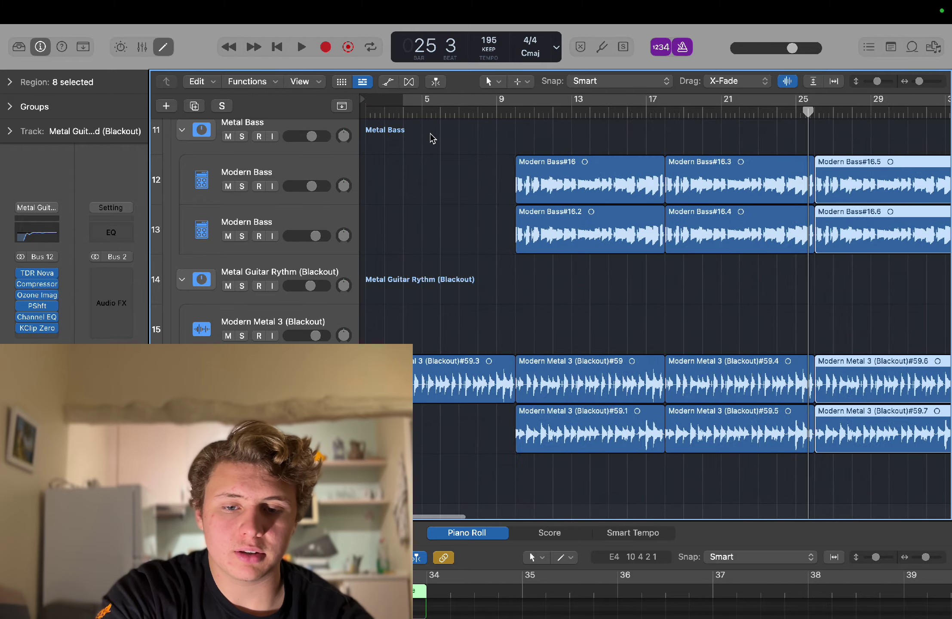
left_click(421, 122)
scroll(490, 215, "down", 5)
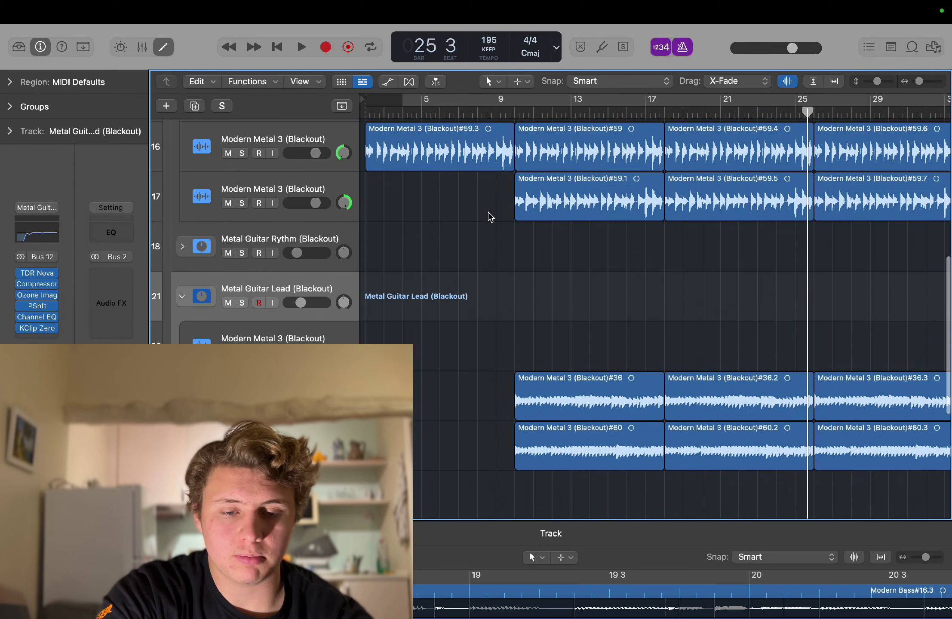
left_click_drag(888, 83, 874, 83)
scroll(622, 256, "up", 3)
scroll(453, 144, "up", 3)
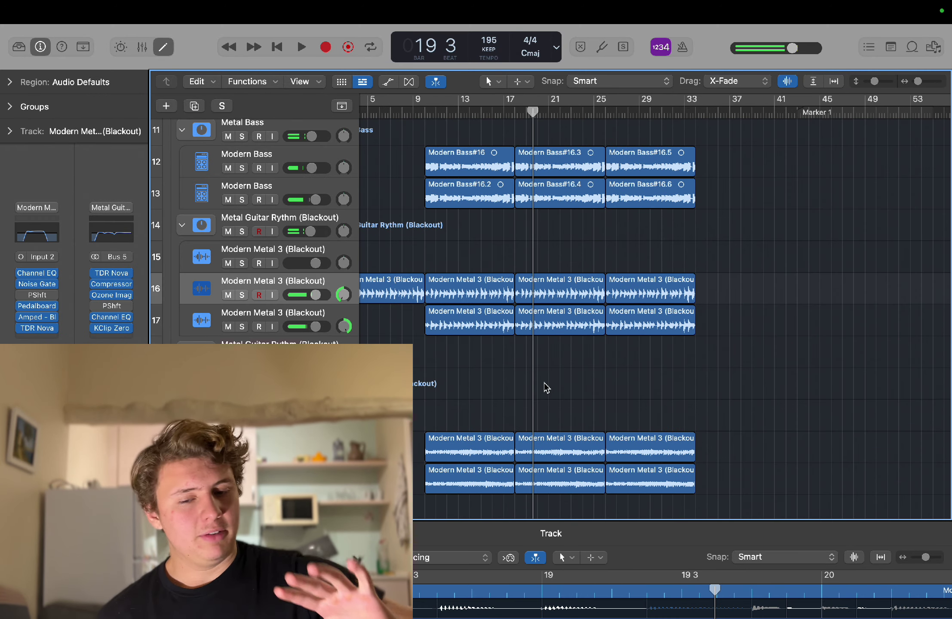
Delete the old rhythm guitar regions on tracks 16–17.
scroll(546, 387, "left", 2)
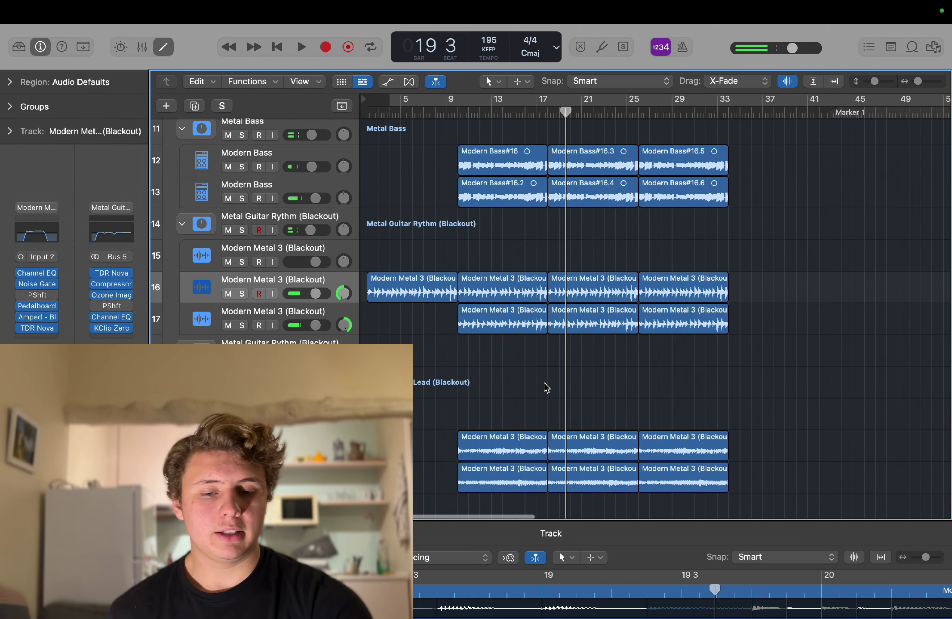
left_click_drag(404, 227, 716, 331)
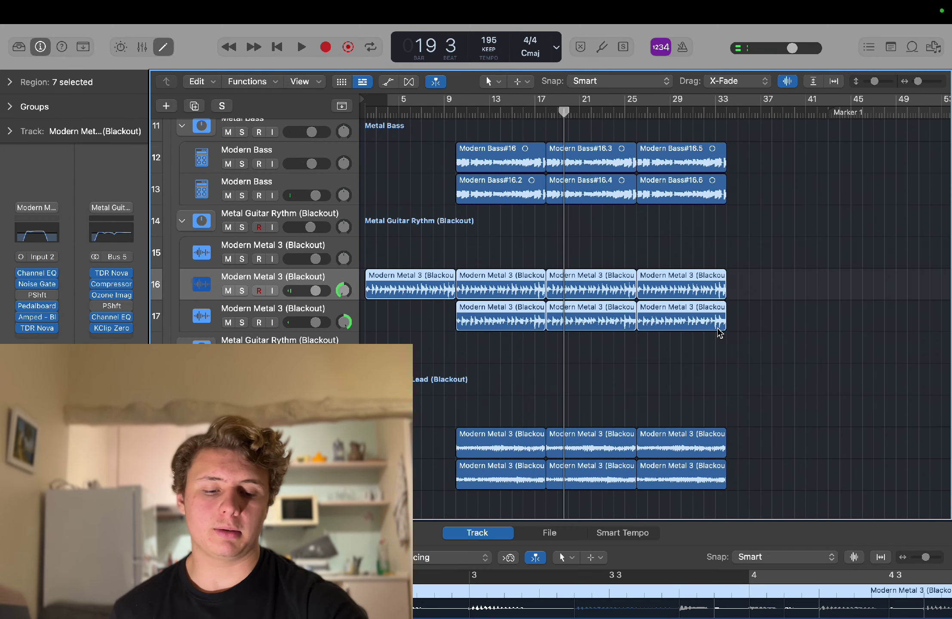
key("BackSpace")
left_click(581, 259)
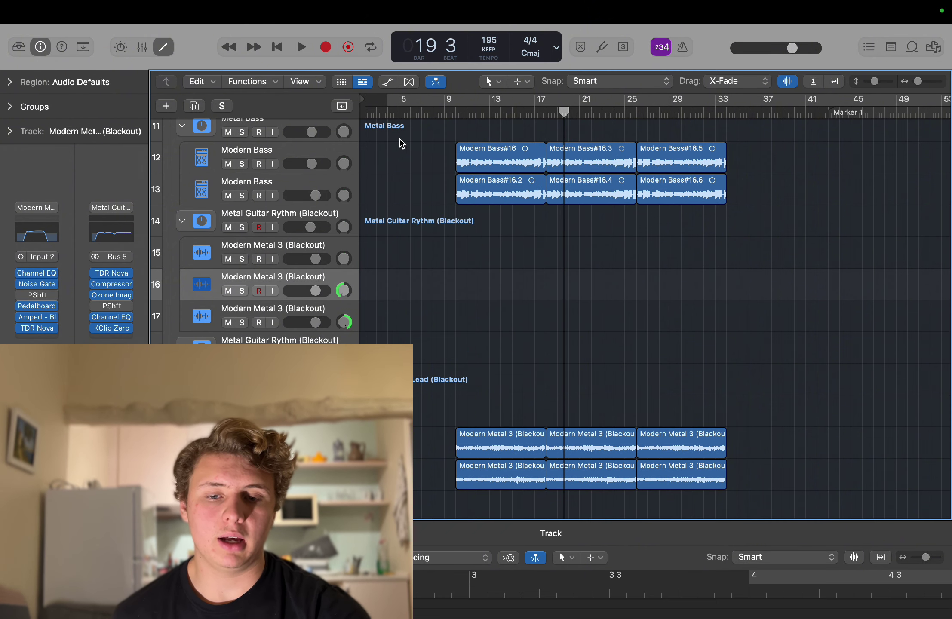
Record a new guitar take on track 16 from the project start, then return to bar 10.
key("Return")
key("space")
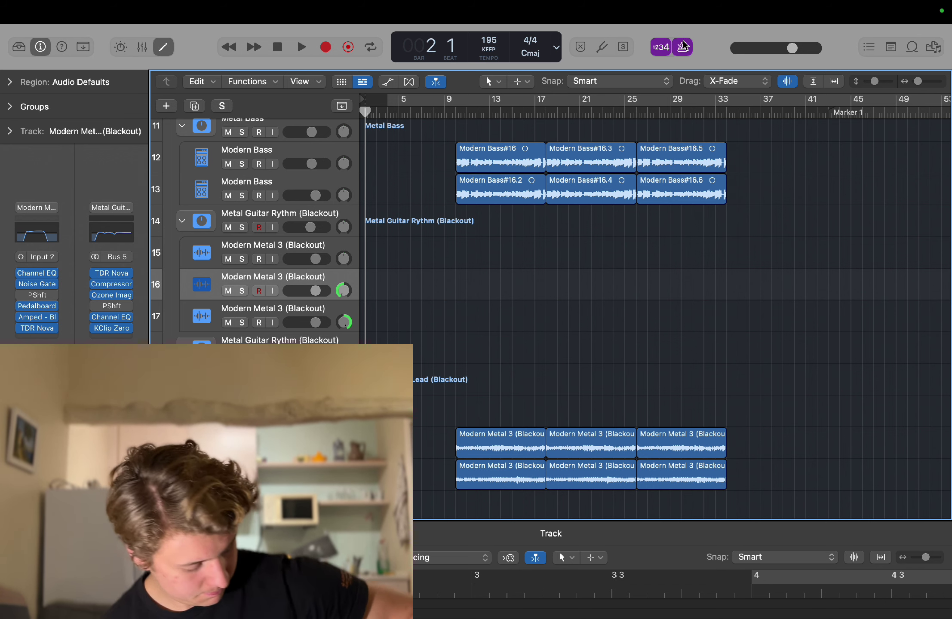
key("r")
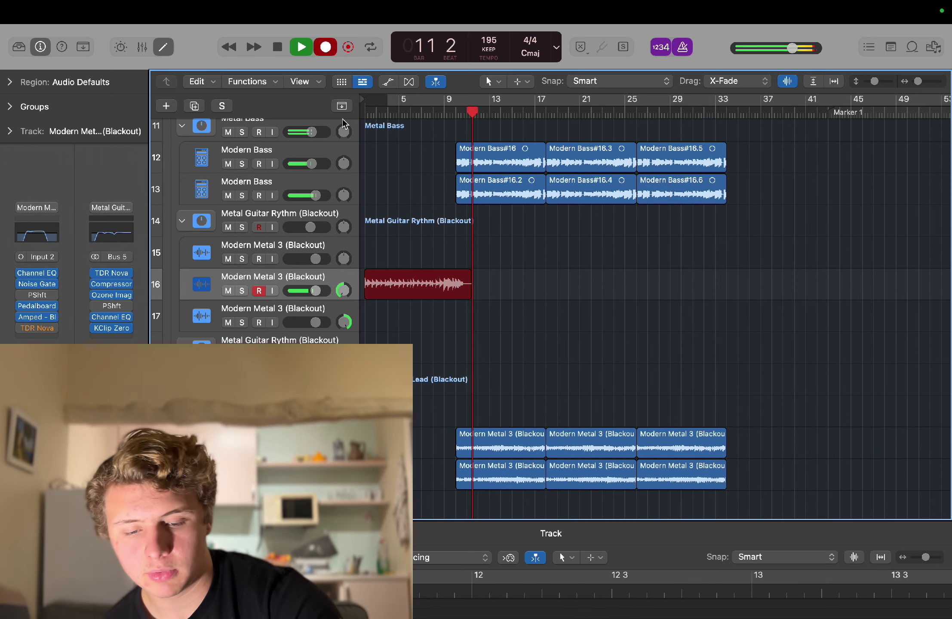
key("space")
left_click(459, 116)
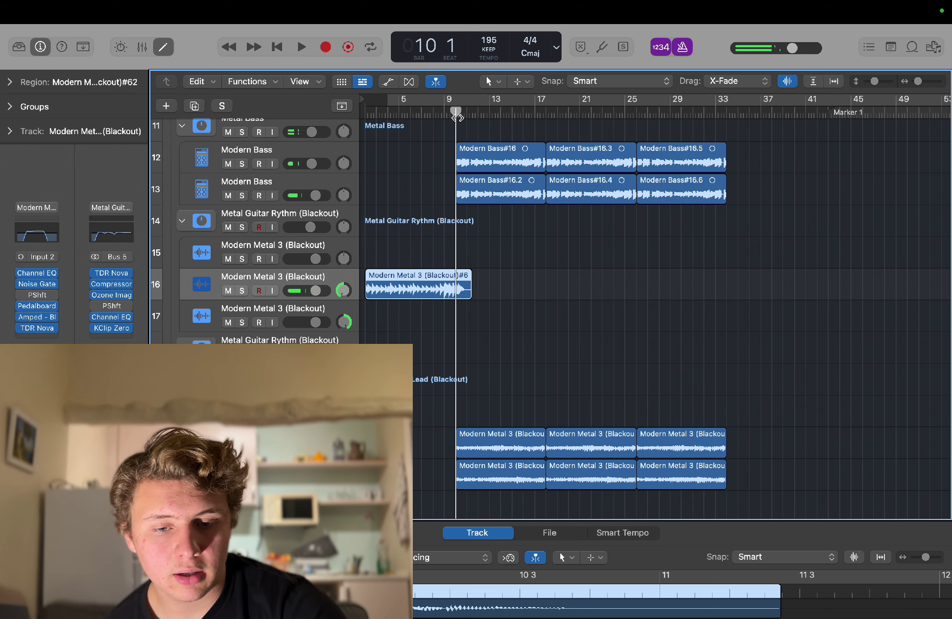
Record a doubled rhythm guitar take on track 17.
key("cmd+z")
left_click(309, 314)
key("r")
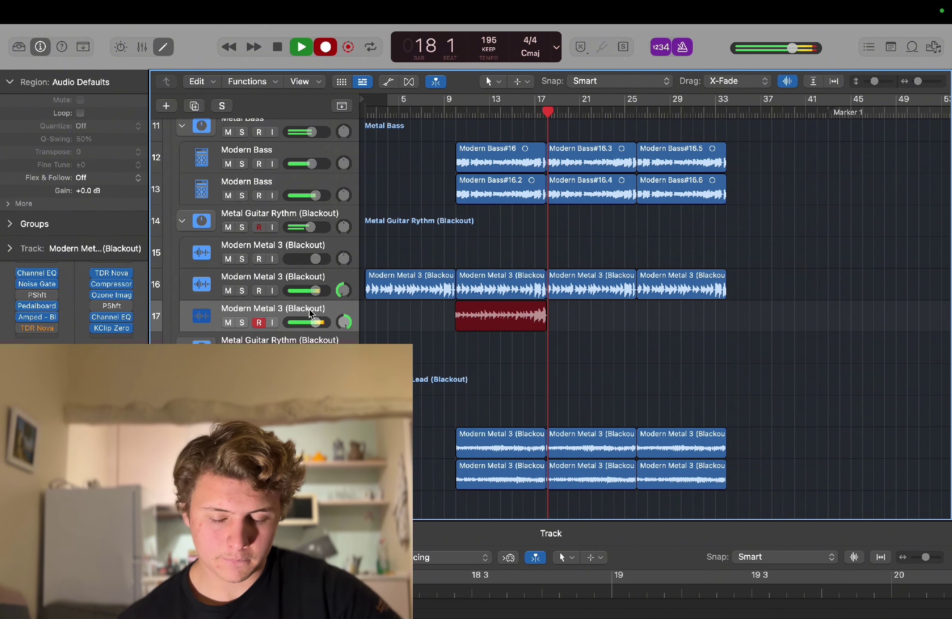
key("space")
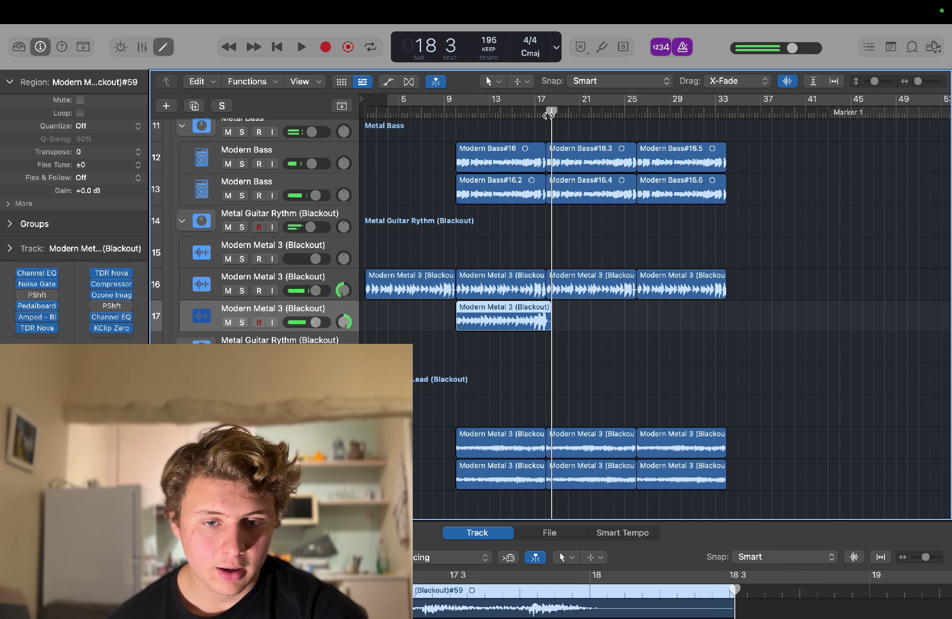
Split the track 17 take at bar 18 and quantize it to 1/8 Note.
left_click(549, 115)
key("cmd+t")
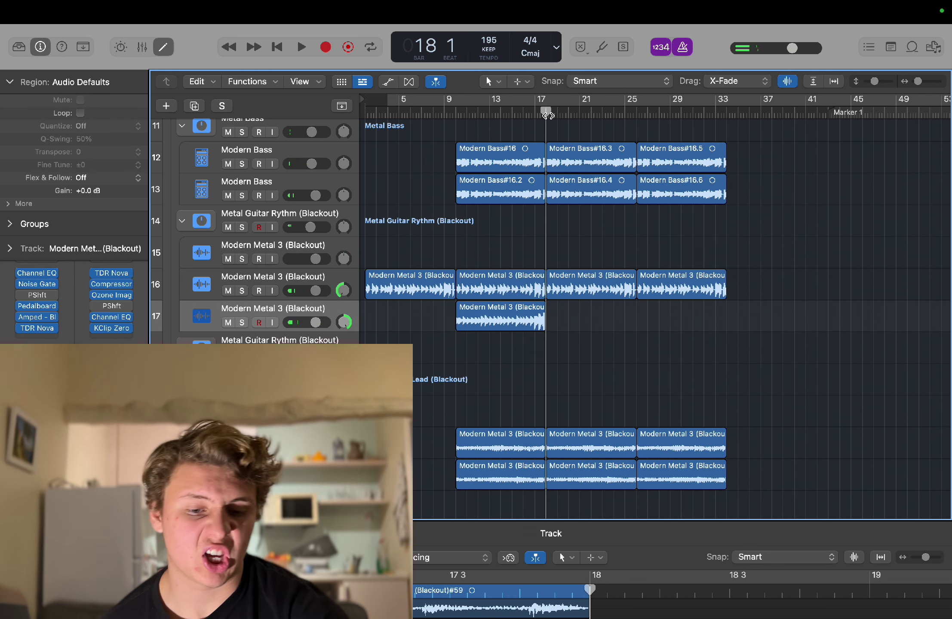
left_click(526, 323)
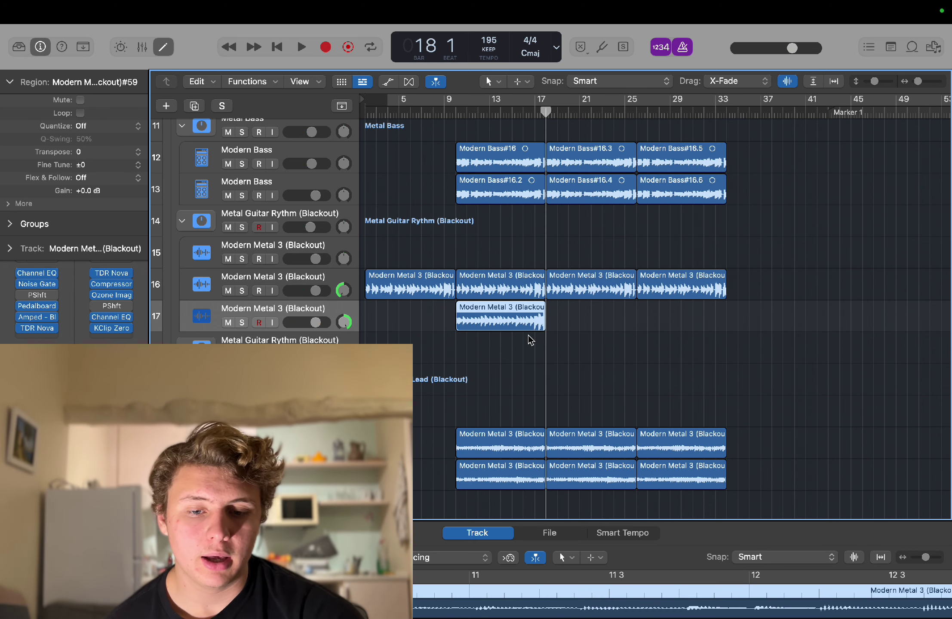
left_click(513, 351)
left_click(501, 326)
left_click(86, 126)
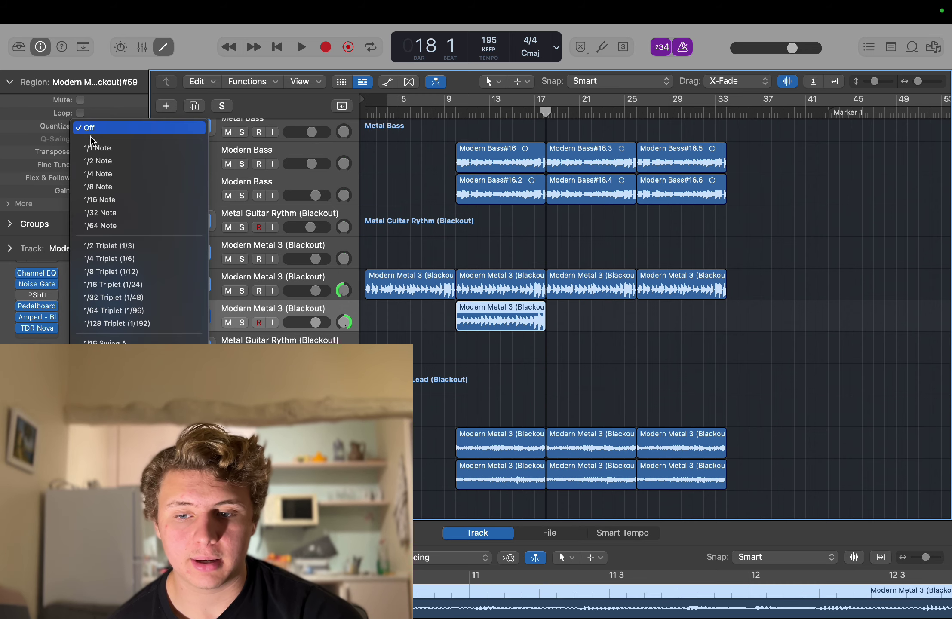
left_click(101, 191)
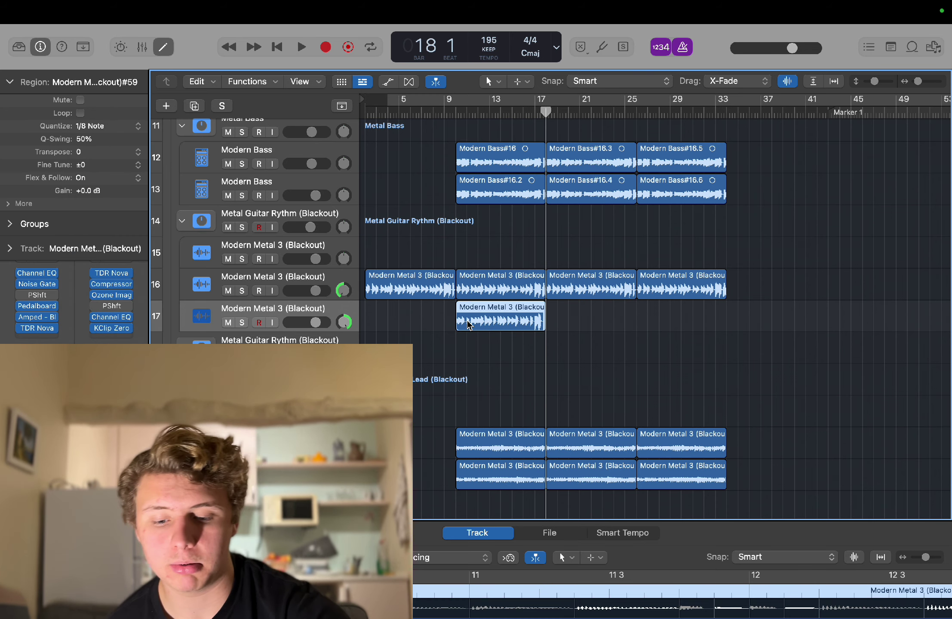
Repeat the take up to bar 33, turn the metronome off, and enable cycle from the start.
key("super+r")
key("super+r")
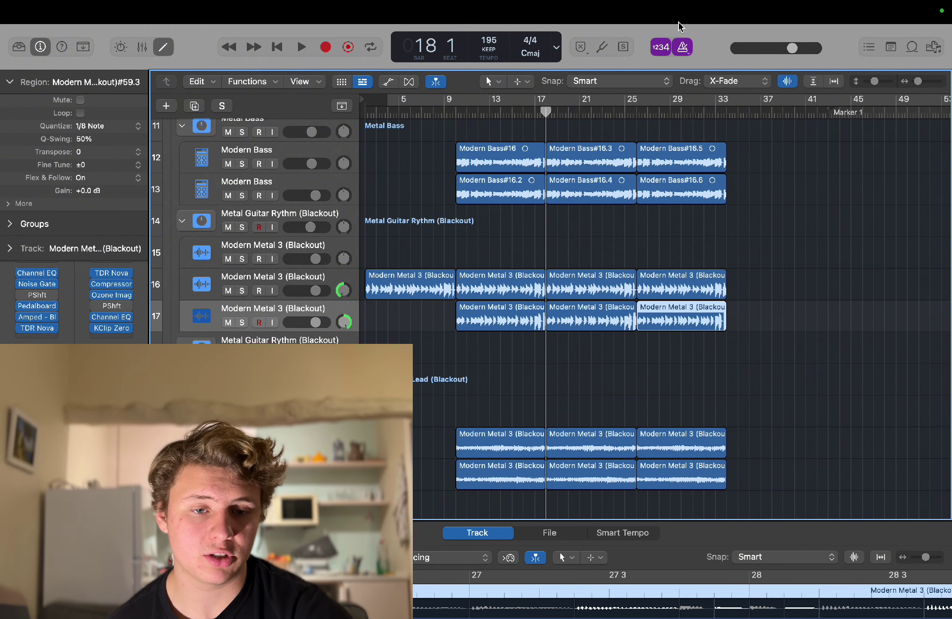
left_click(682, 47)
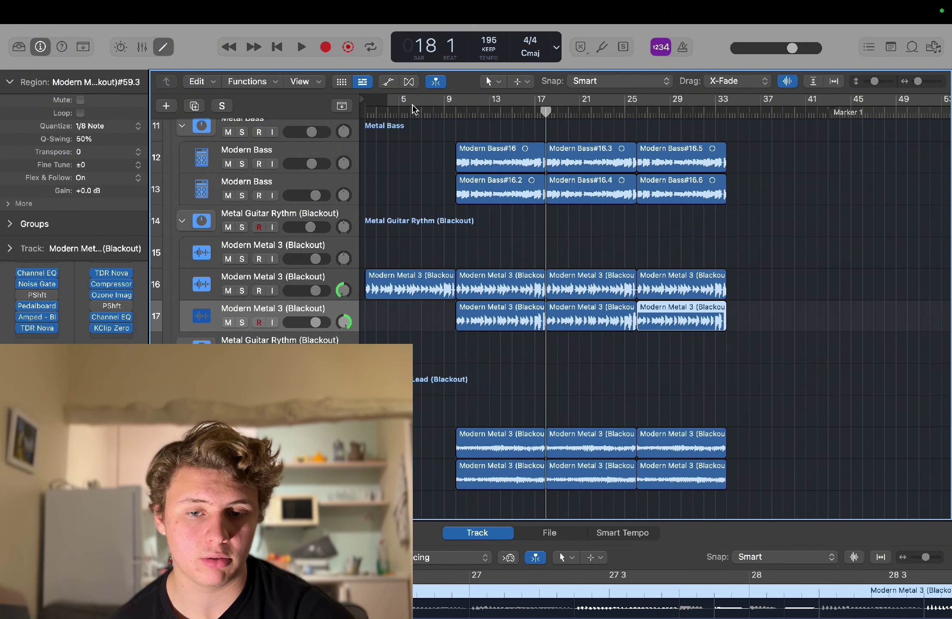
key("c")
key("Return")
Turn cycle off and record Modern Bass#17 on track 12, spanning bars 9–18.
key("c")
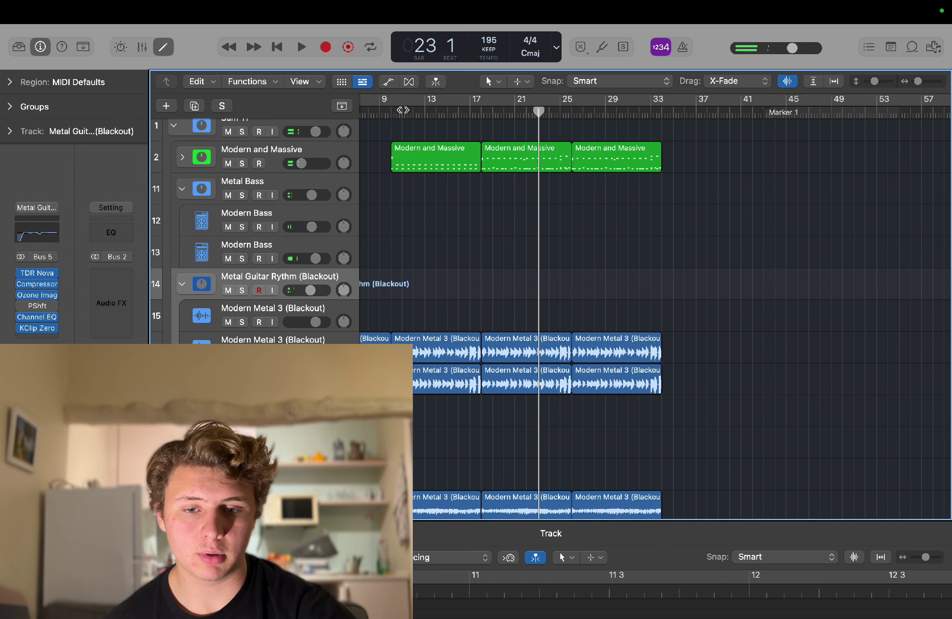
left_click(403, 110)
key("space")
left_click(310, 213)
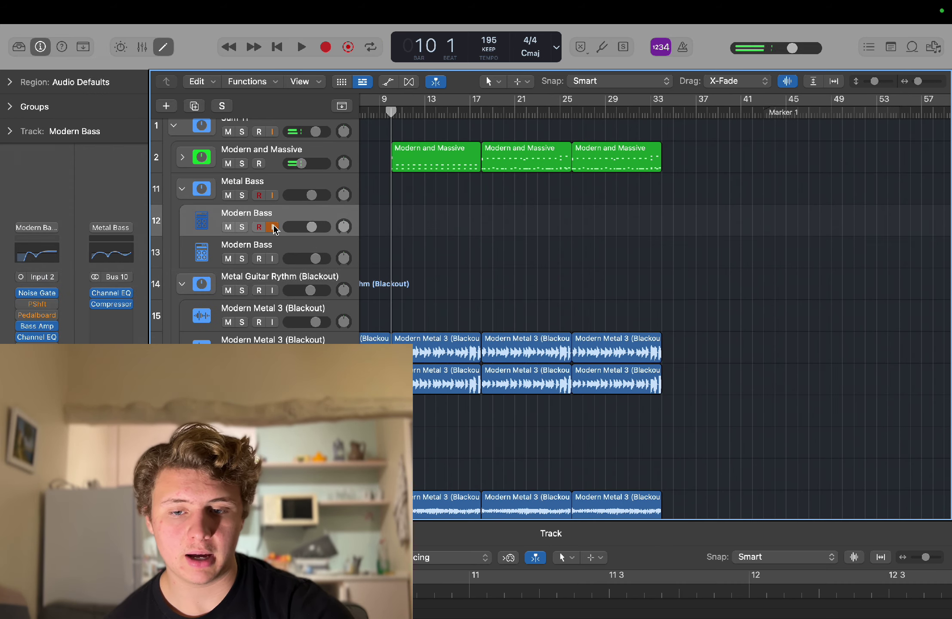
key("r")
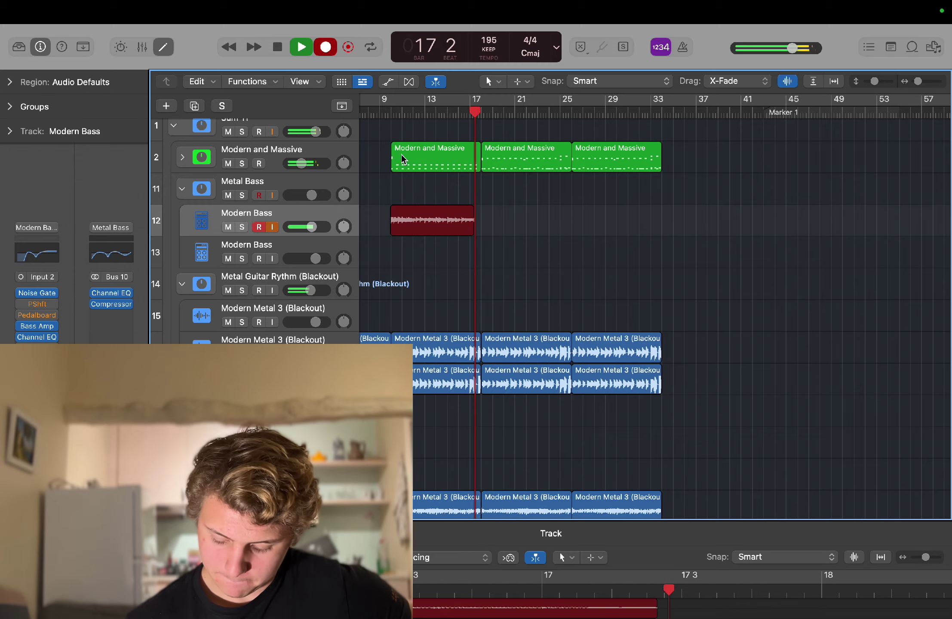
key("space")
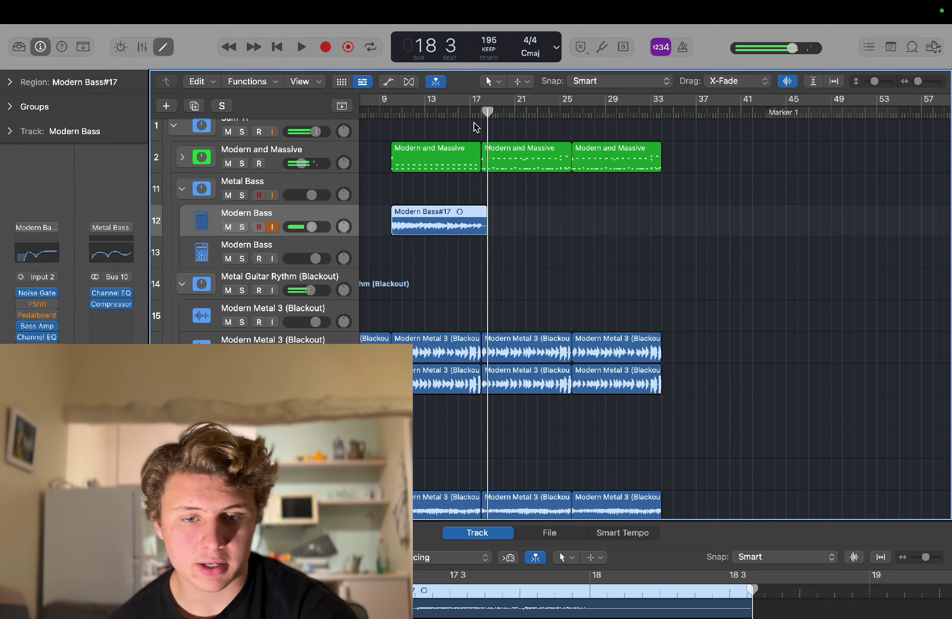
scroll(646, 387, "down", 10)
Shrink all track heights with the vertical zoom slider so the arrangement fits, and select track 16.
scroll(647, 387, "down", 3)
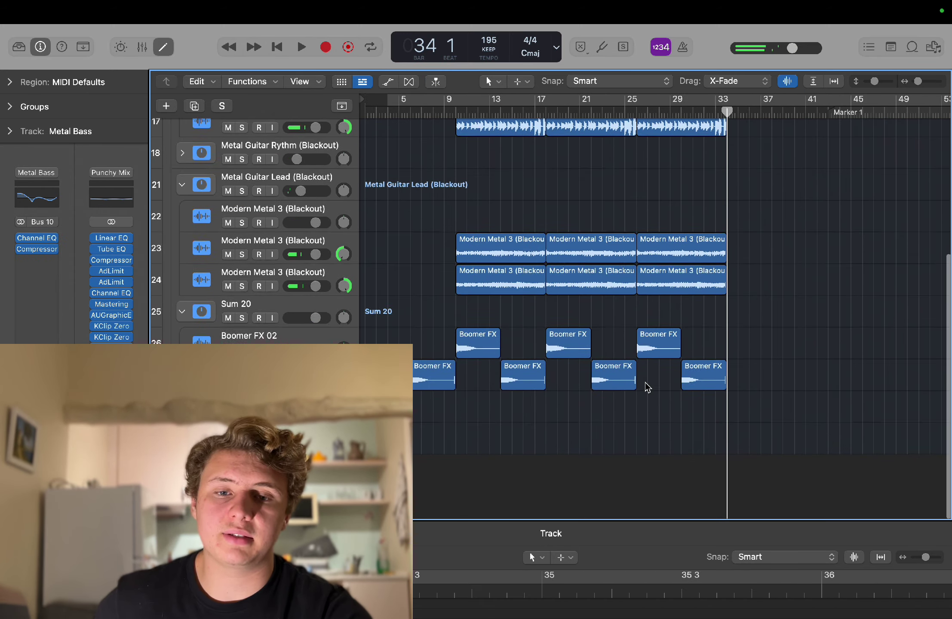
scroll(647, 386, "up", 5)
scroll(647, 386, "up", 1)
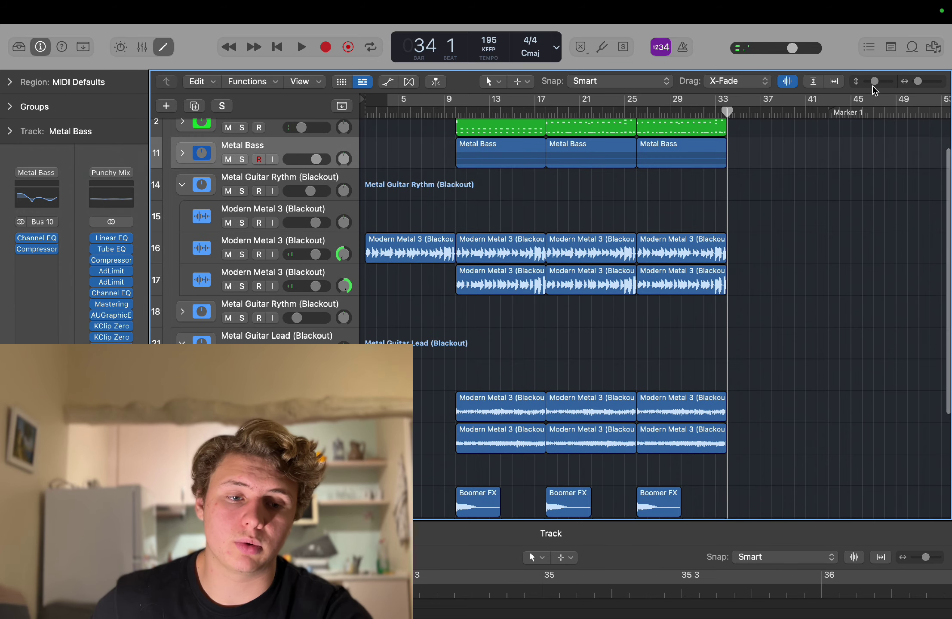
left_click_drag(873, 82, 872, 86)
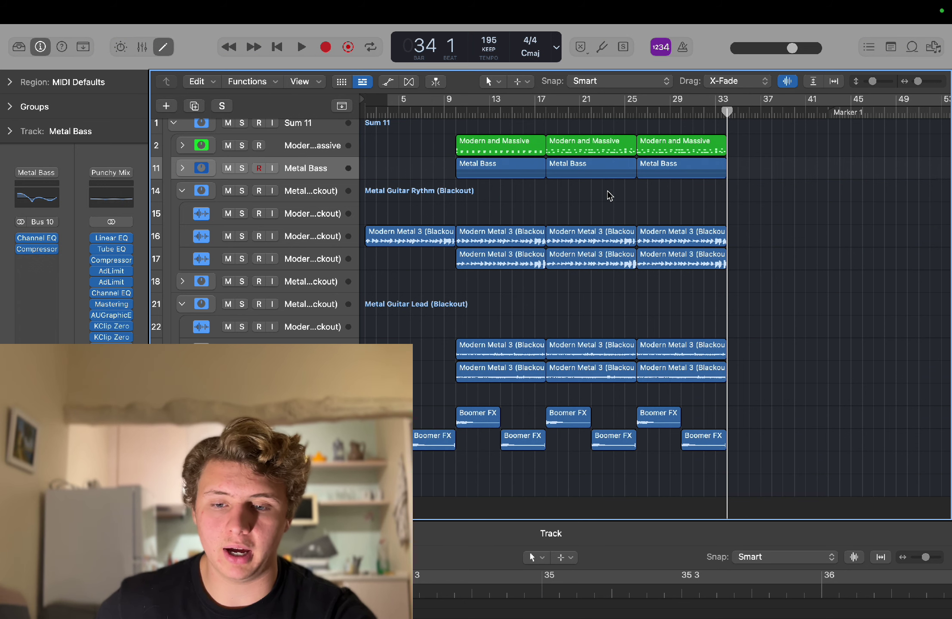
left_click(300, 241)
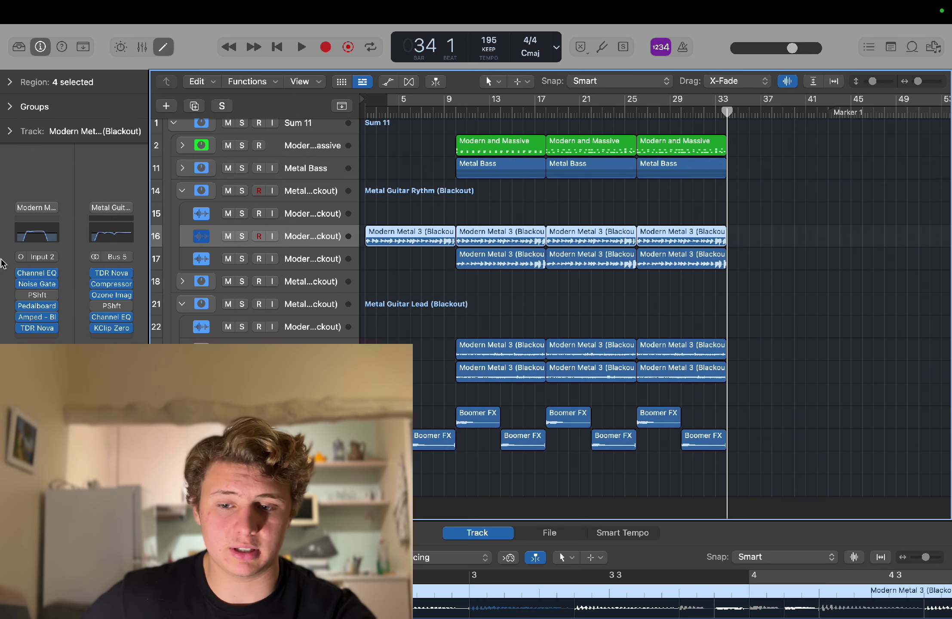
Open the Pitch Shifter plug-in on track 16.
left_click(40, 296)
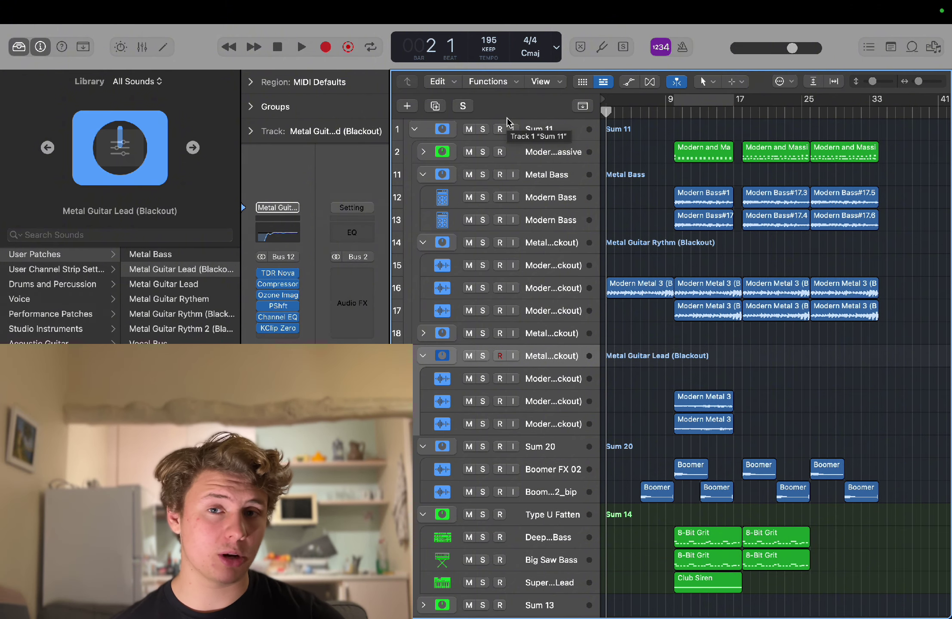
key("space")
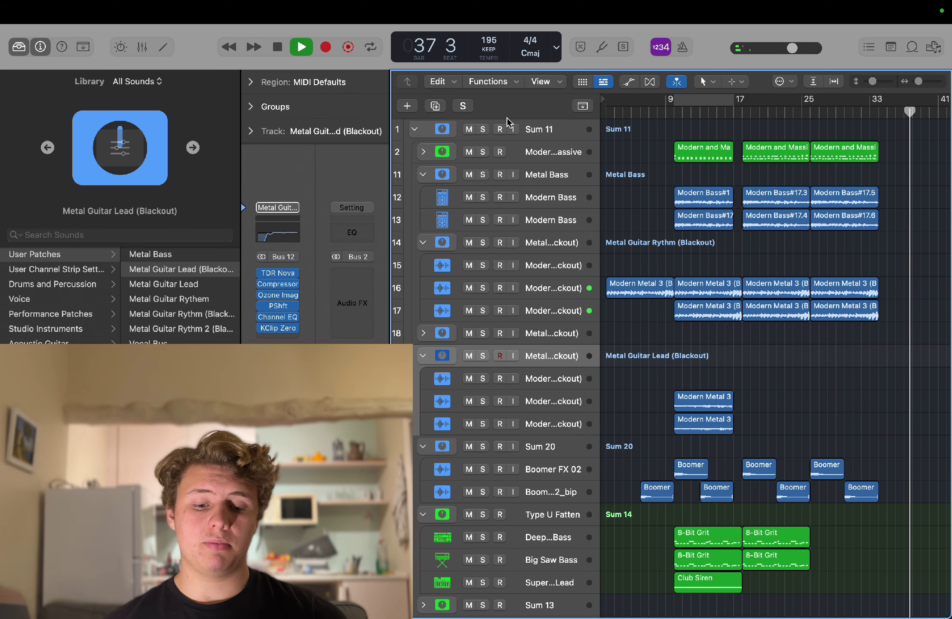
key("space")
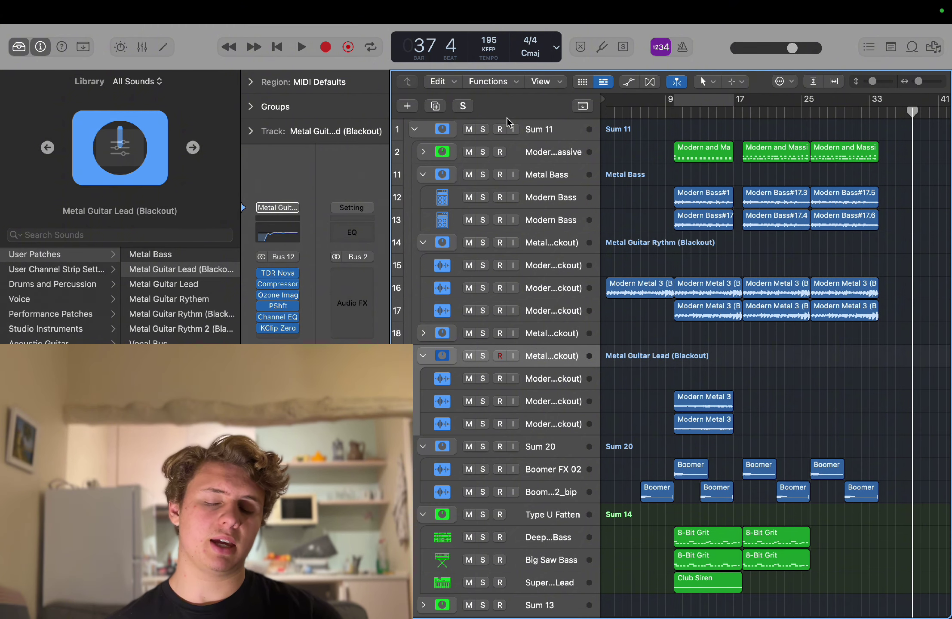
left_click(527, 130)
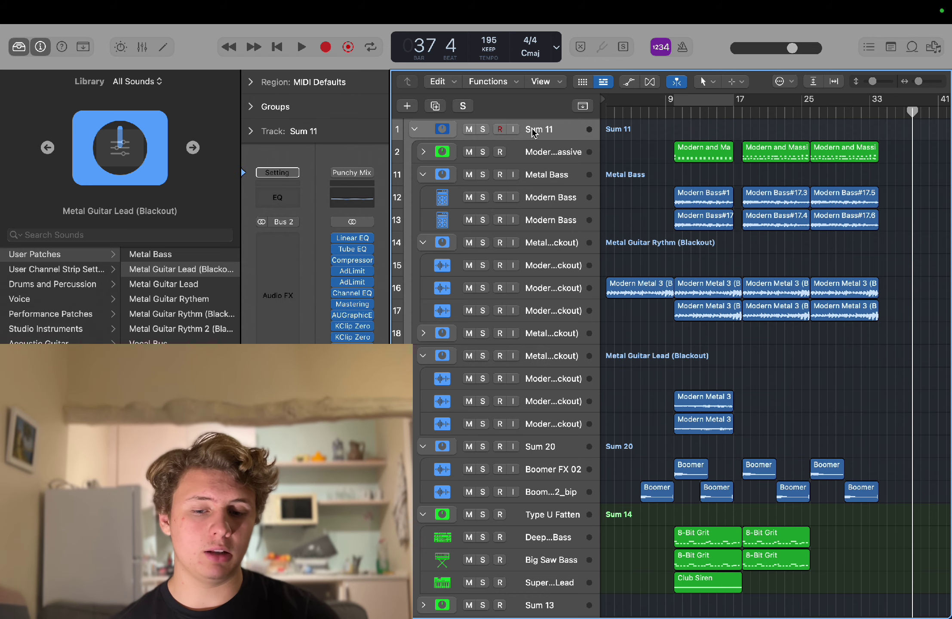
key("v")
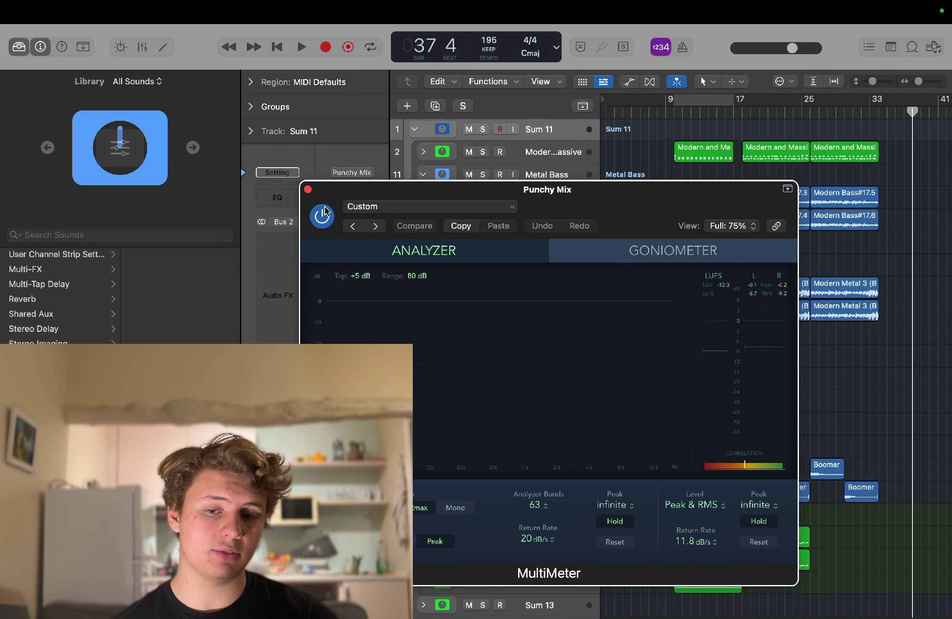
left_click_drag(312, 198, 312, 197)
left_click(308, 189)
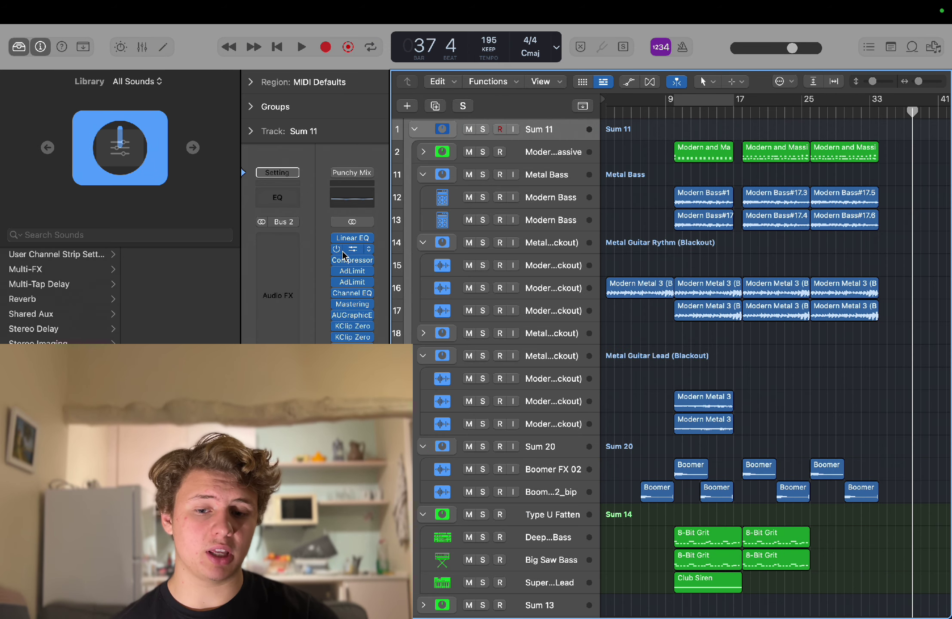
left_click(352, 304)
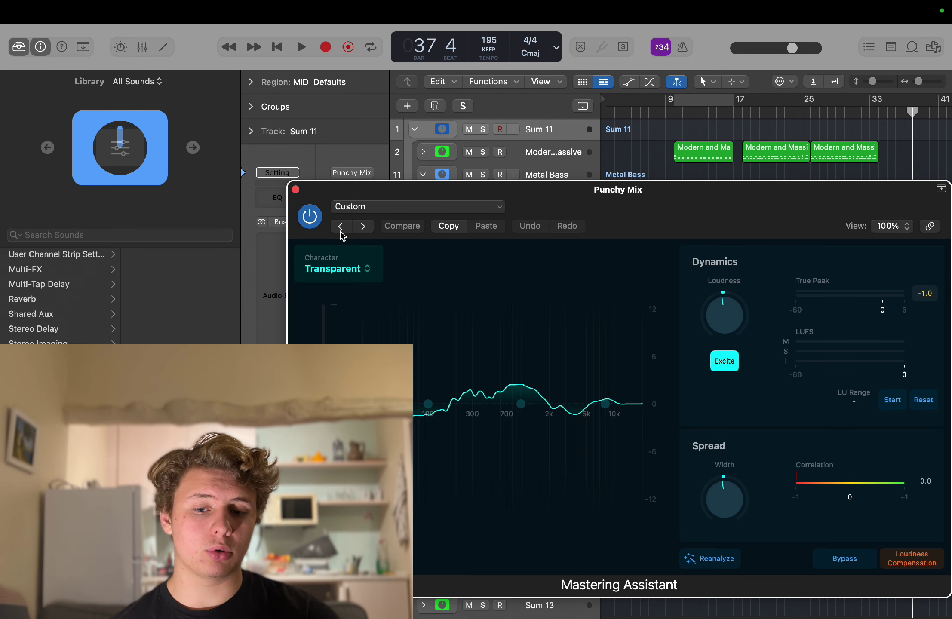
left_click(295, 190)
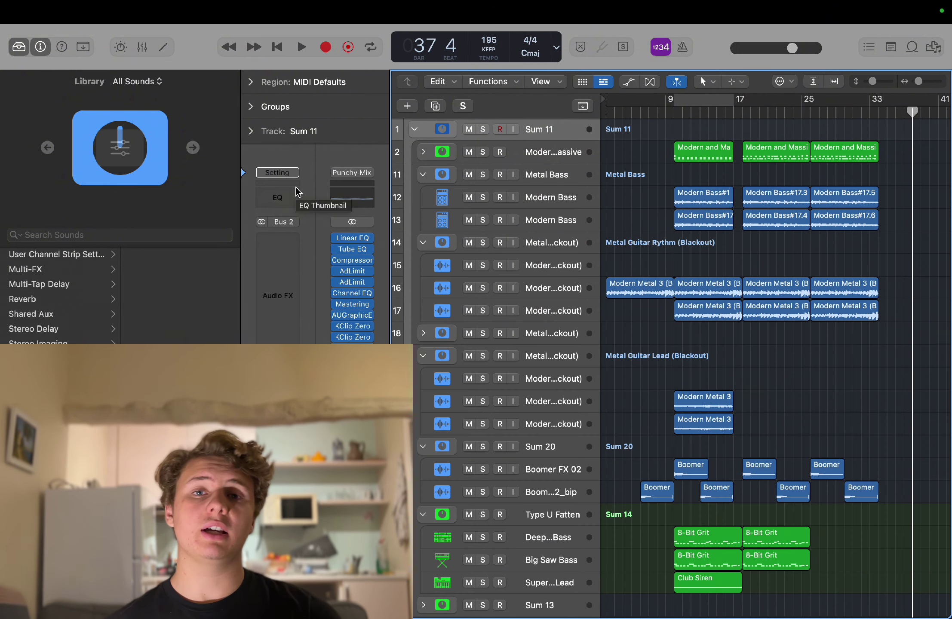